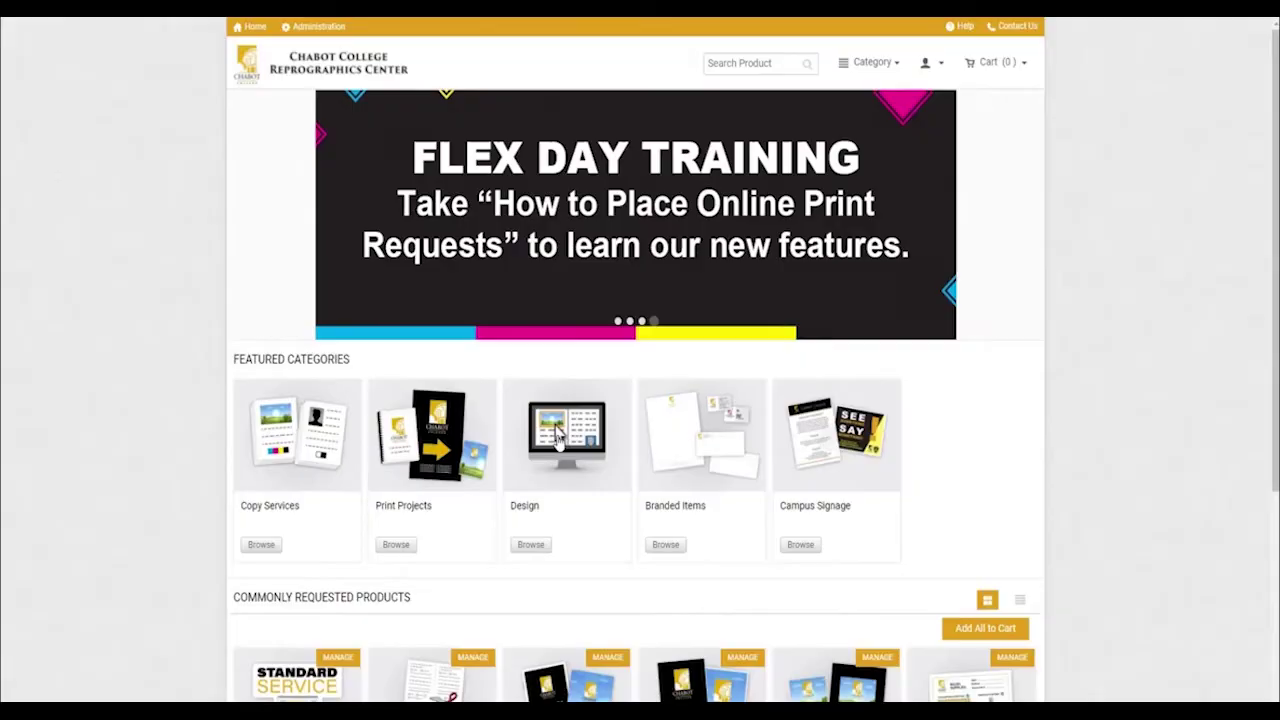
# Order the Design a Flyer product from the Design category with the 8.5 x 11 finished size
pyautogui.click(558, 435)
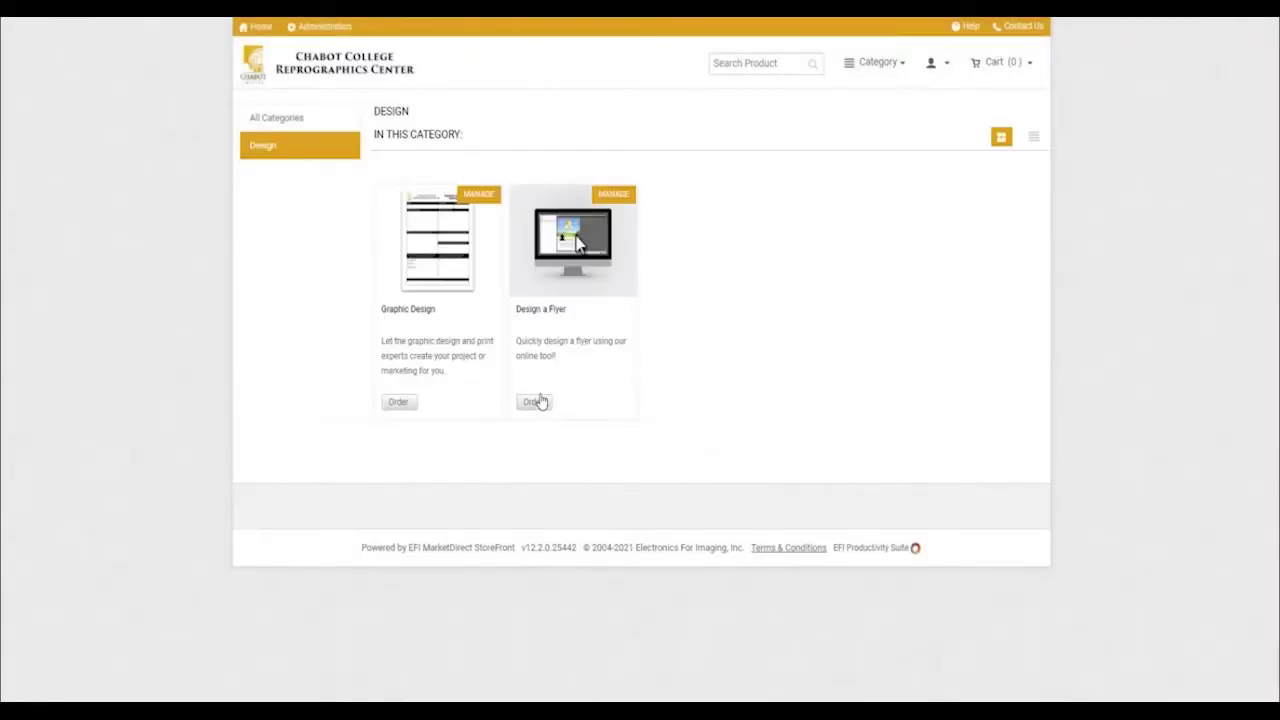
pyautogui.click(538, 402)
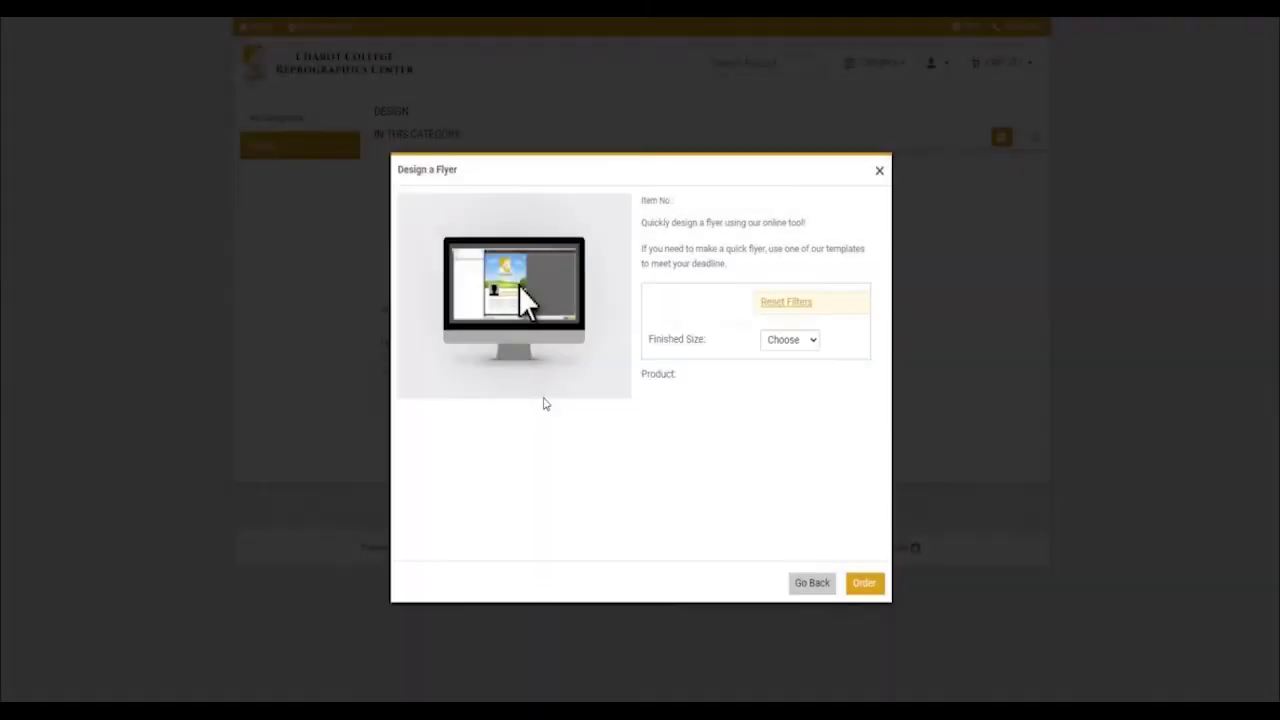
pyautogui.click(794, 342)
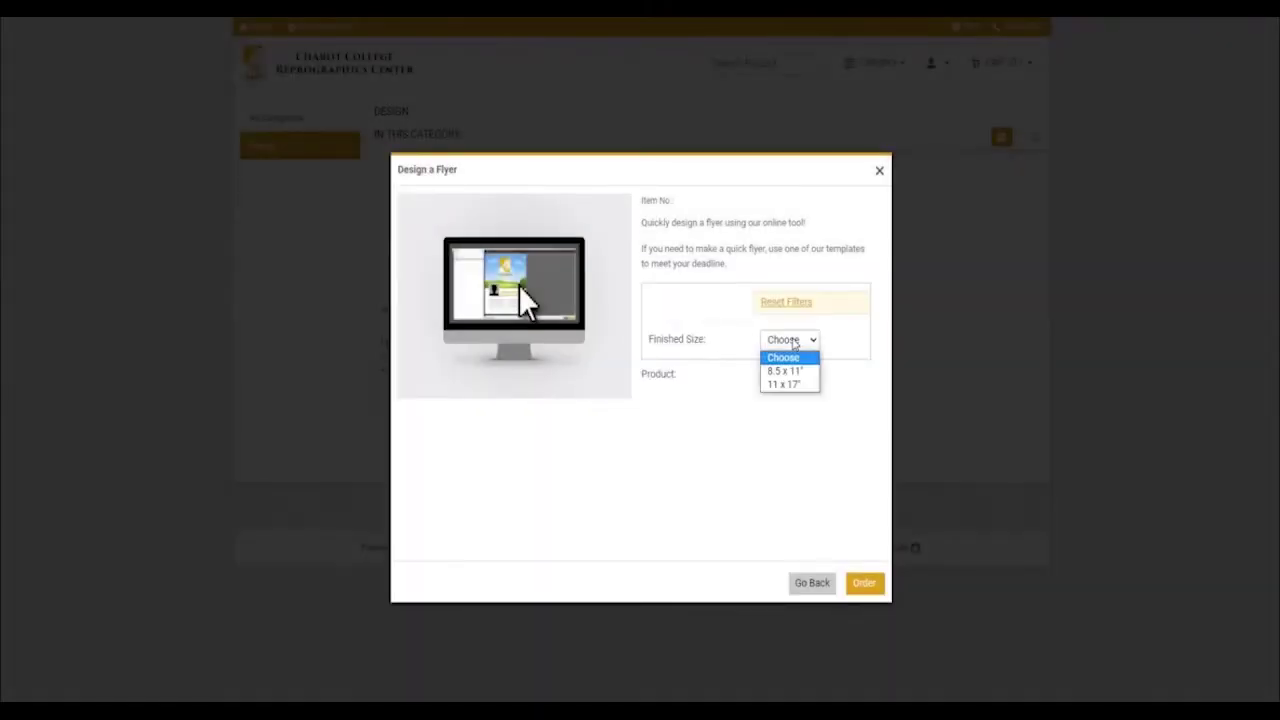
pyautogui.click(794, 372)
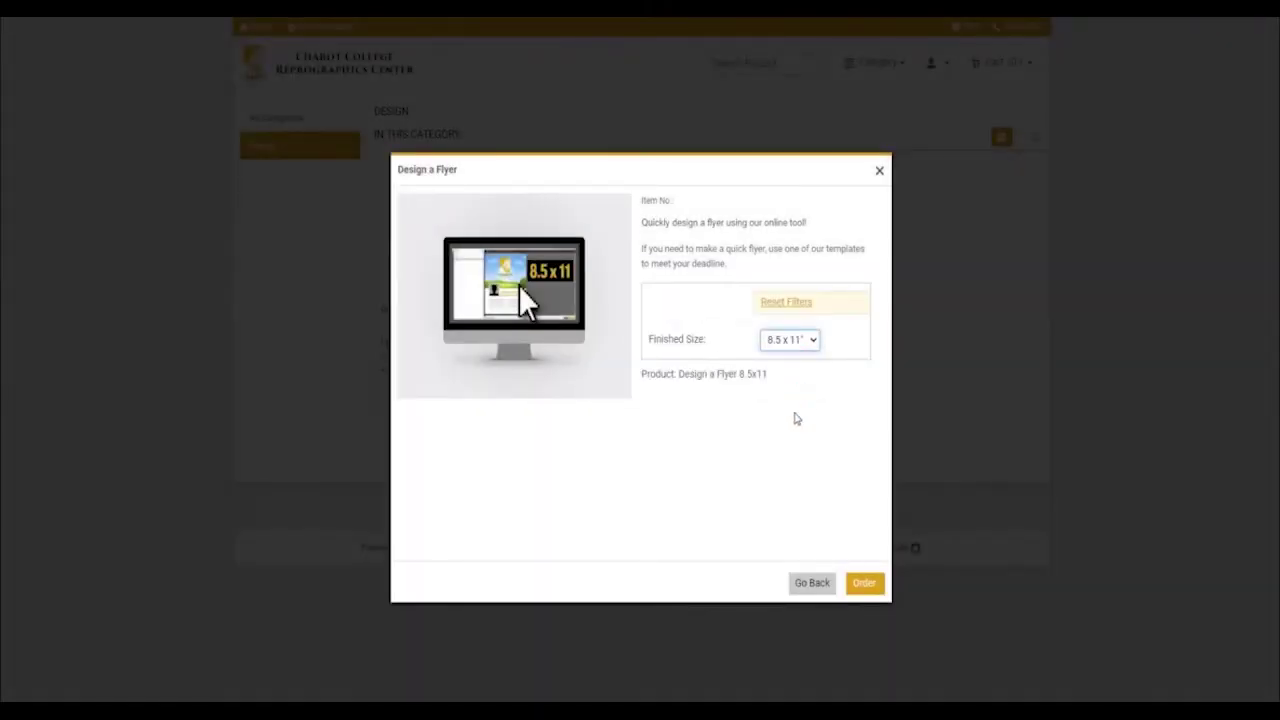
pyautogui.click(864, 584)
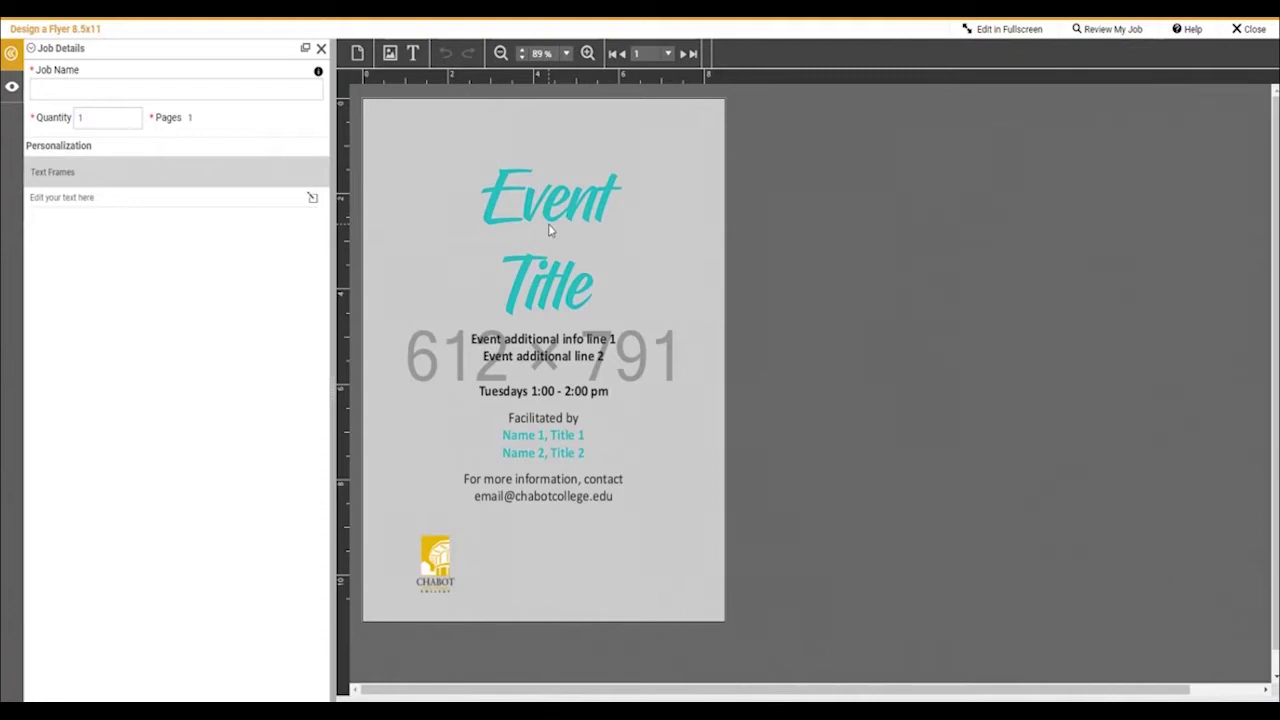
# Enter 'Scholarship Flyer' as the Job Name in Job Details
pyautogui.click(76, 86)
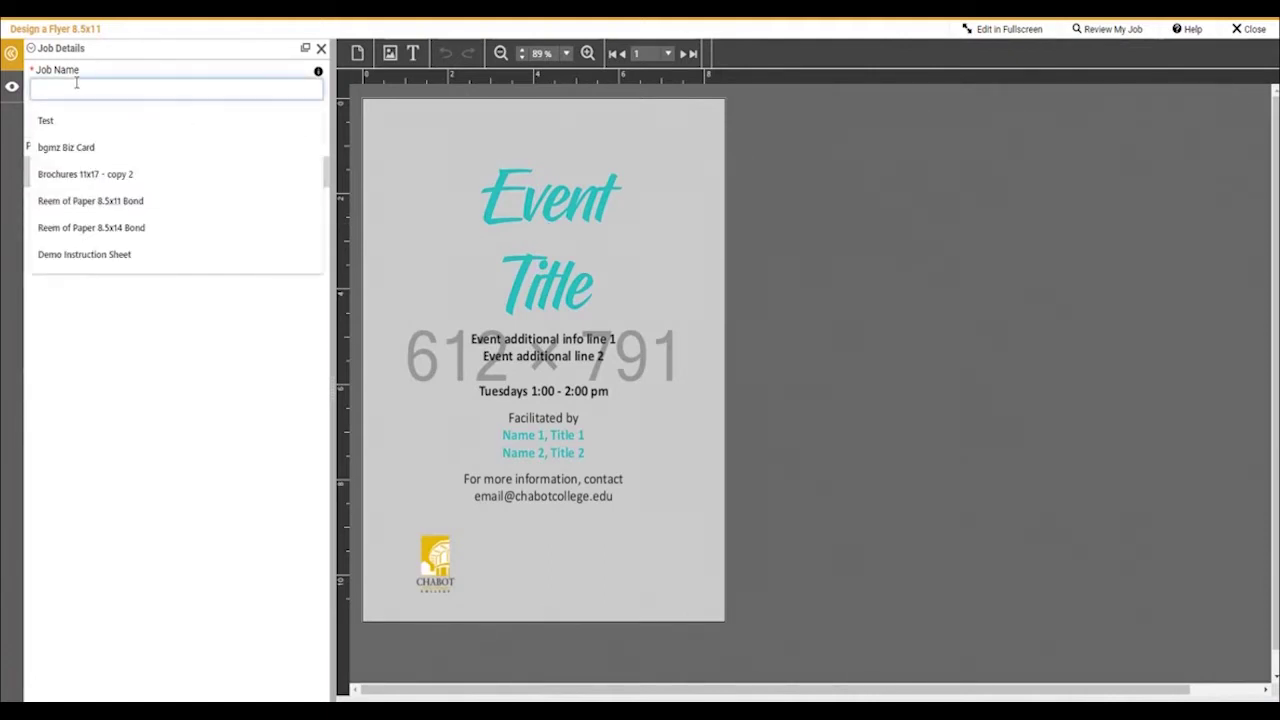
pyautogui.write('Scholarship Flyer')
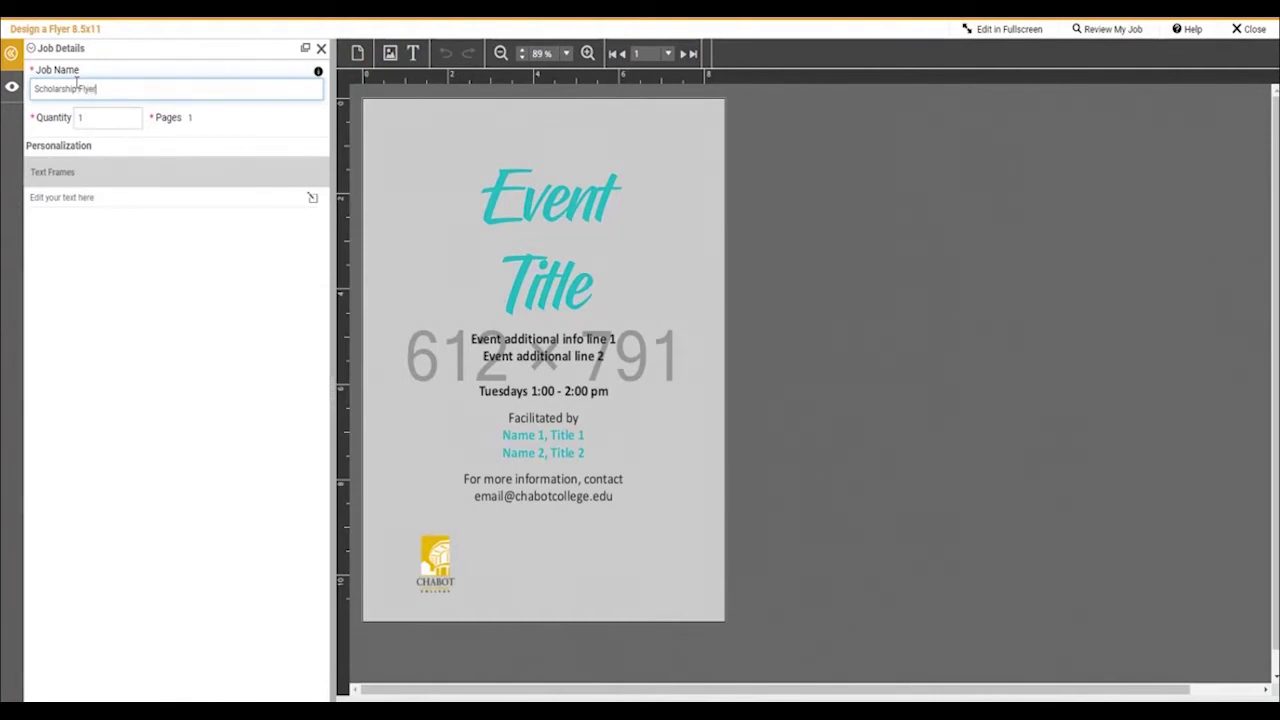
pyautogui.click(392, 125)
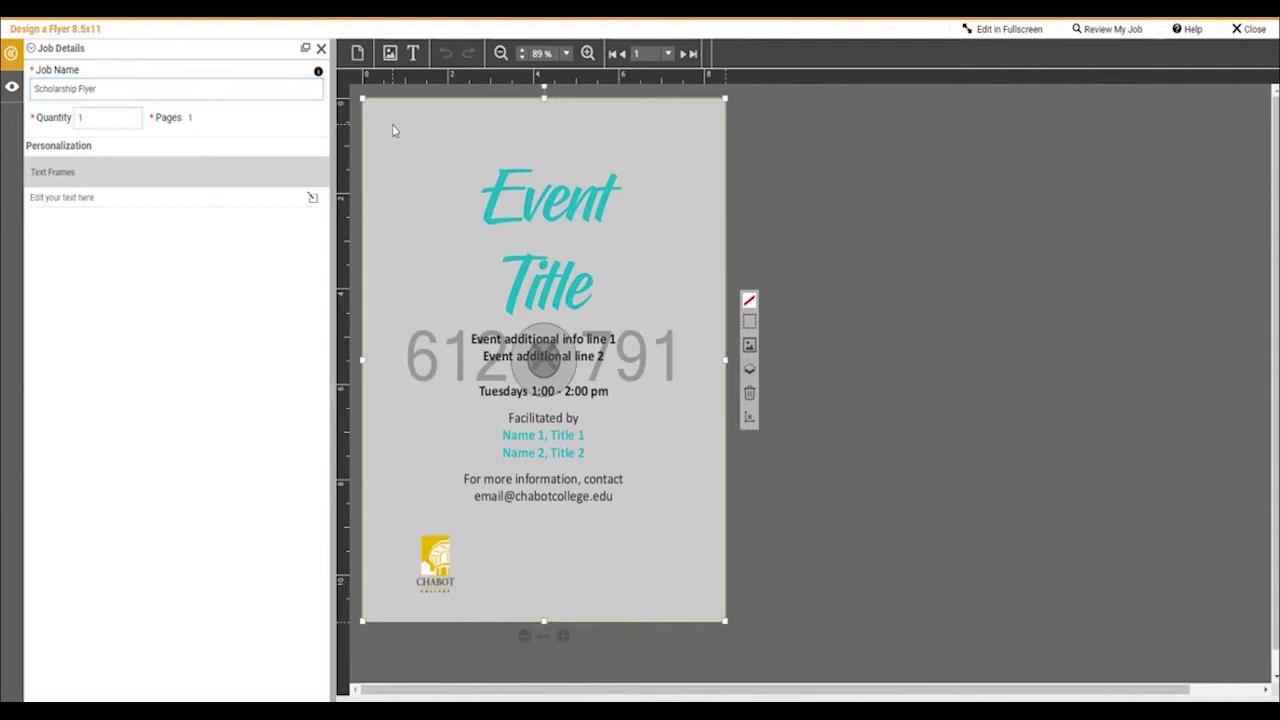
# Replace the flyer background with Purple Flowers 8.5x11 from the Design a Flyer 8.5x11 folder
pyautogui.click(750, 350)
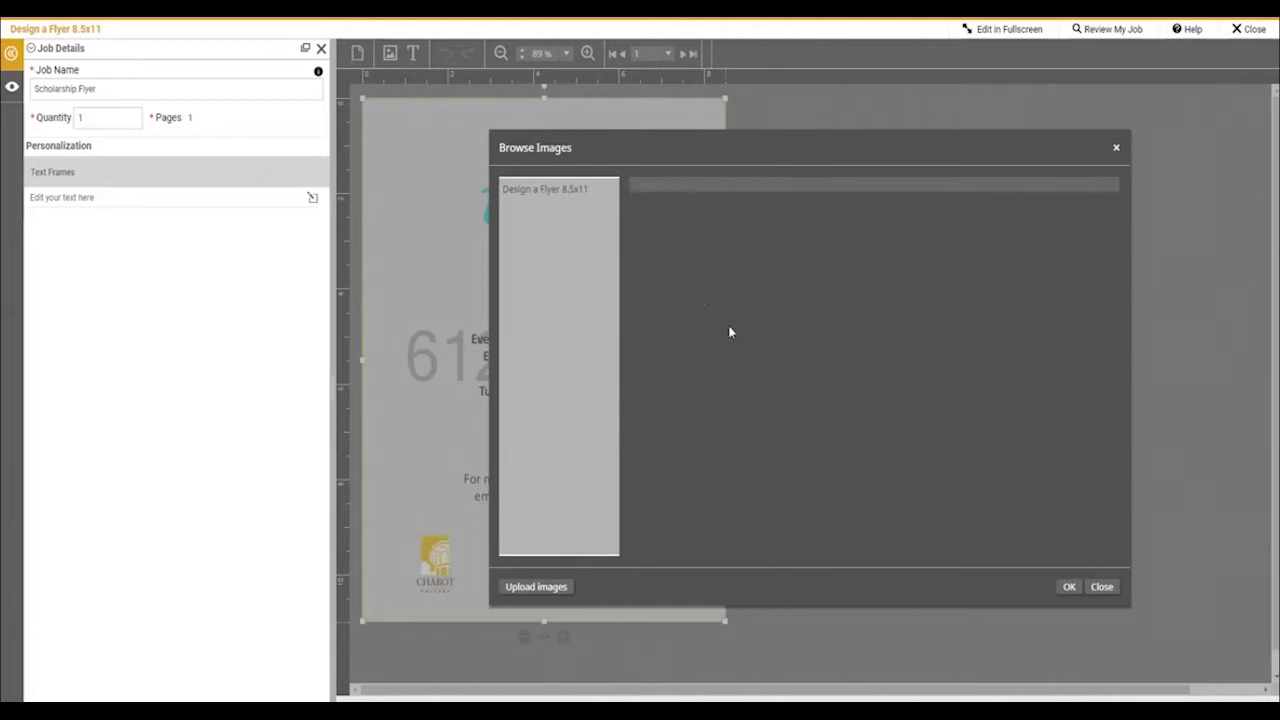
pyautogui.click(592, 200)
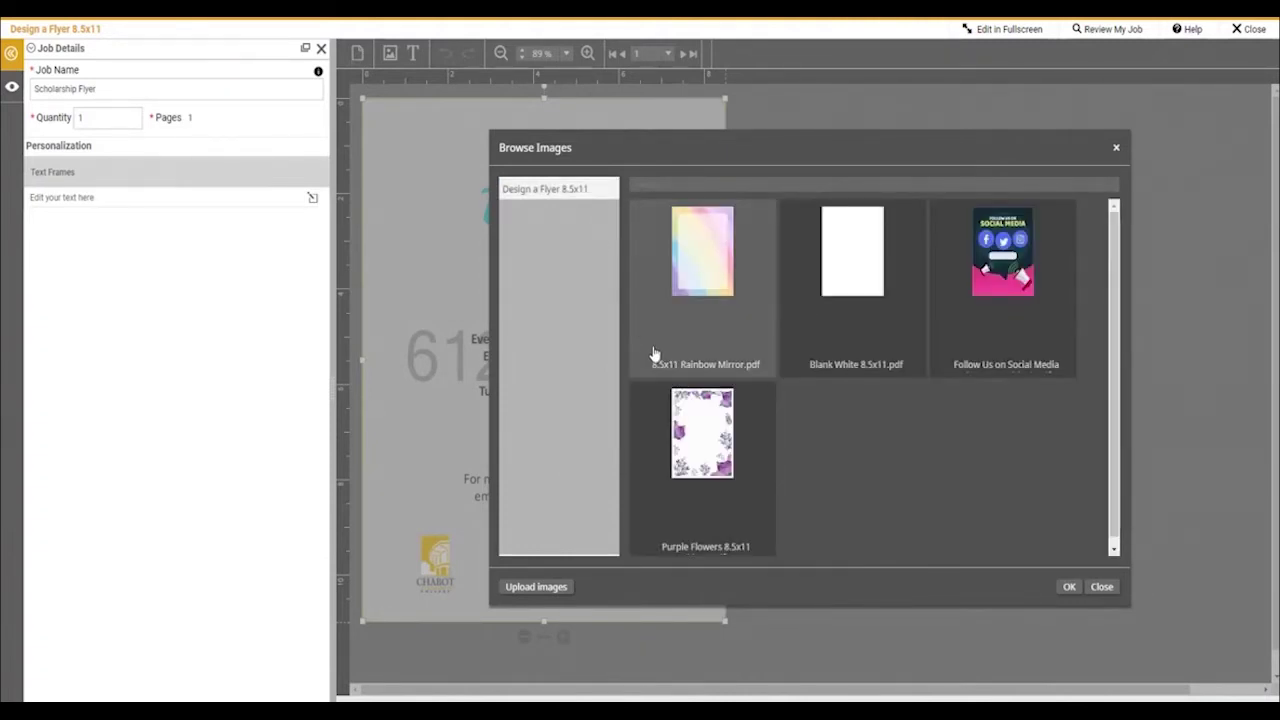
pyautogui.doubleClick(685, 434)
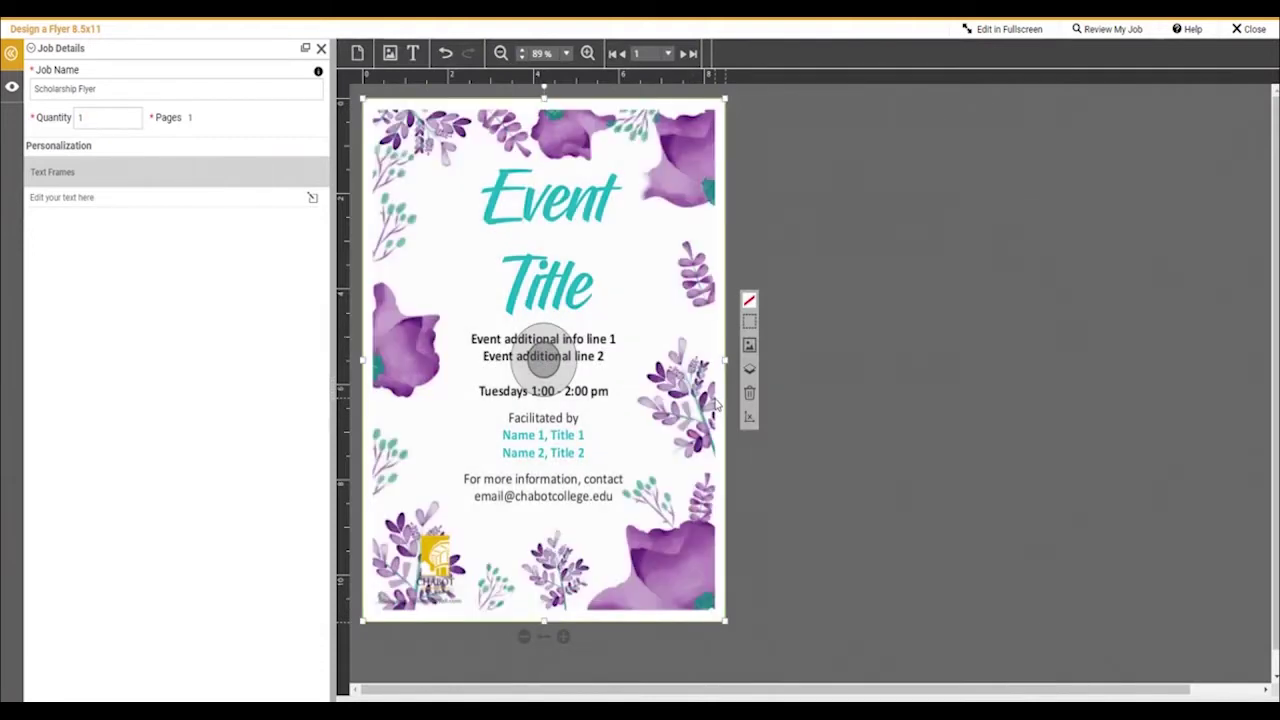
# Upload Border Example (low res) and apply it as the flyer background
pyautogui.click(749, 345)
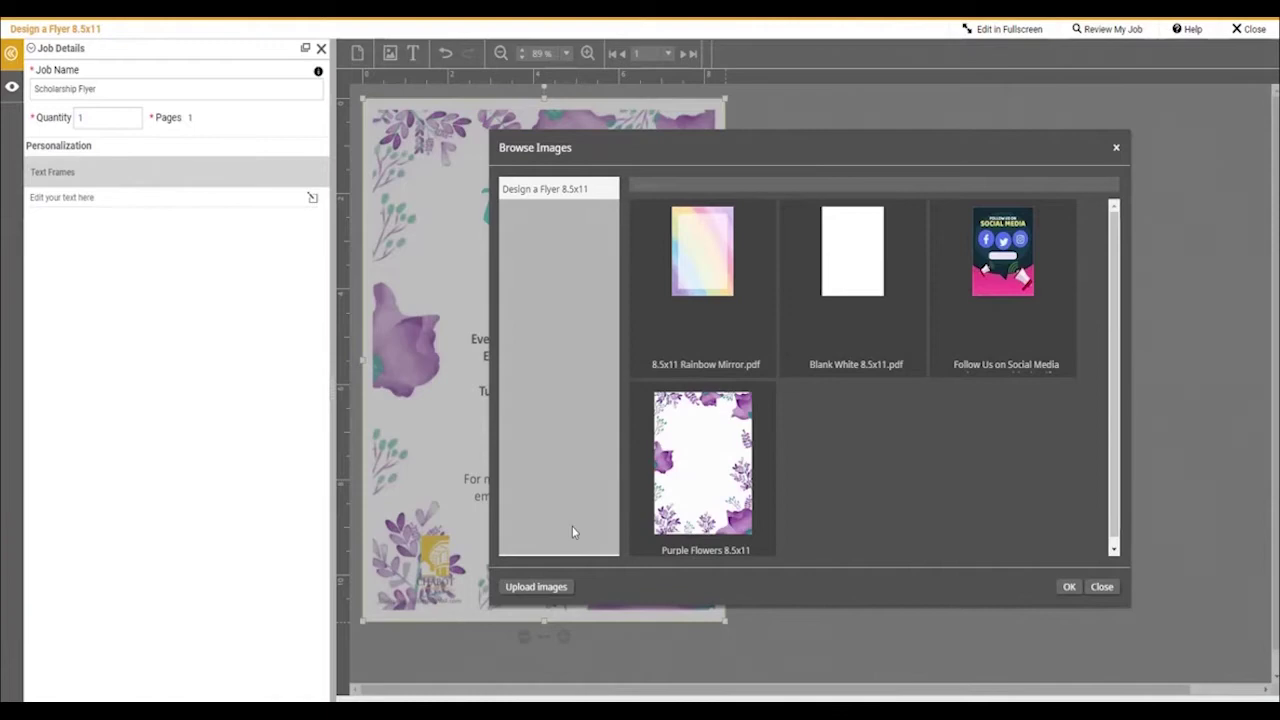
pyautogui.click(552, 590)
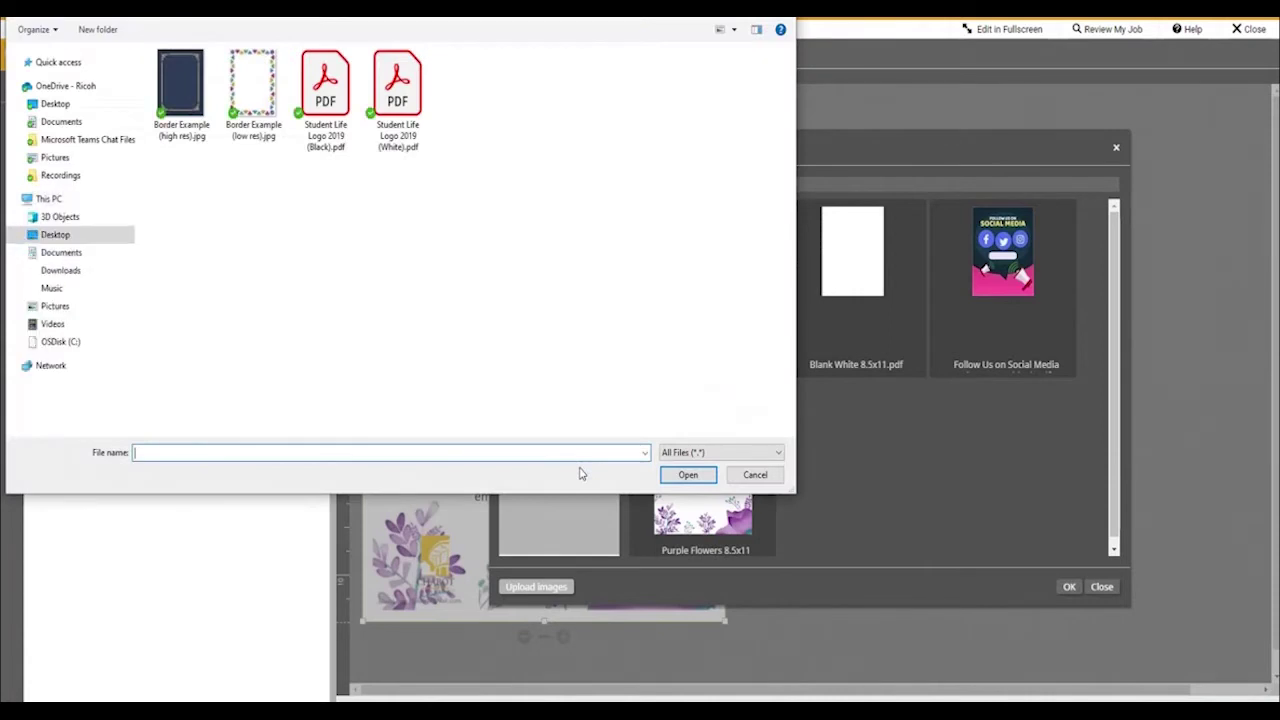
pyautogui.doubleClick(253, 85)
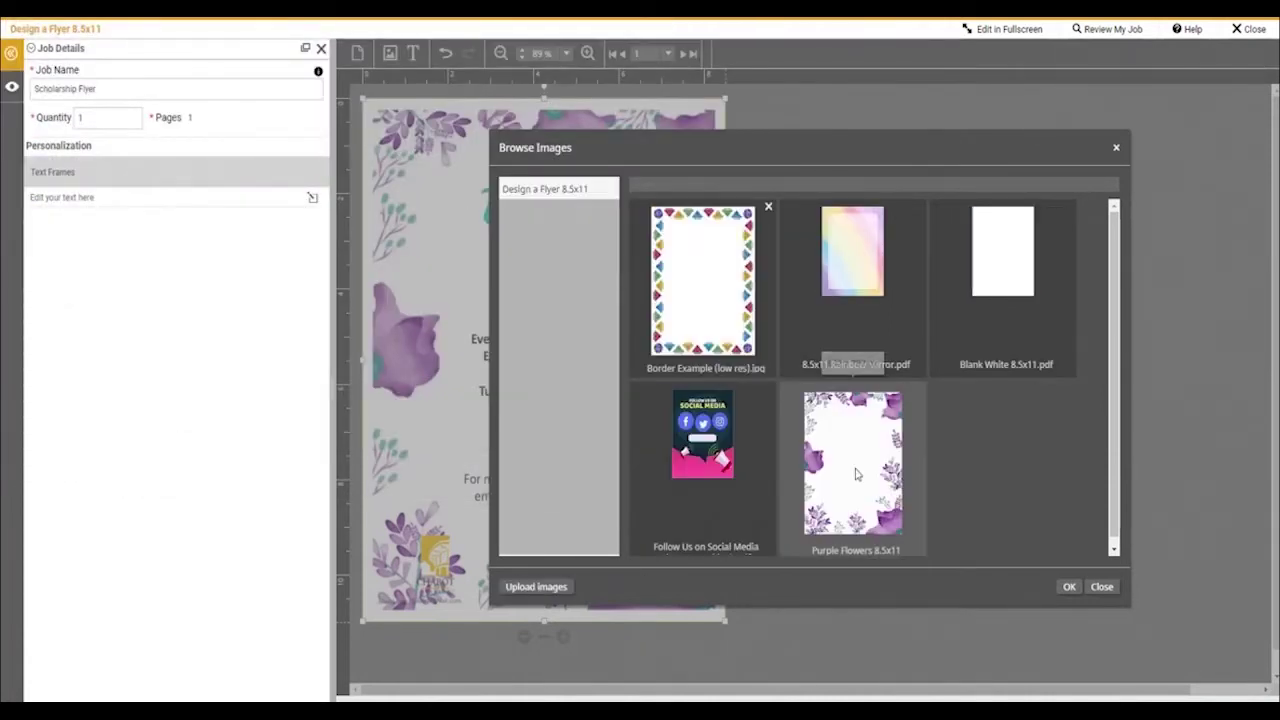
pyautogui.doubleClick(737, 326)
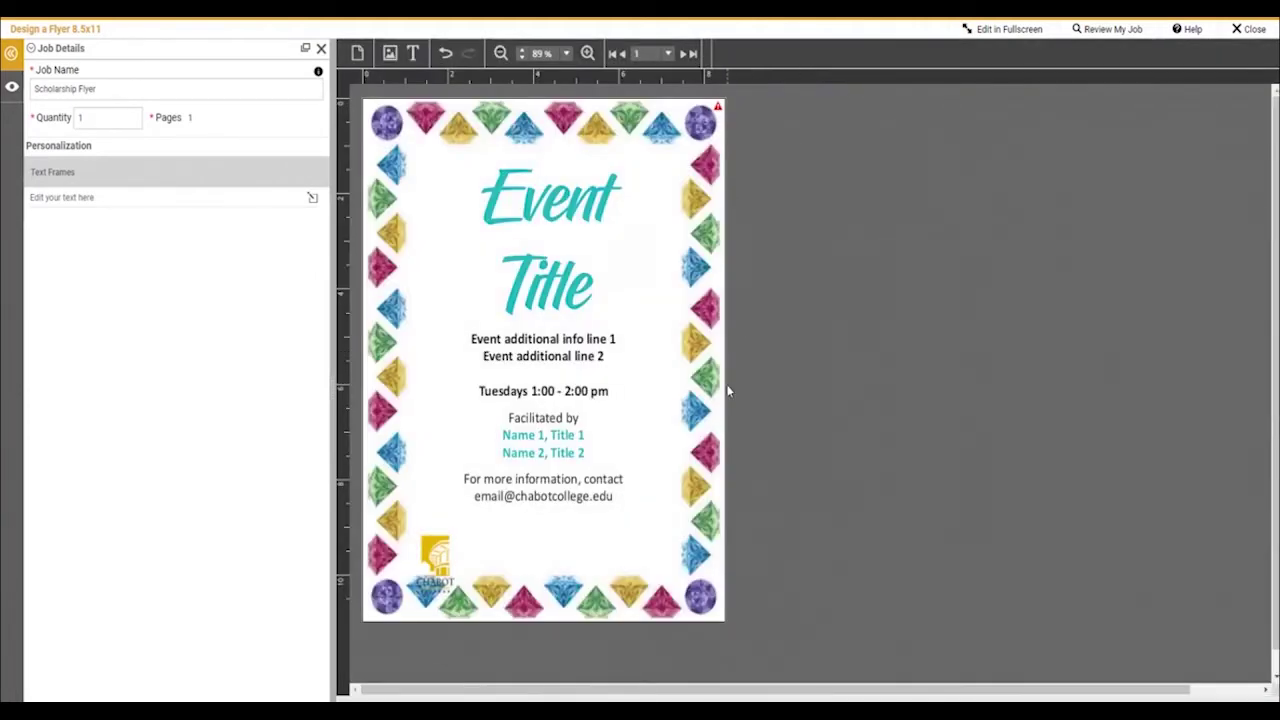
# Replace it with the uploaded Border Example (high res).jpg navy ornate border
pyautogui.click(716, 394)
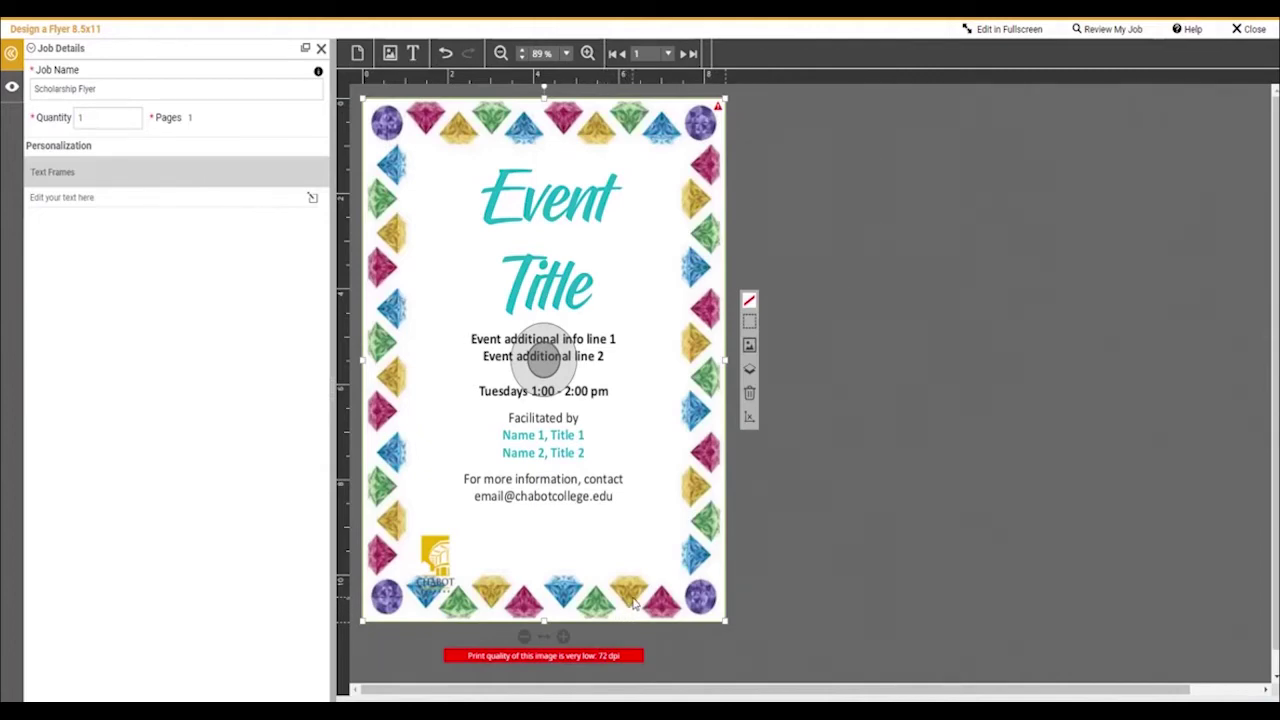
pyautogui.click(749, 344)
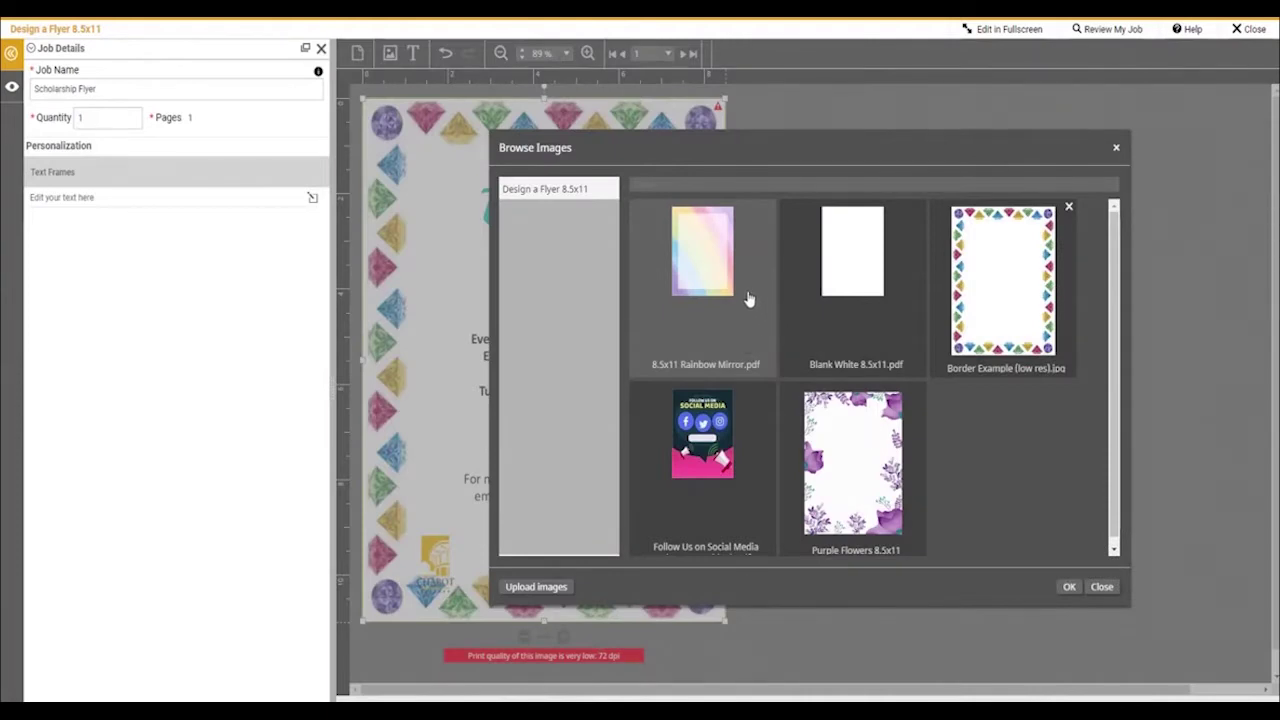
pyautogui.click(558, 587)
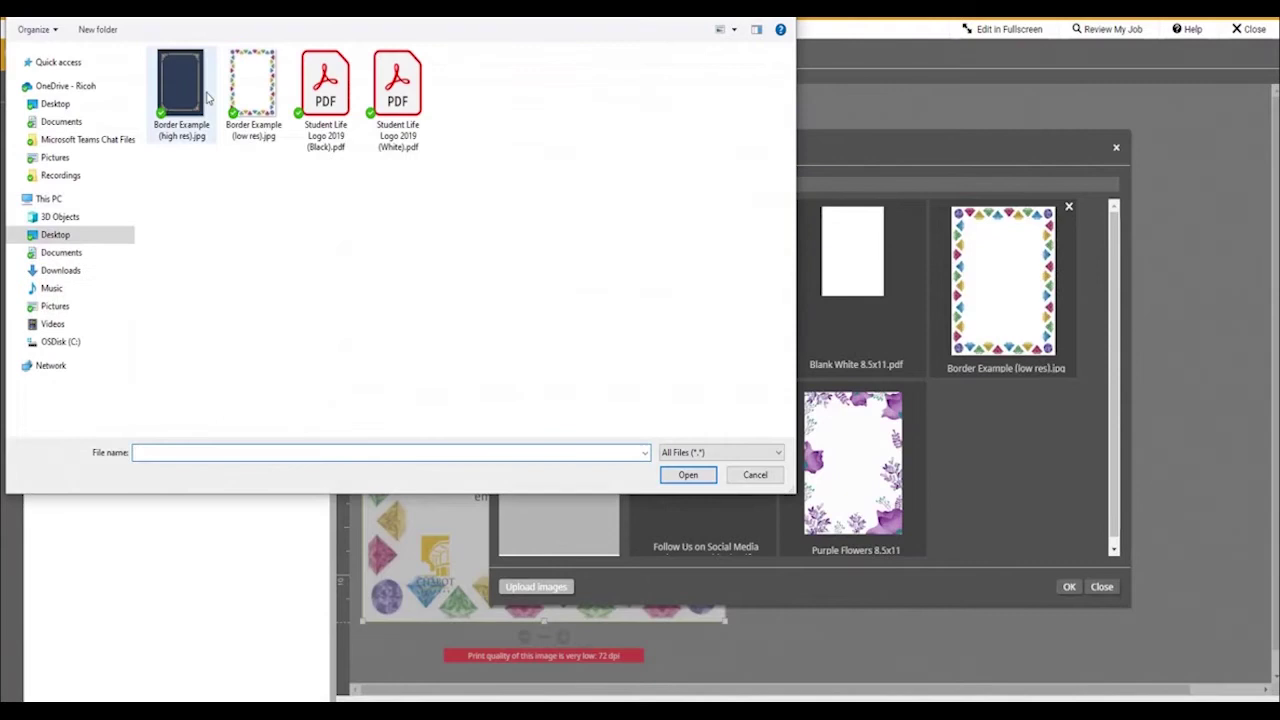
pyautogui.doubleClick(185, 90)
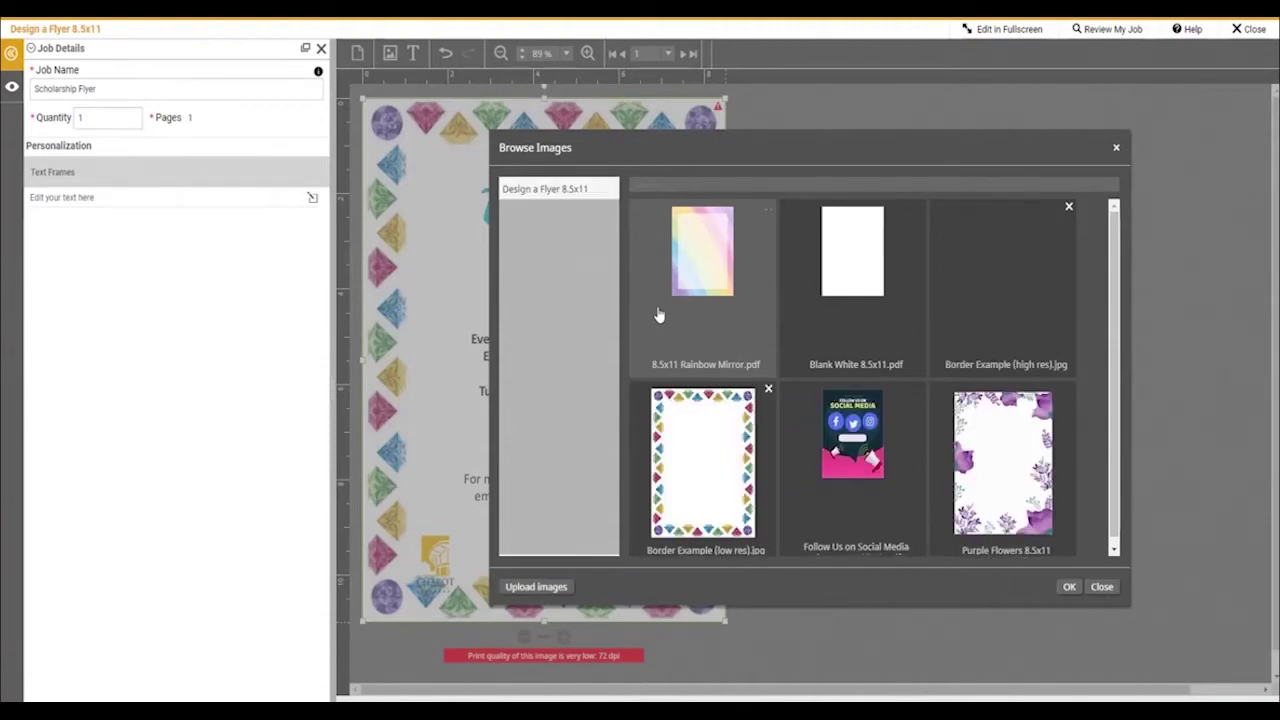
pyautogui.doubleClick(984, 291)
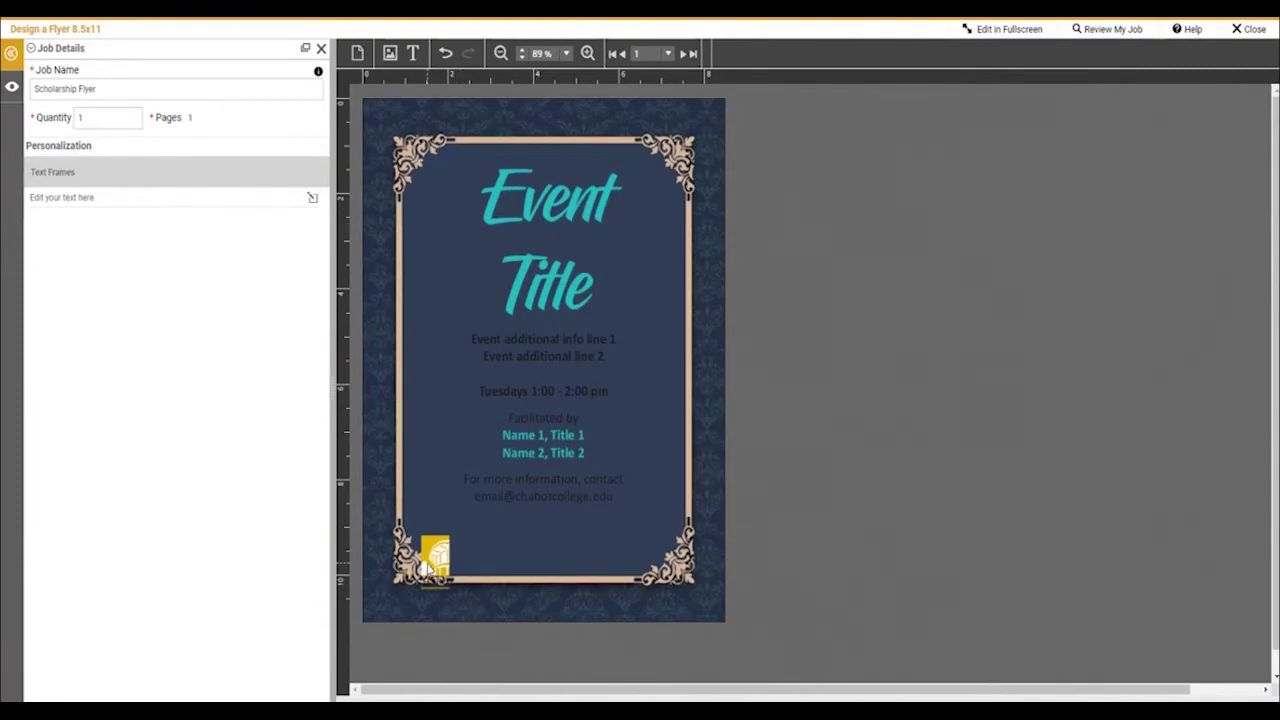
# Swap the corner logo for a horizontal gold Chabot logo from Design a Flyer Logos
pyautogui.click(428, 568)
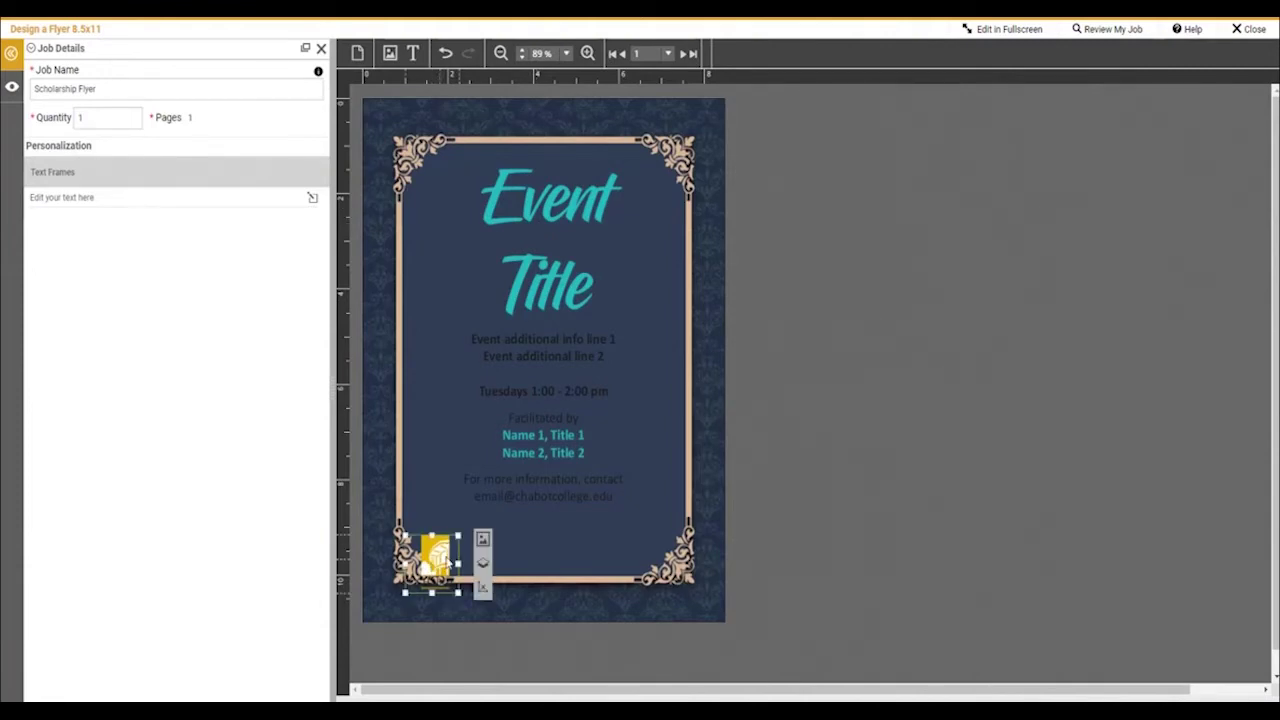
pyautogui.click(482, 542)
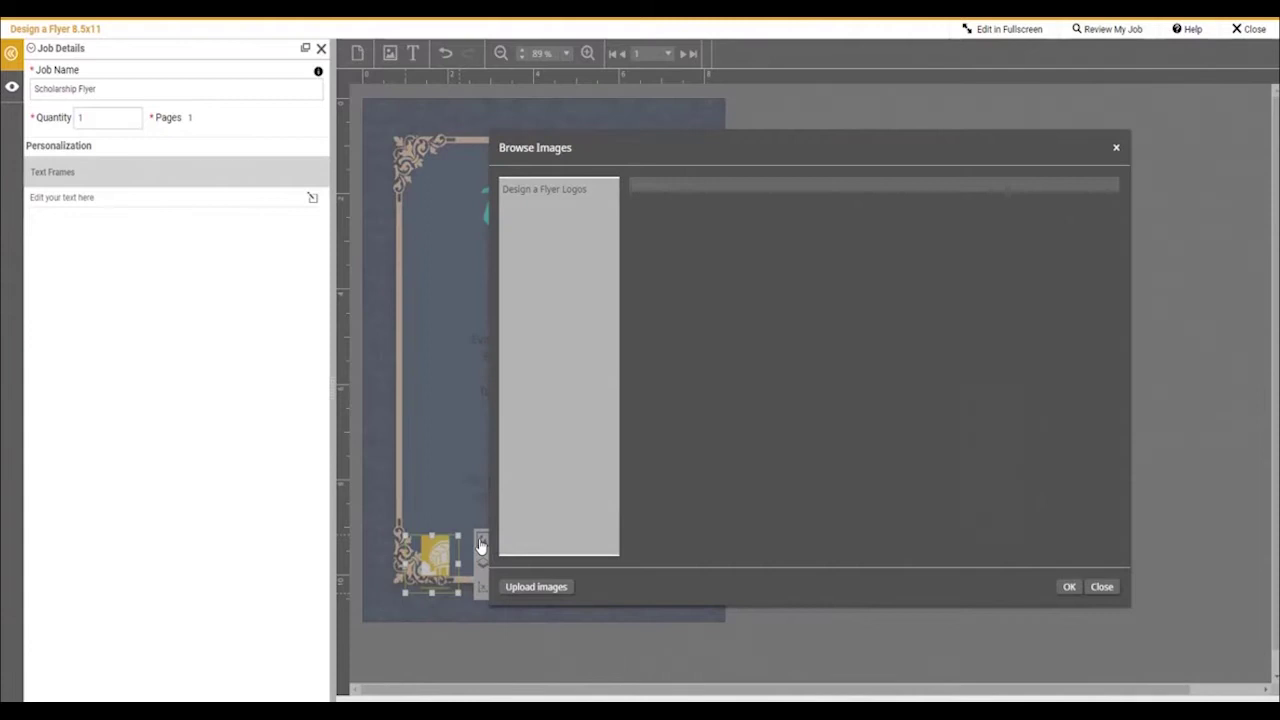
pyautogui.click(552, 193)
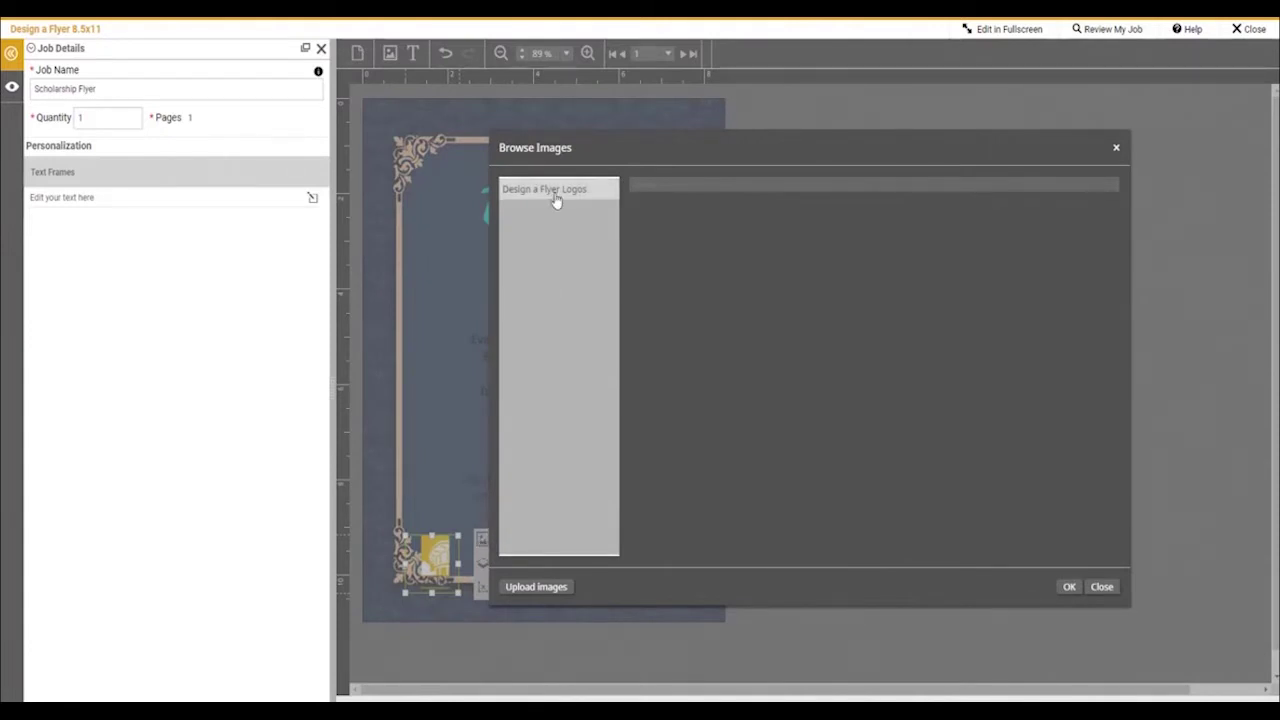
pyautogui.scroll(-5, 844, 368)
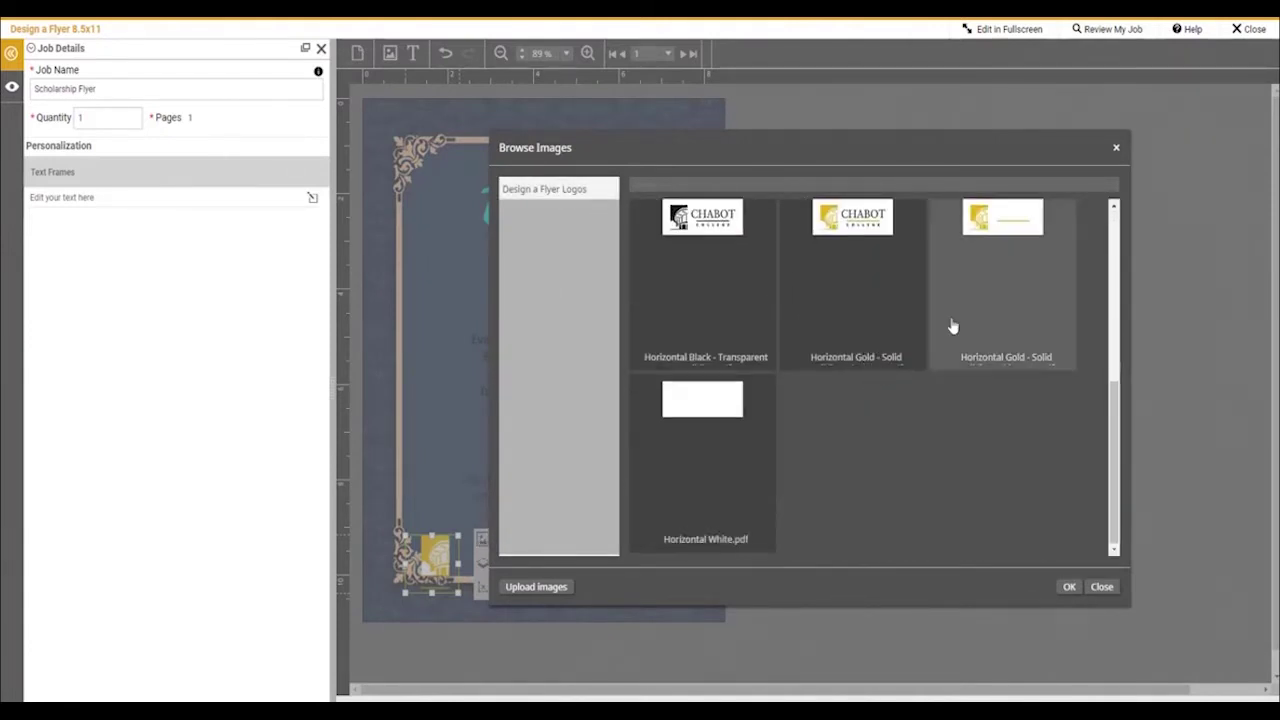
pyautogui.doubleClick(999, 252)
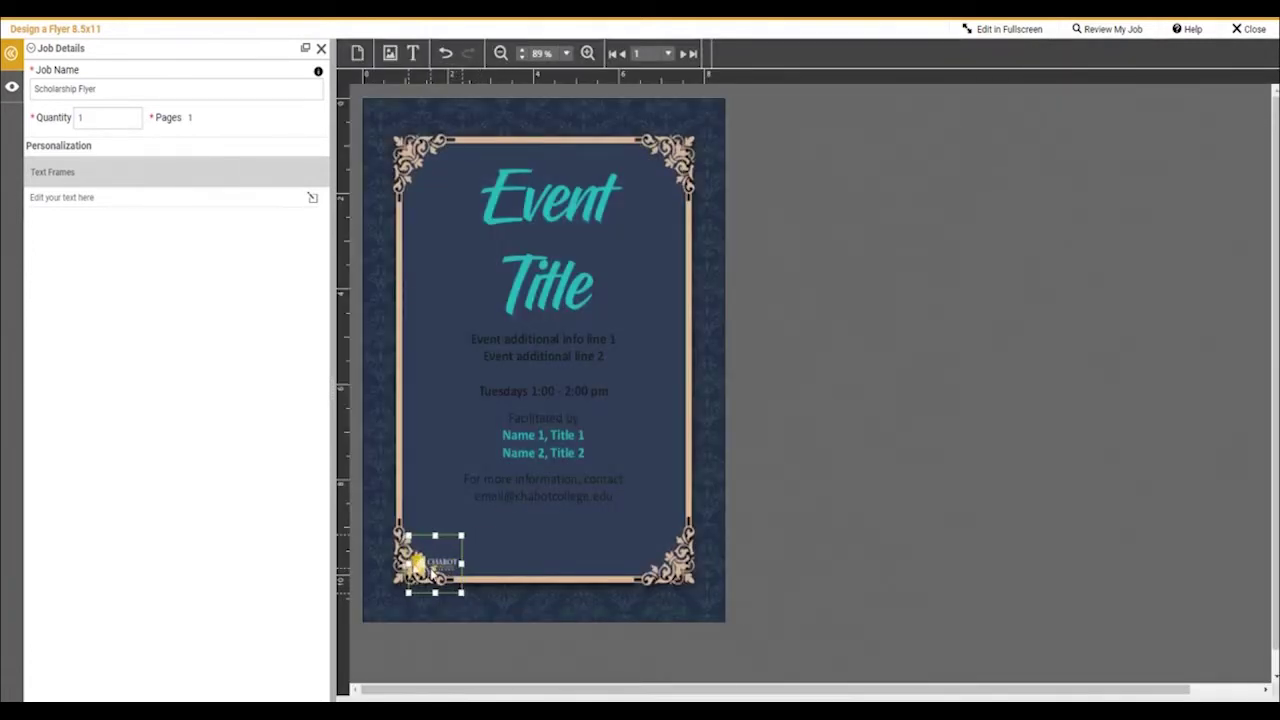
# Move the logo just inside the bottom-left border and enlarge it
pyautogui.moveTo(430, 572); pyautogui.dragTo(449, 535)
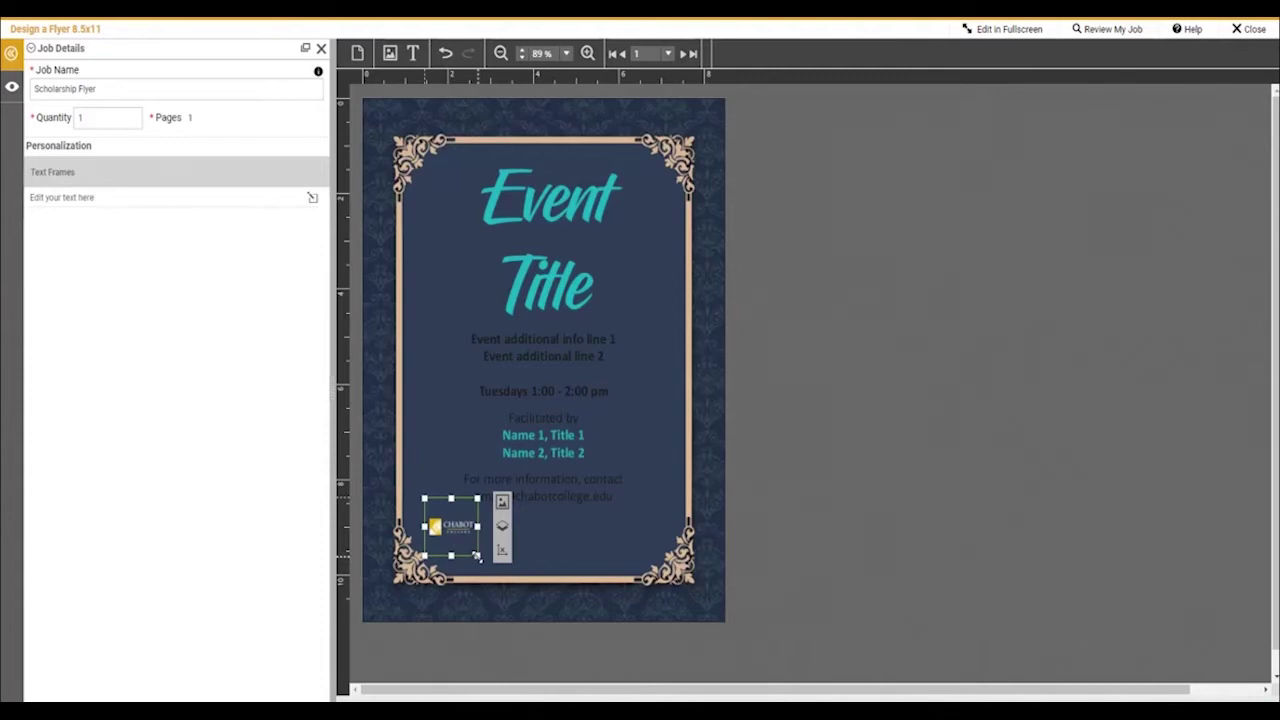
pyautogui.moveTo(477, 557); pyautogui.dragTo(569, 603)
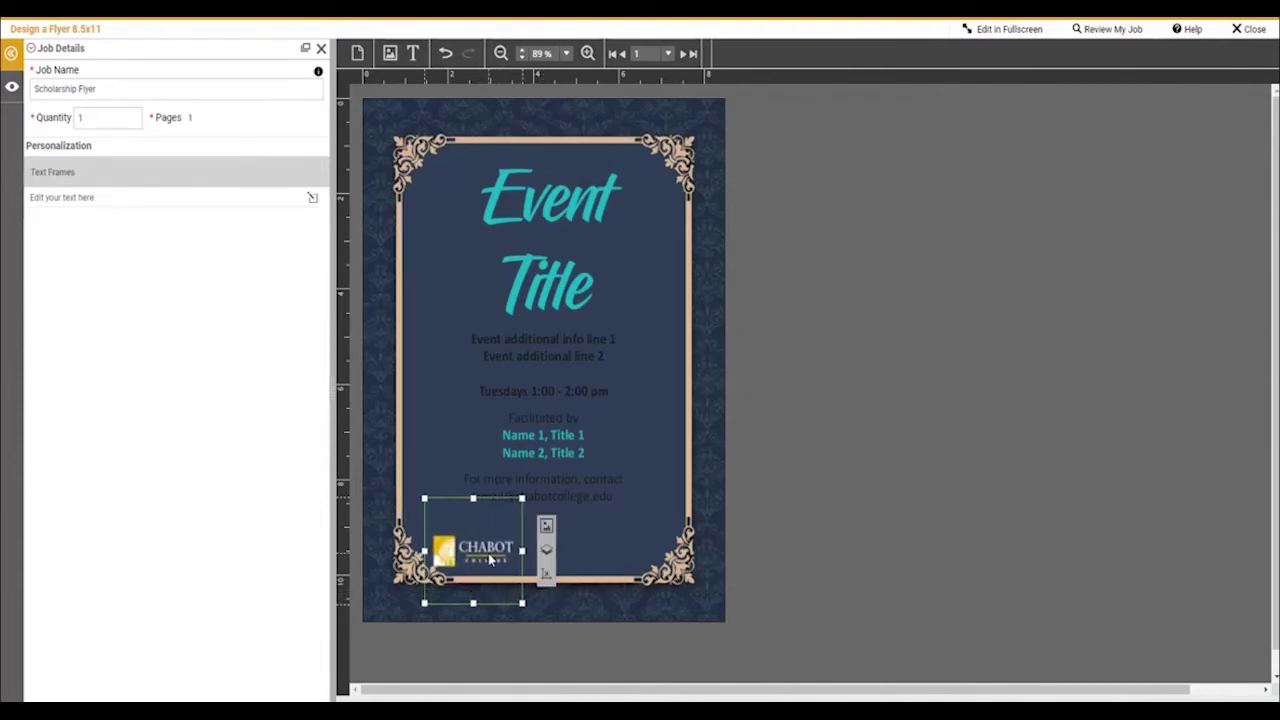
pyautogui.moveTo(491, 557); pyautogui.dragTo(497, 552)
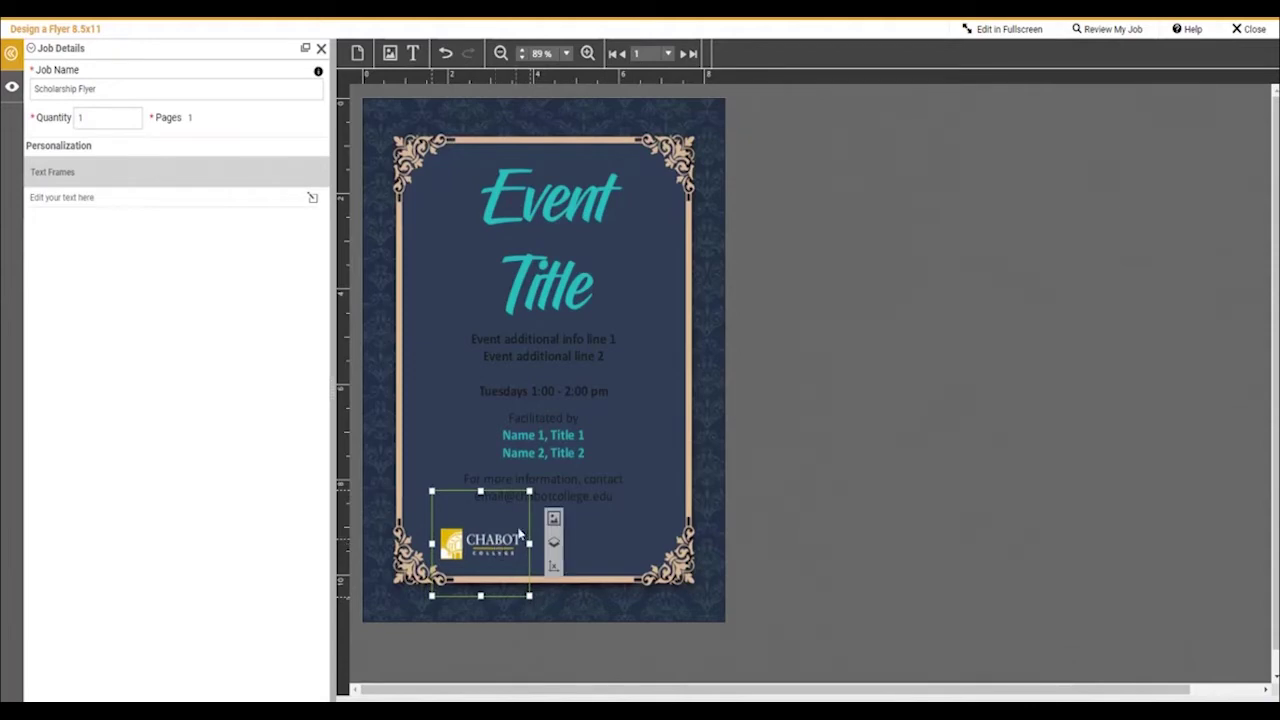
# Upload Student Life Logo 2019 (White).pdf and place it at the flyer's lower right
pyautogui.click(391, 54)
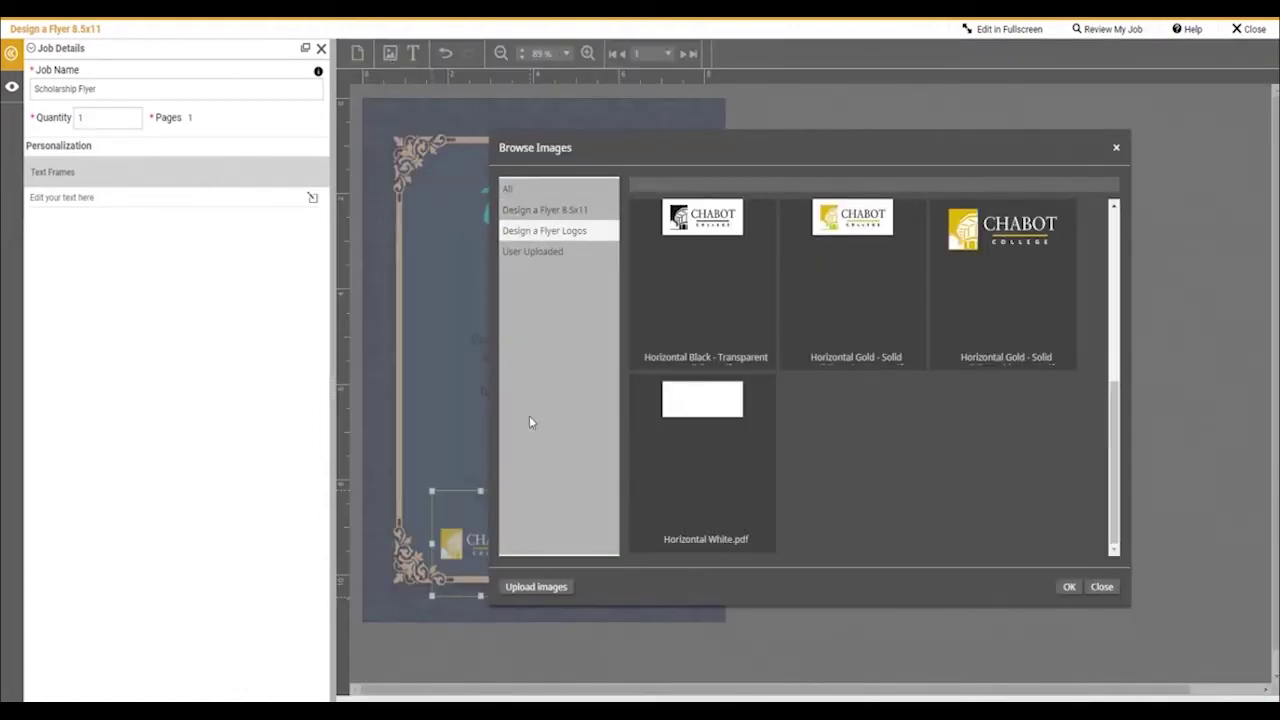
pyautogui.click(537, 587)
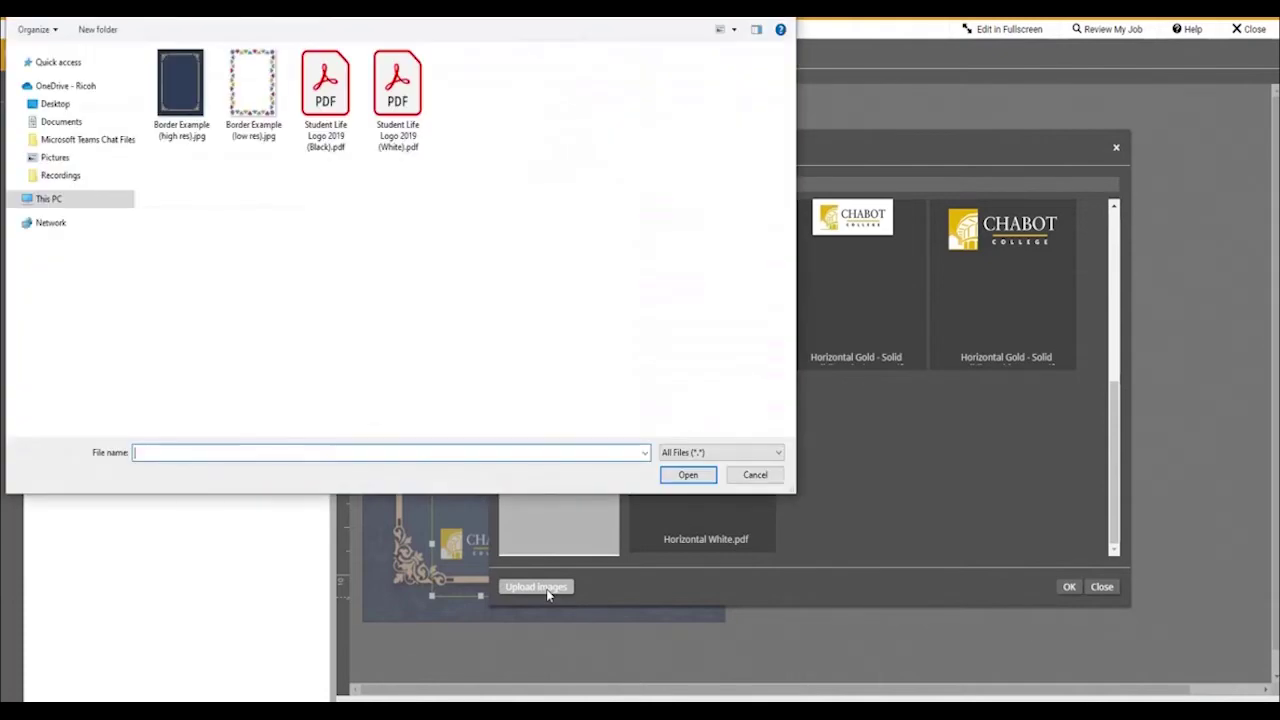
pyautogui.doubleClick(409, 110)
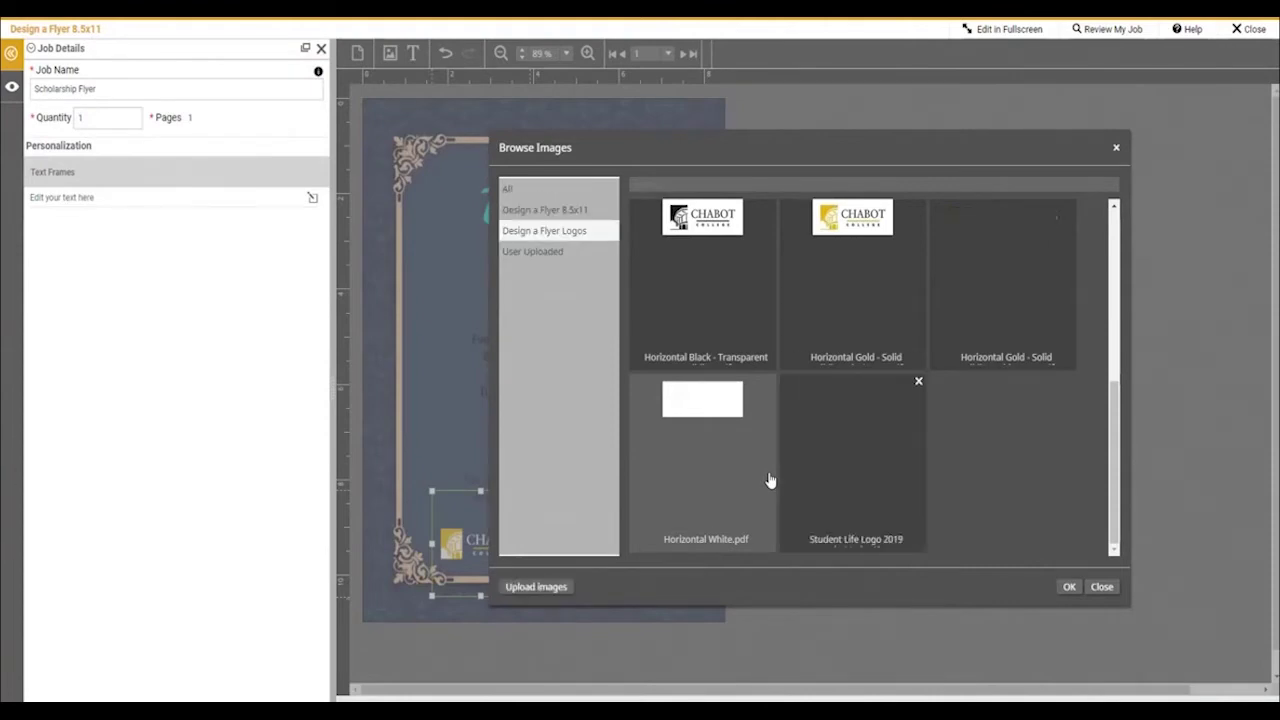
pyautogui.doubleClick(853, 471)
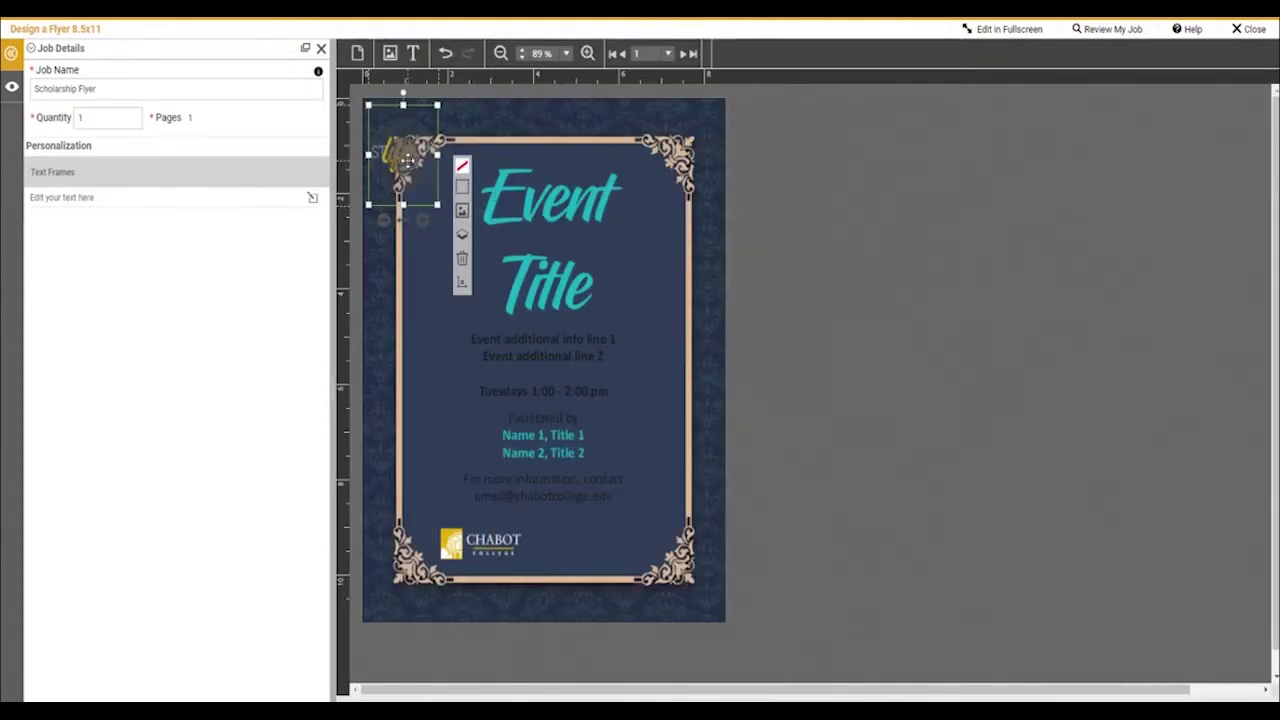
pyautogui.moveTo(420, 199); pyautogui.dragTo(650, 596)
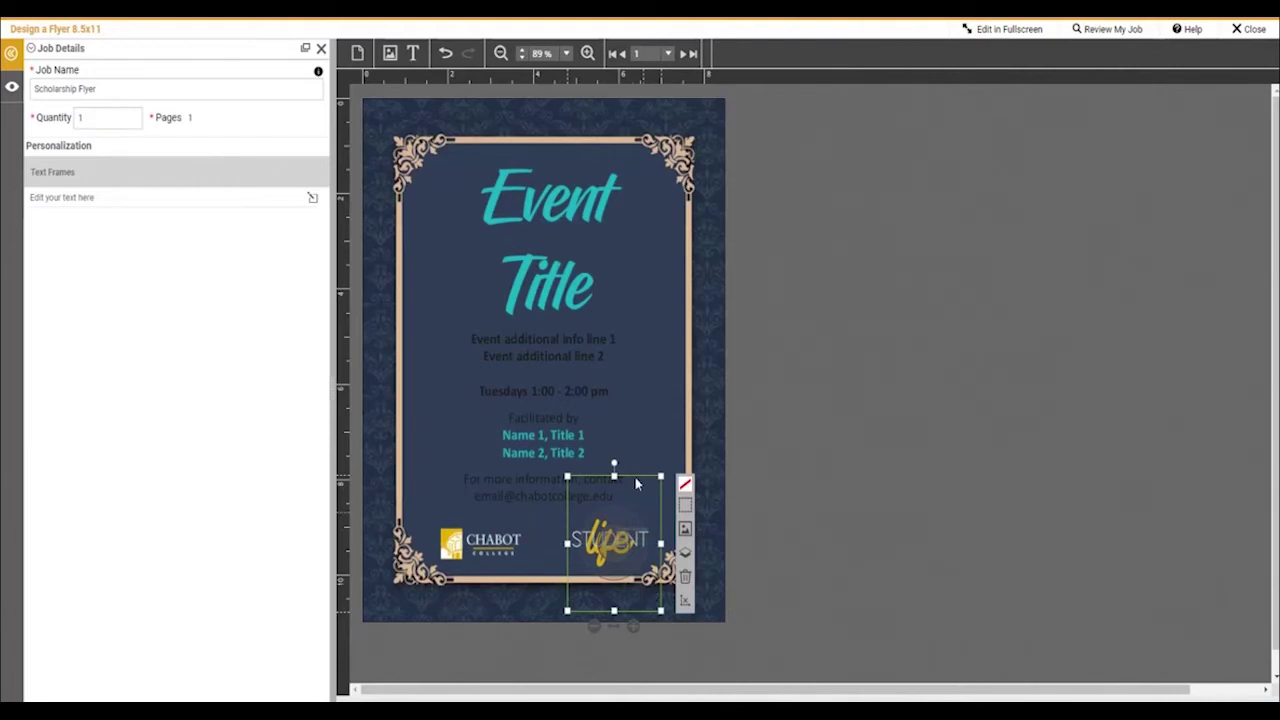
pyautogui.click(527, 216)
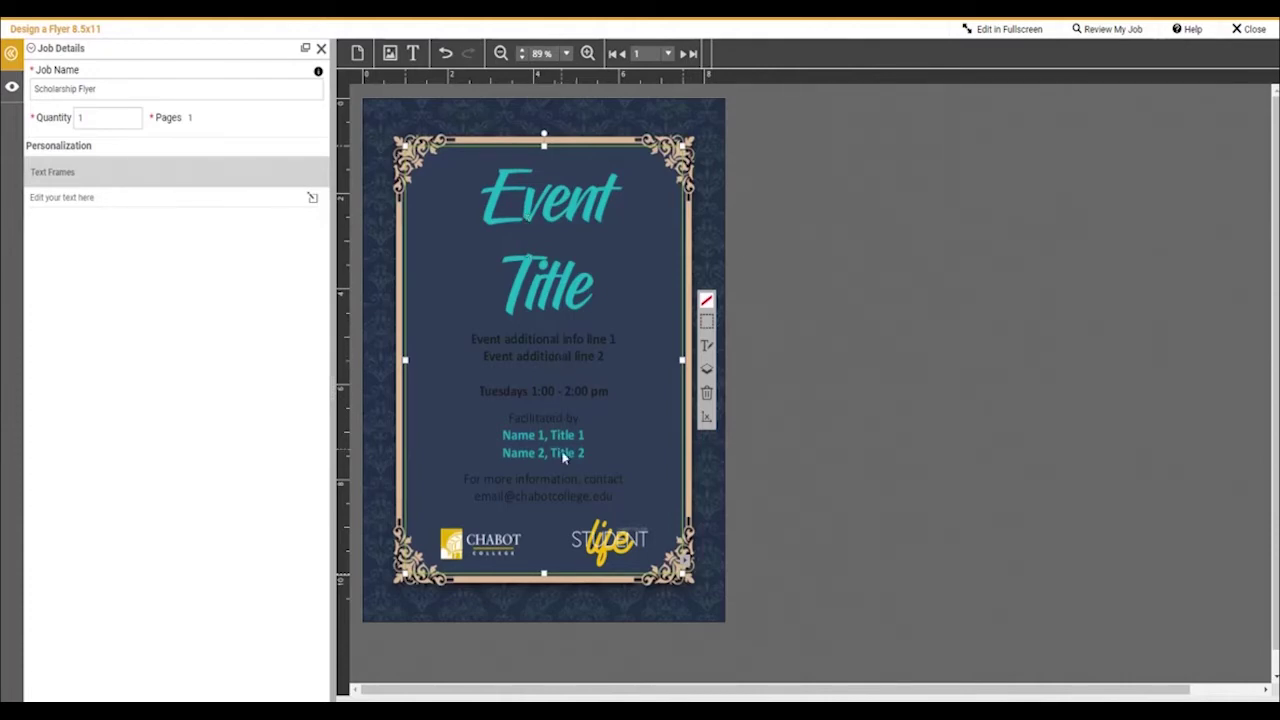
# Add the line 'You Are invited to the Student Life' above the title
pyautogui.click(313, 201)
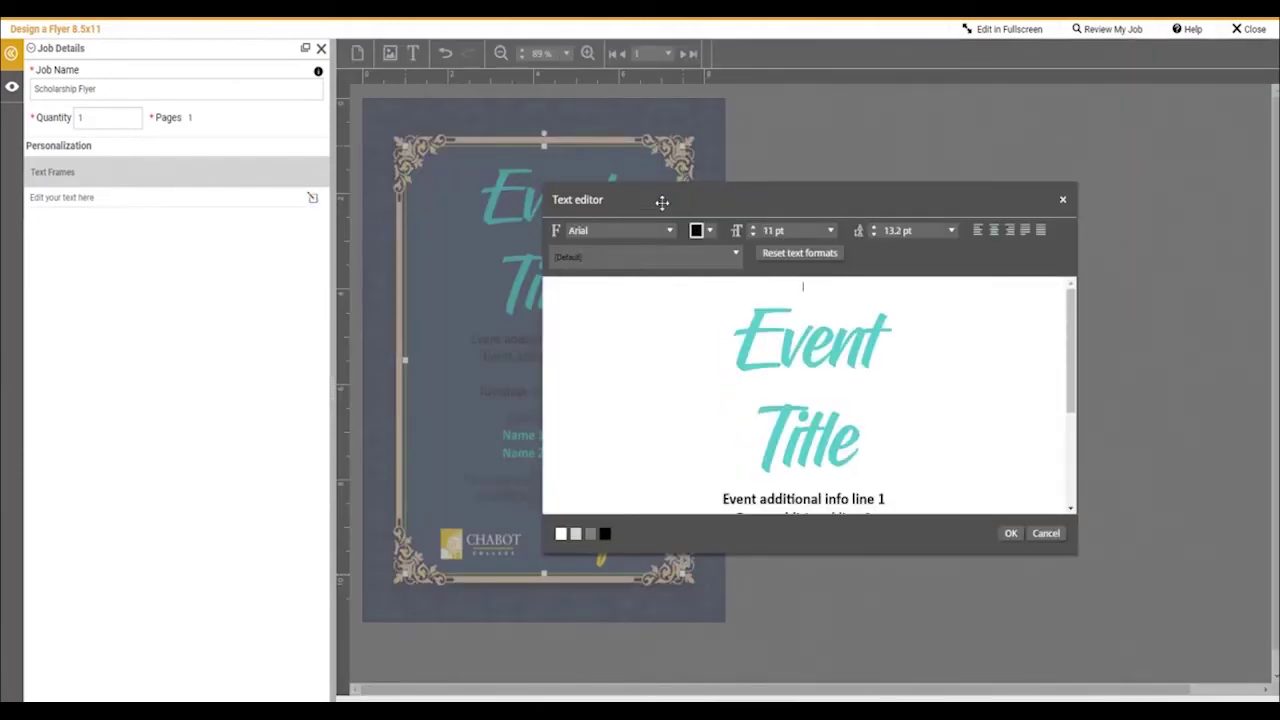
pyautogui.click(793, 285)
pyautogui.write('You Are invited to the Student Life')
pyautogui.scroll(-2, 790, 345)
pyautogui.scroll(2, 785, 372)
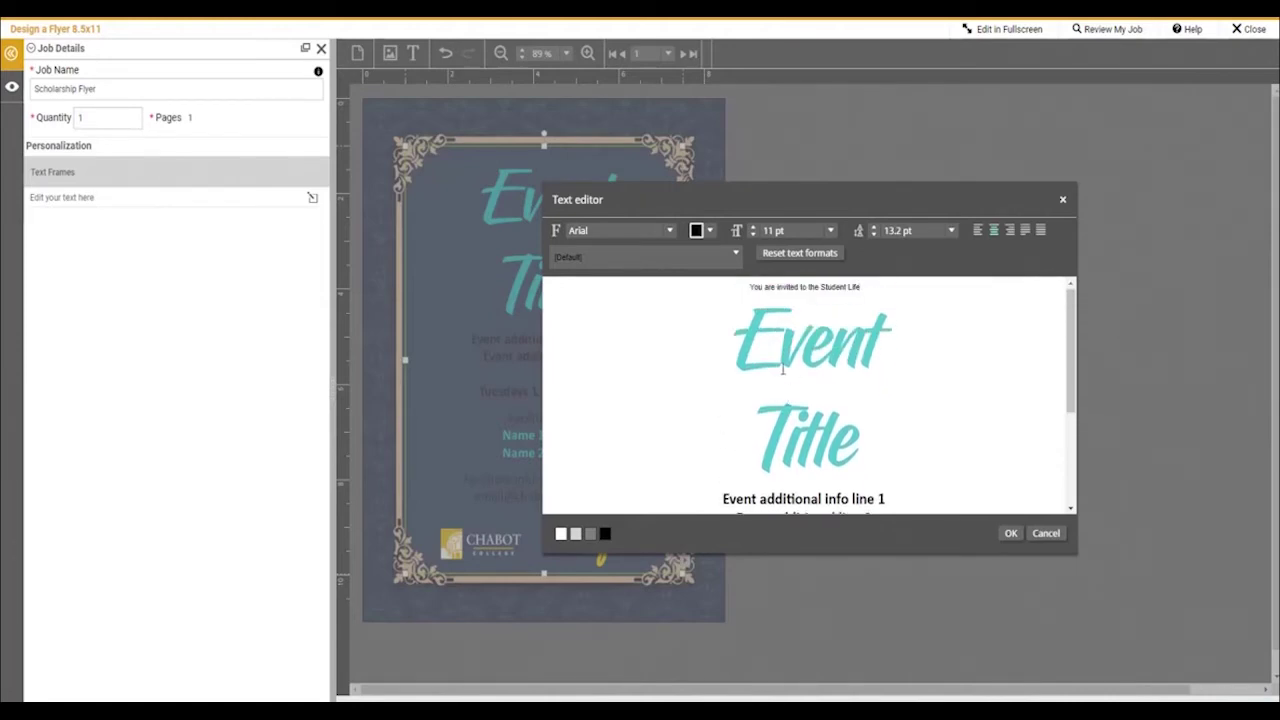
# Replace 'Event Title' with 'Scholarship' and 'Celebration' on two separate lines
pyautogui.click(731, 340)
pyautogui.moveTo(731, 340); pyautogui.dragTo(869, 428)
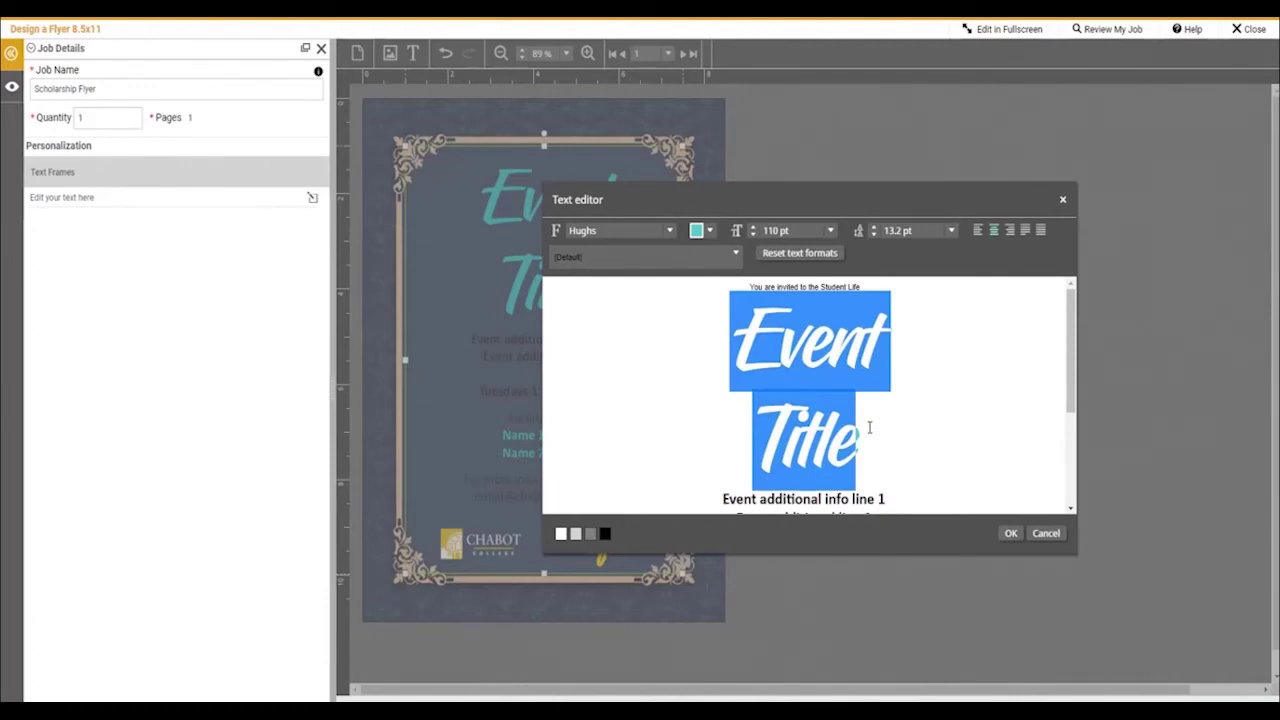
pyautogui.write('Sch')
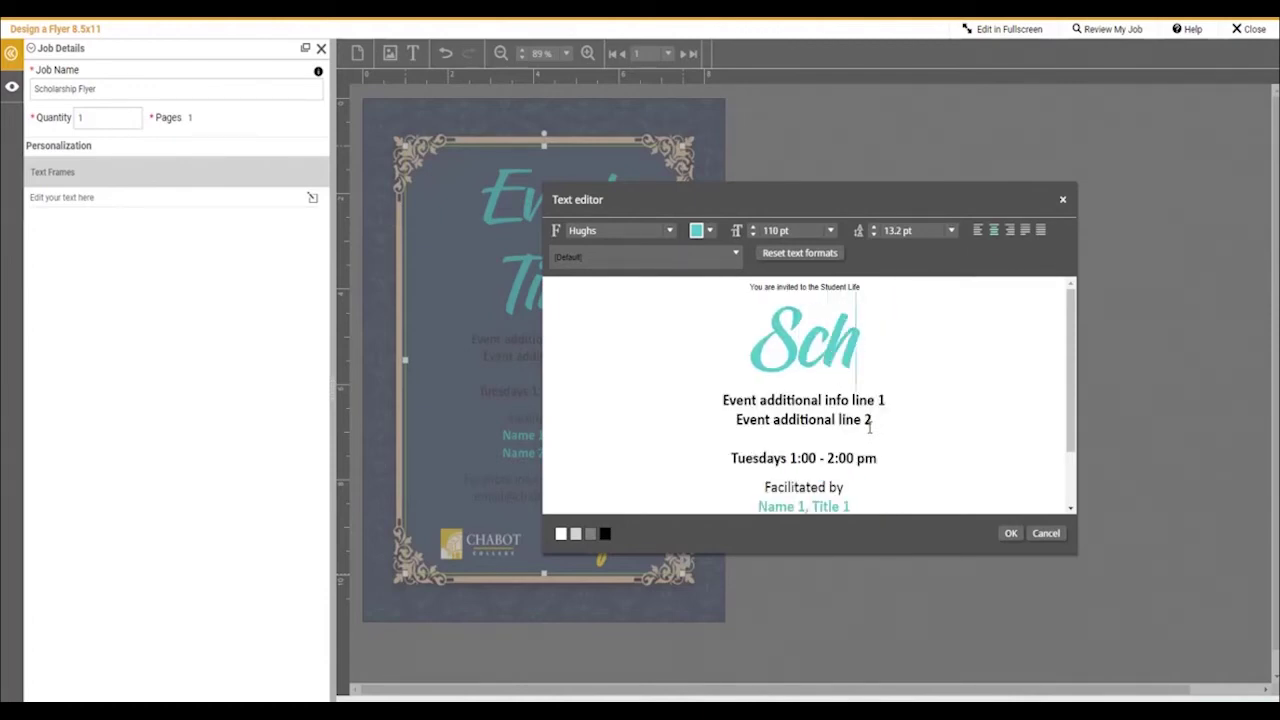
pyautogui.write('olarship')
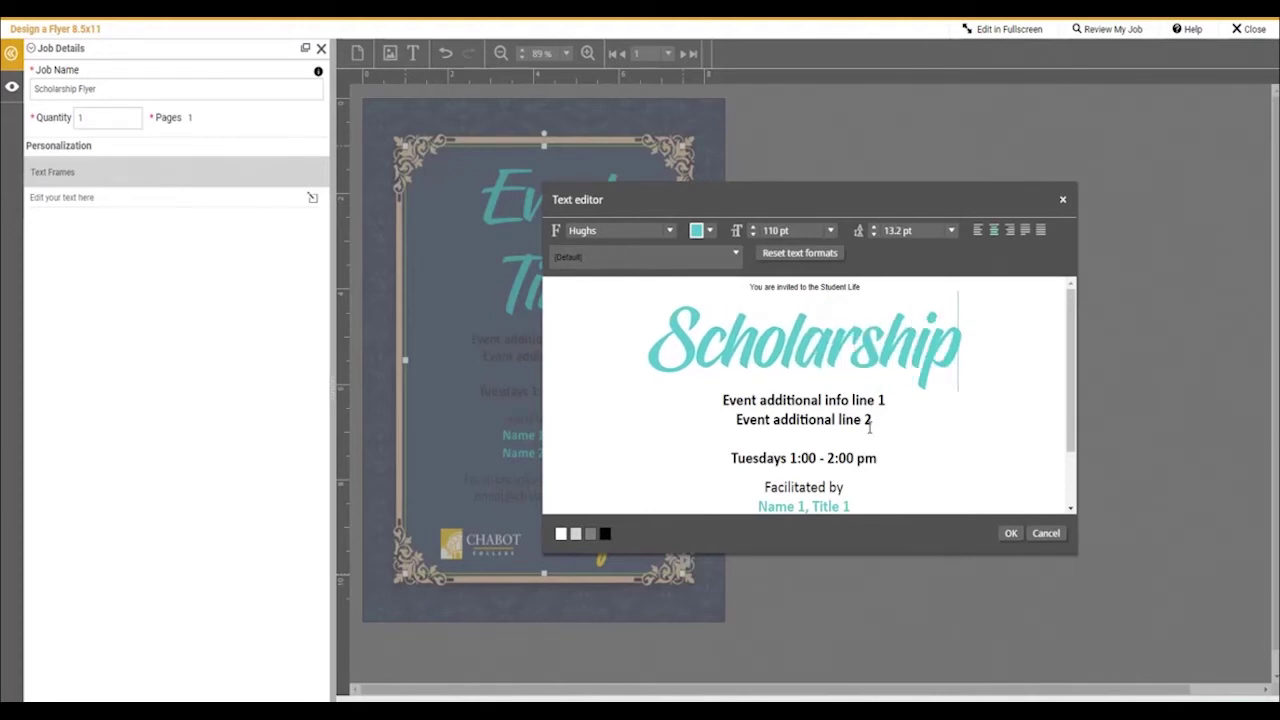
pyautogui.press('Return')
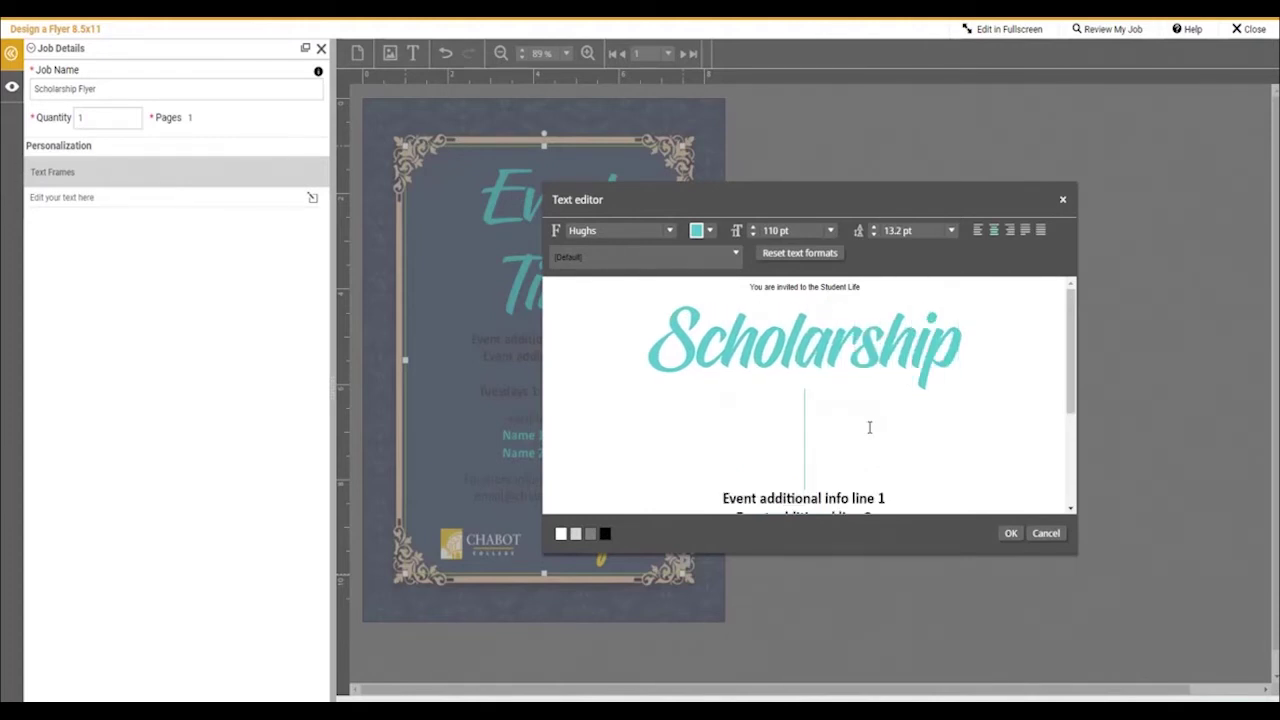
pyautogui.write('Cele')
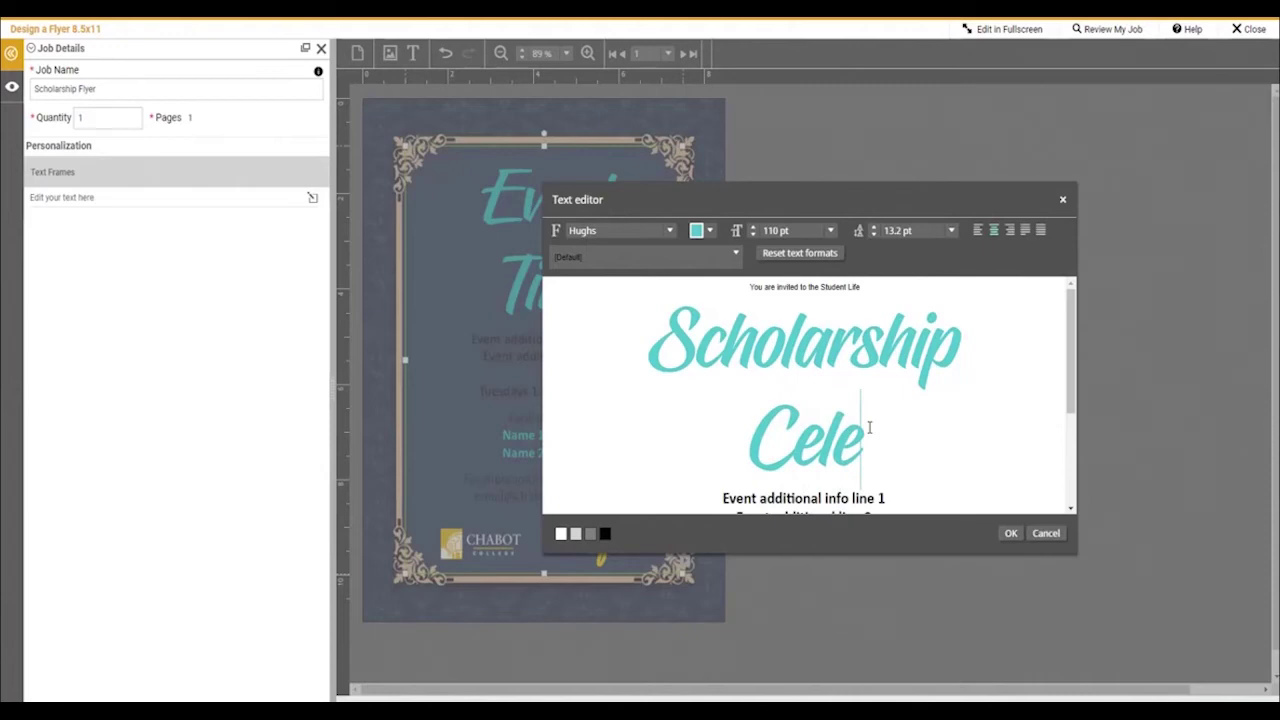
pyautogui.write('bration')
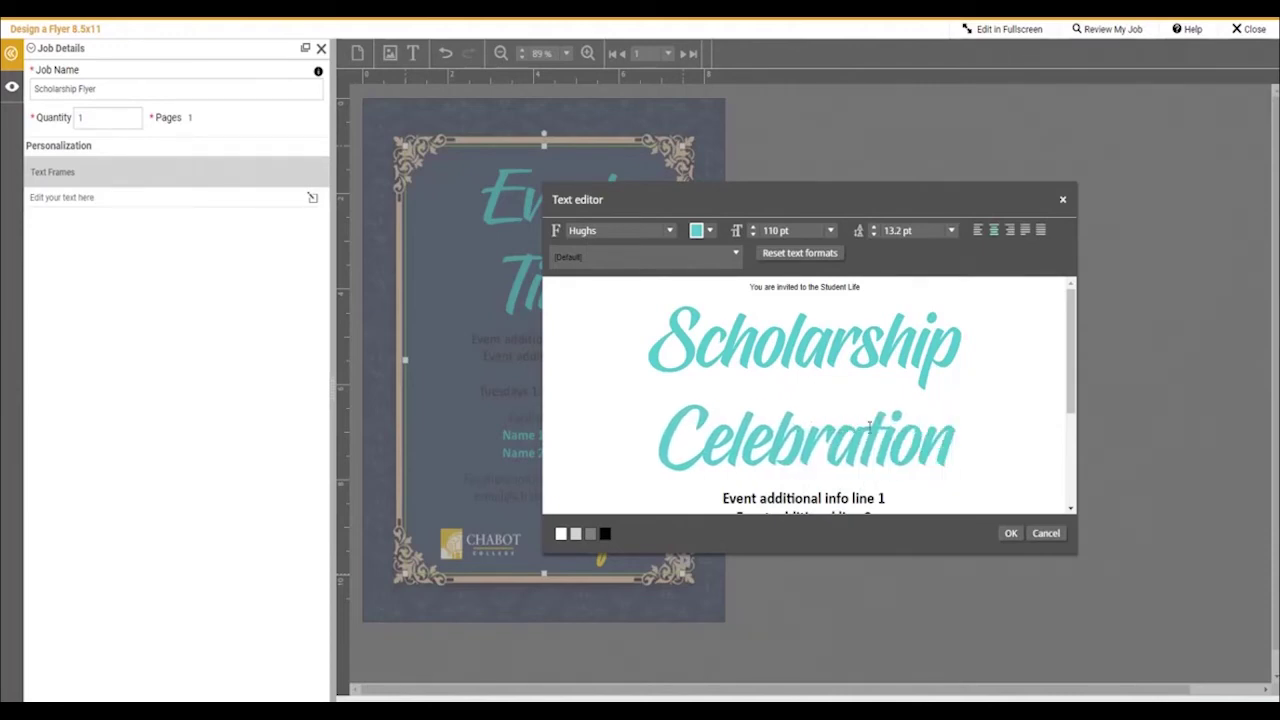
pyautogui.scroll(-3, 917, 412)
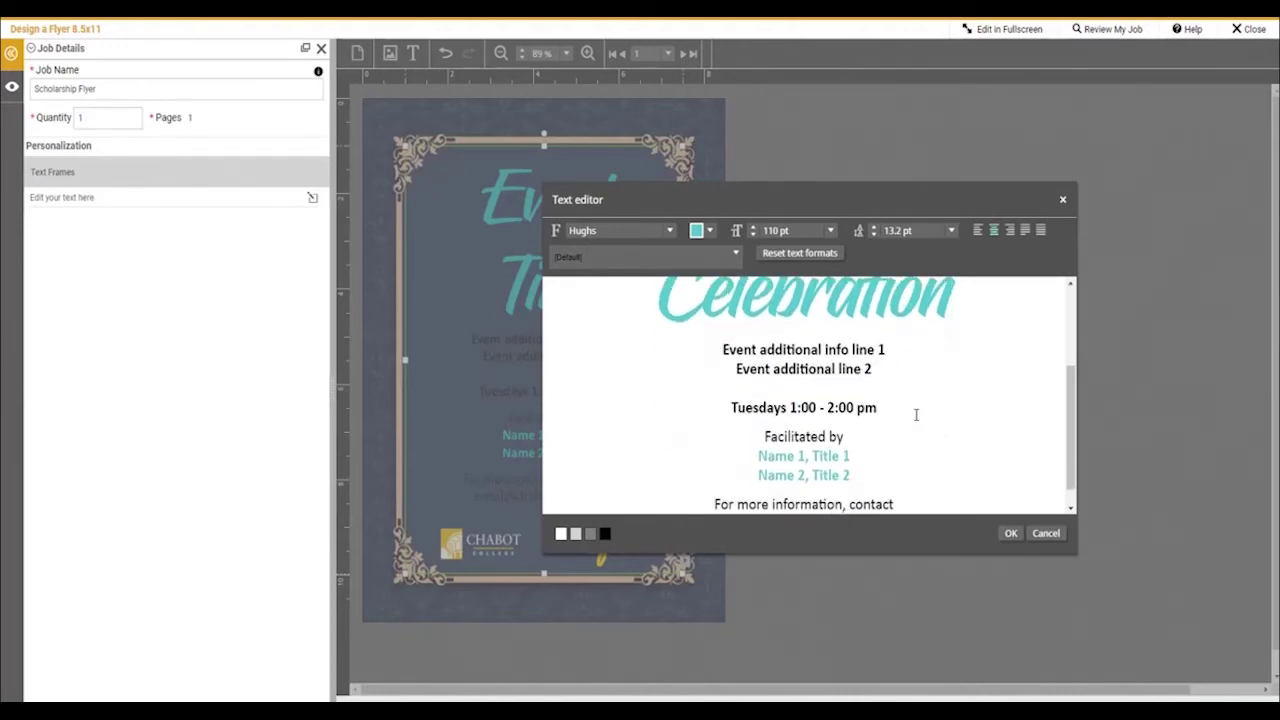
pyautogui.scroll(-1, 917, 412)
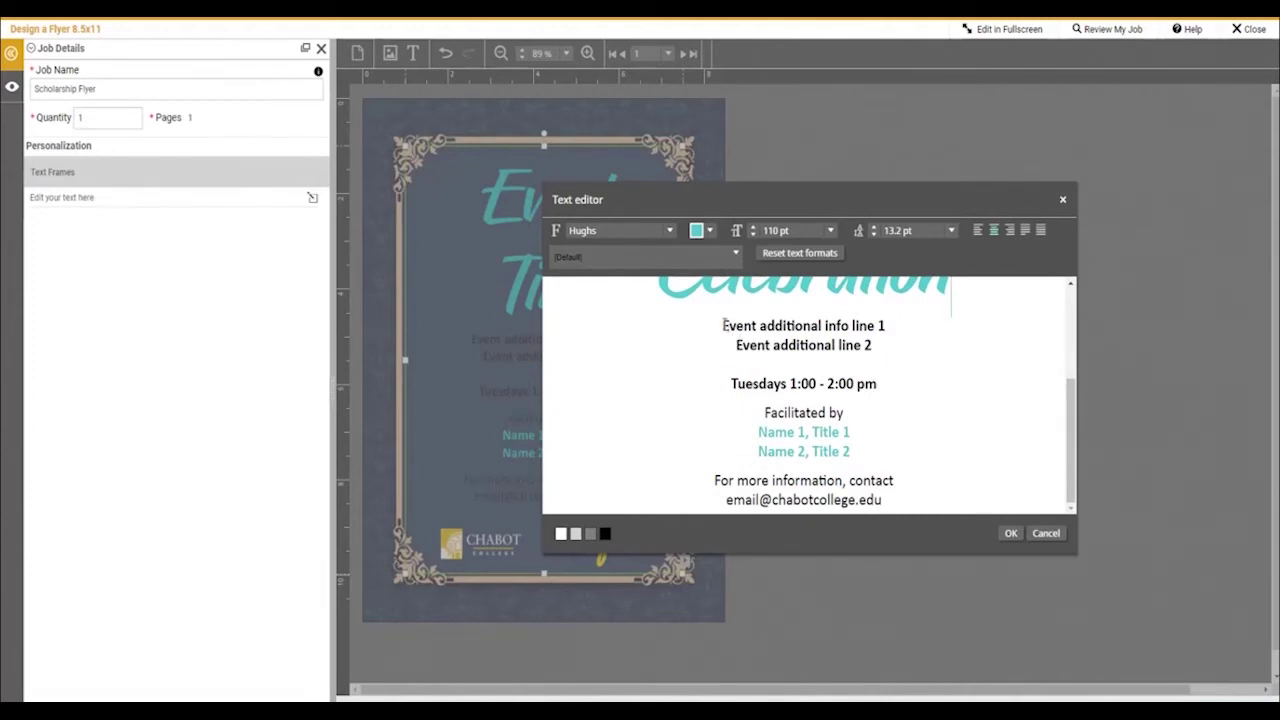
# Paste the event details (fine dining, May 24, 12:00 - 3:00 pm, Student Center) over the placeholder lines
pyautogui.moveTo(722, 326); pyautogui.dragTo(909, 503)
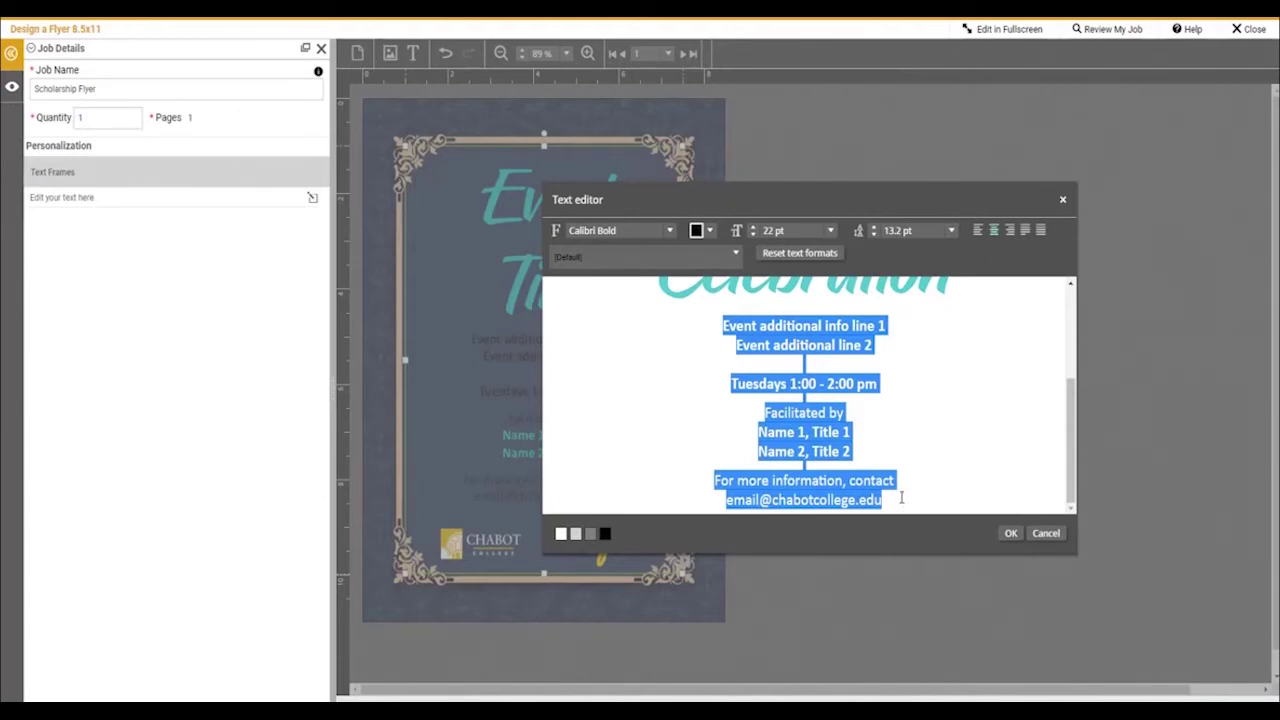
pyautogui.hotkey('ctrl', 'v')
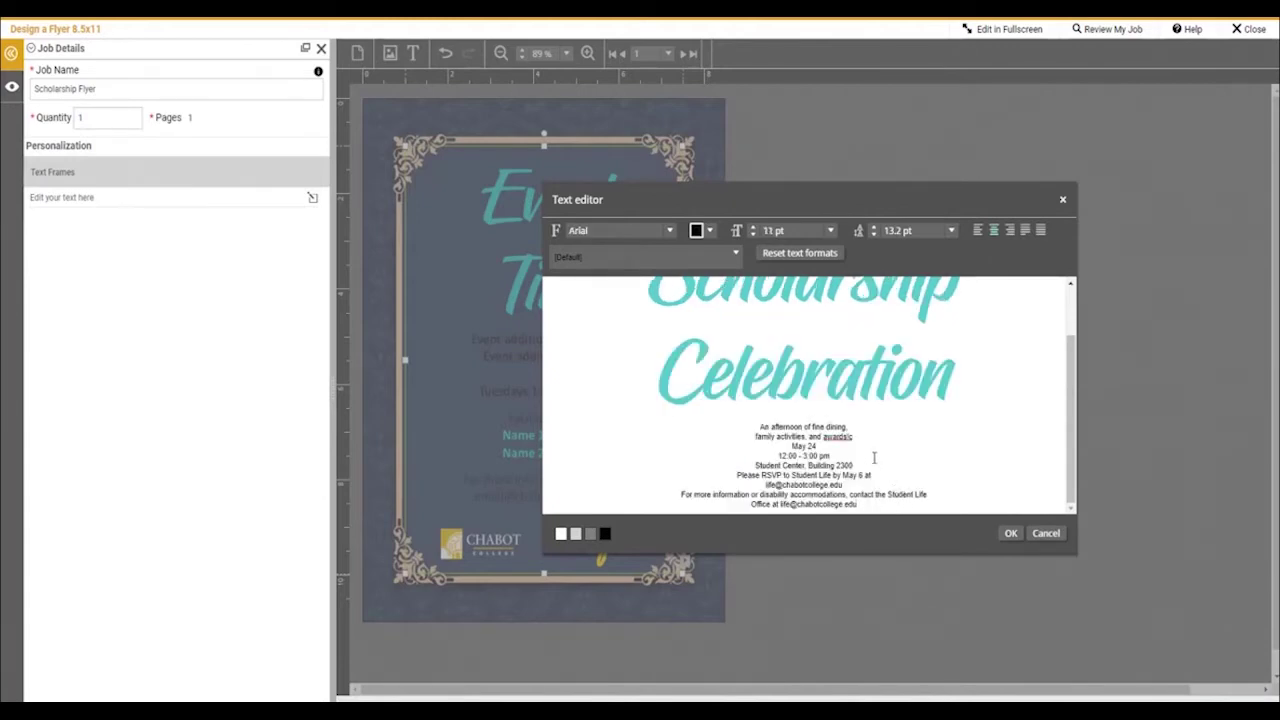
pyautogui.press('Delete')
pyautogui.write('.')
pyautogui.scroll(2, 862, 434)
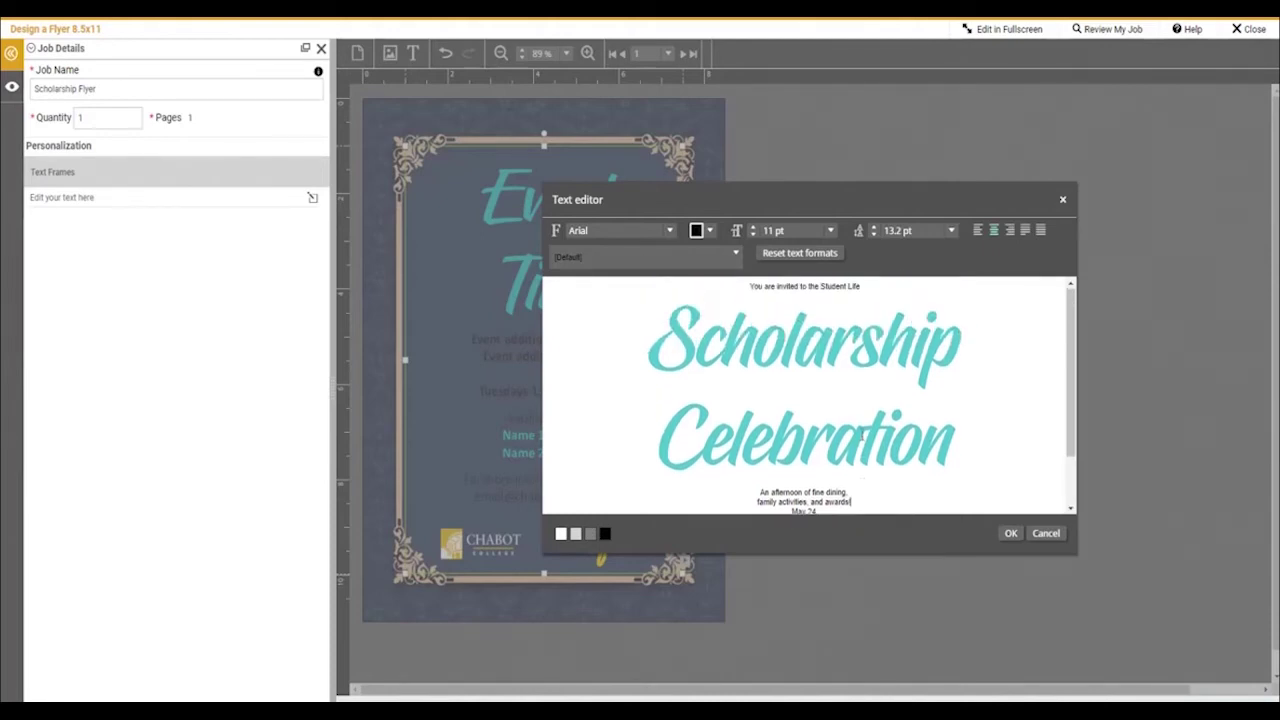
pyautogui.scroll(-1, 862, 434)
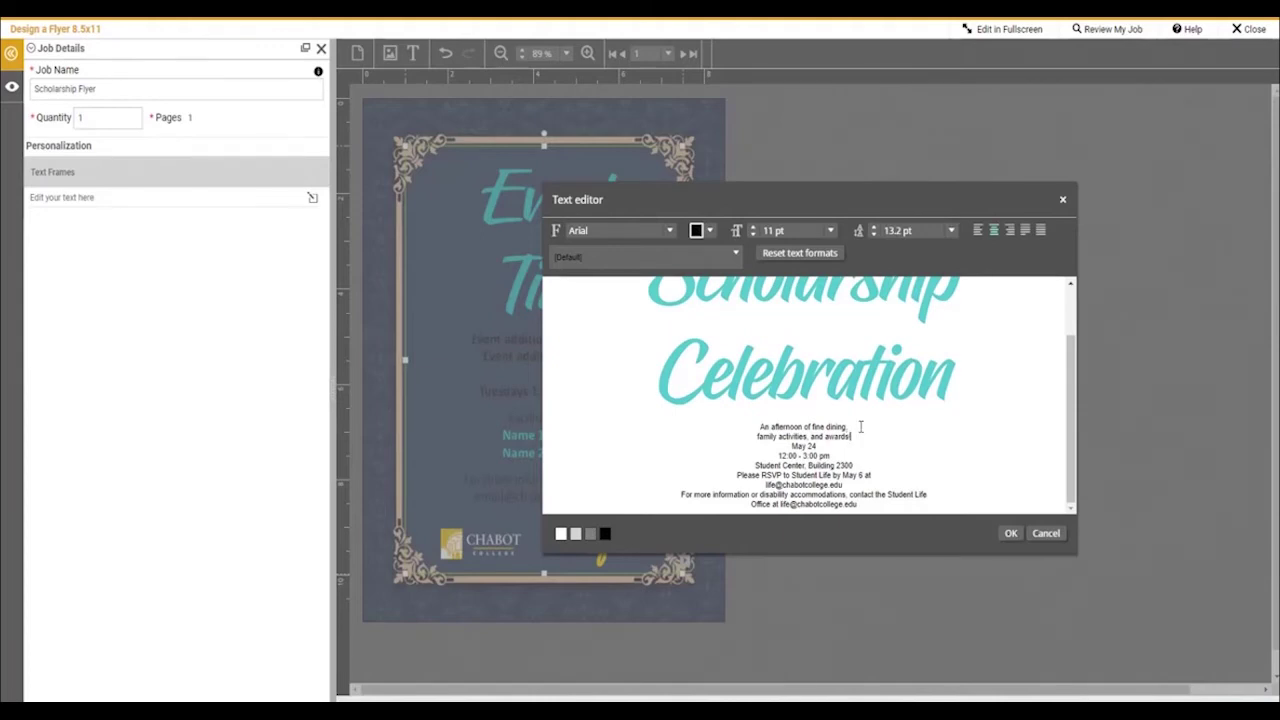
pyautogui.scroll(1, 860, 427)
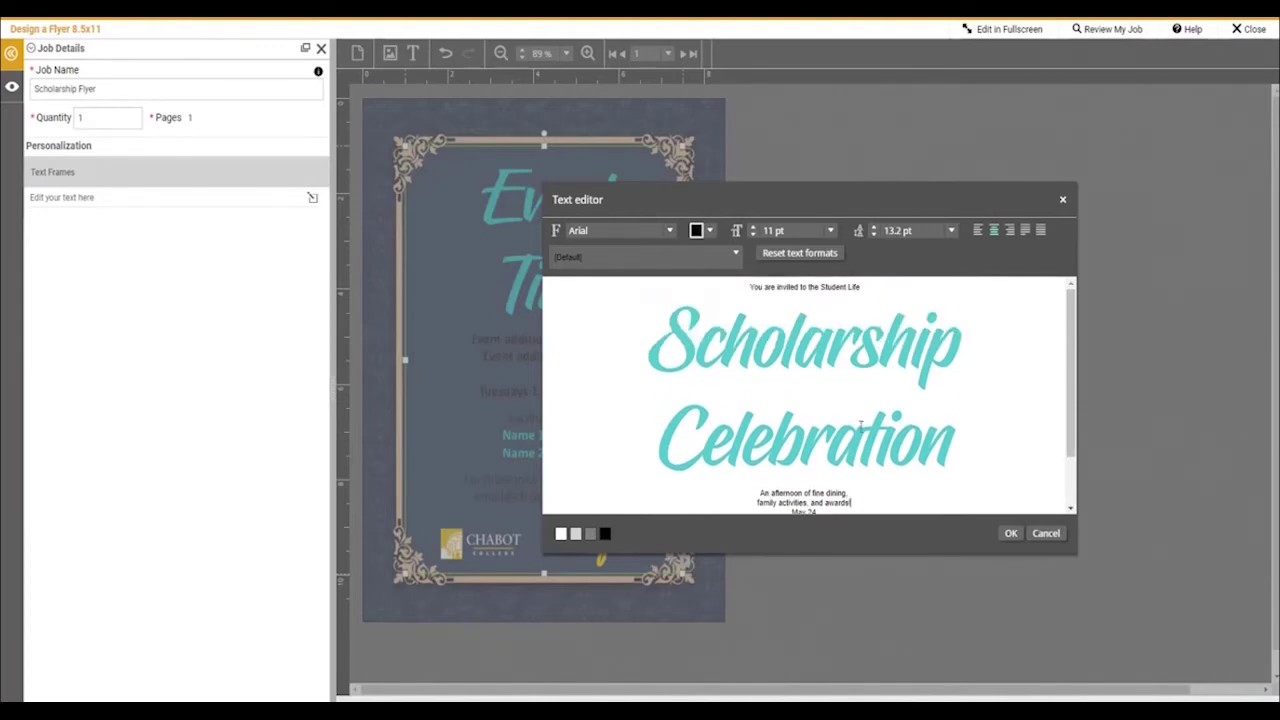
# Set the 'You are invited to the Student Life' line to 18 pt
pyautogui.moveTo(862, 287); pyautogui.dragTo(740, 288)
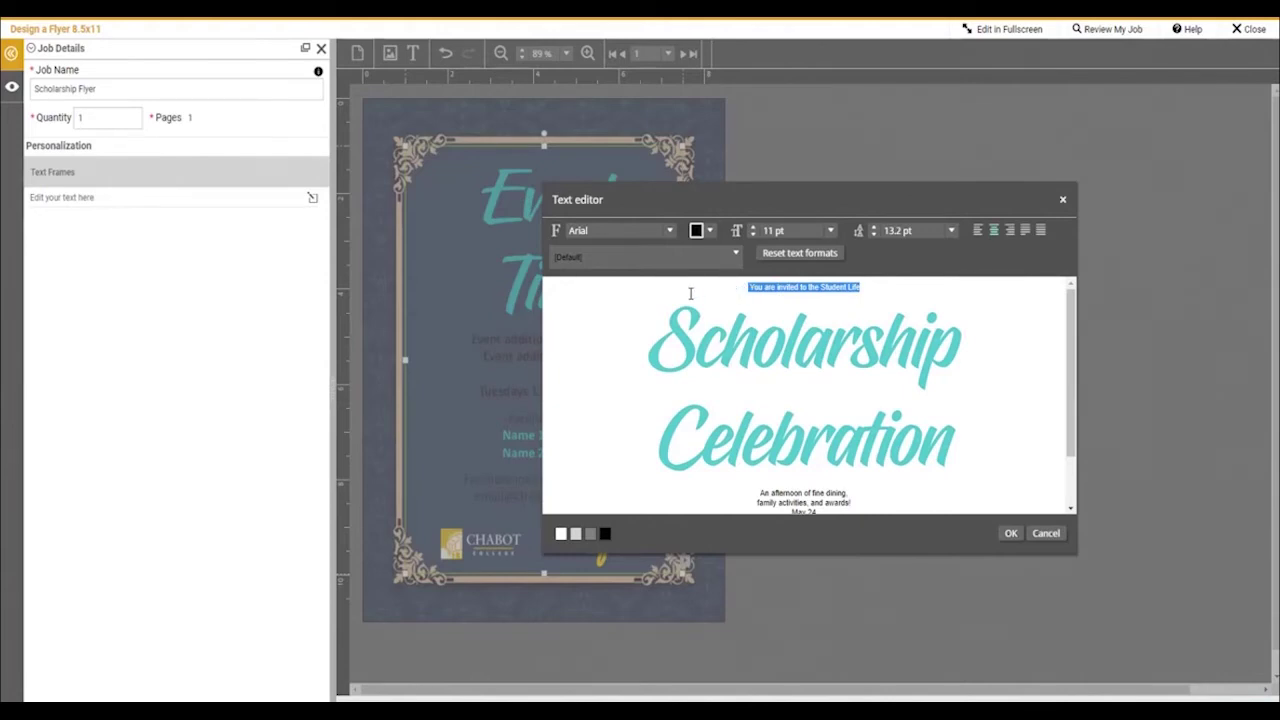
pyautogui.click(829, 231)
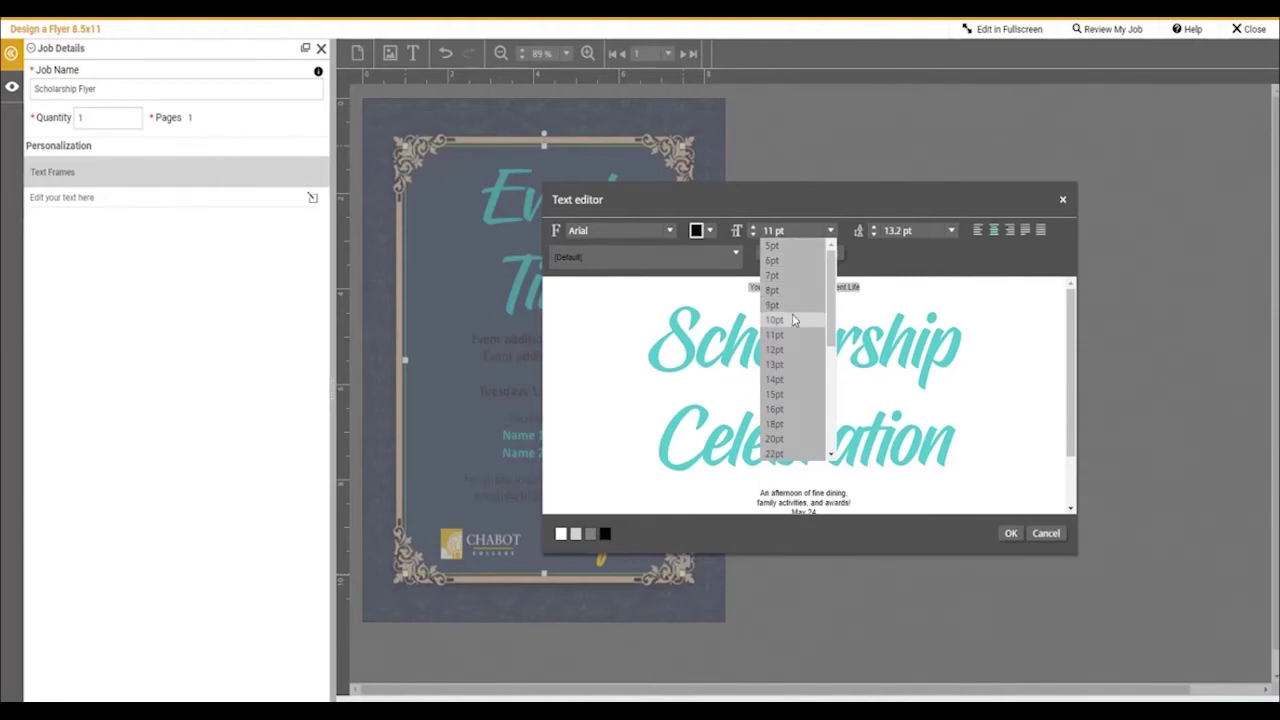
pyautogui.click(776, 409)
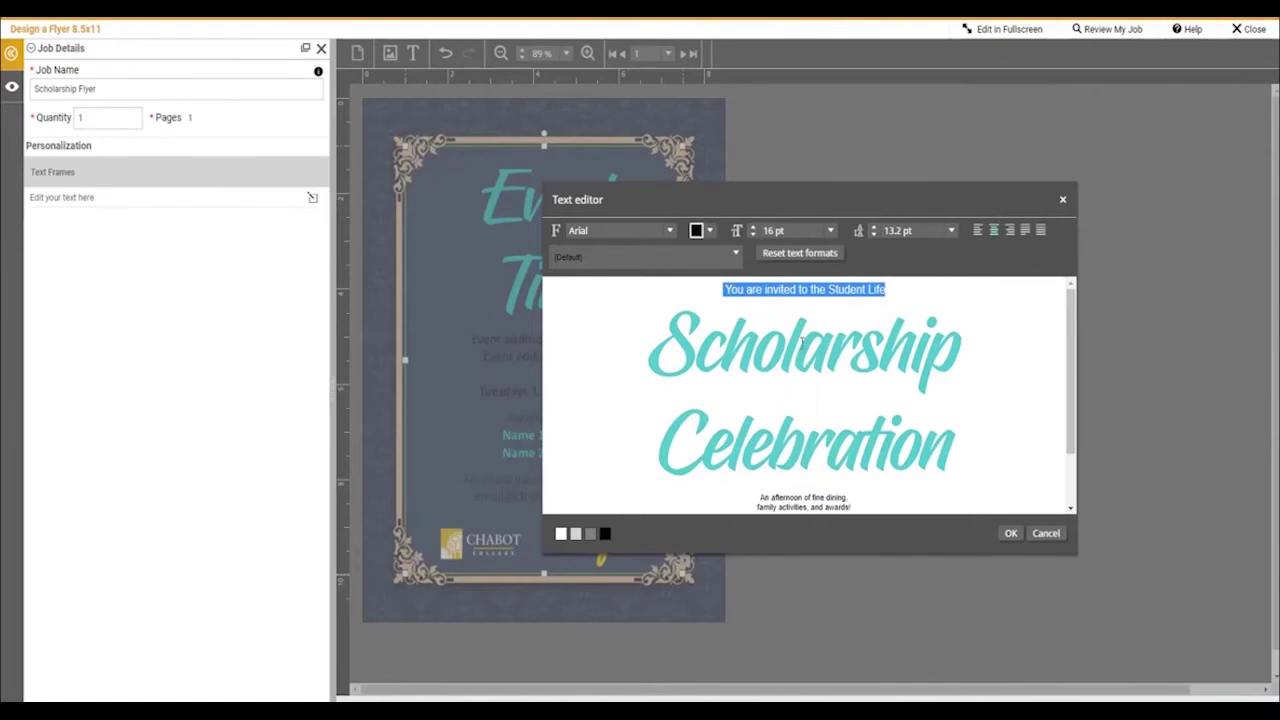
pyautogui.click(831, 232)
pyautogui.click(801, 425)
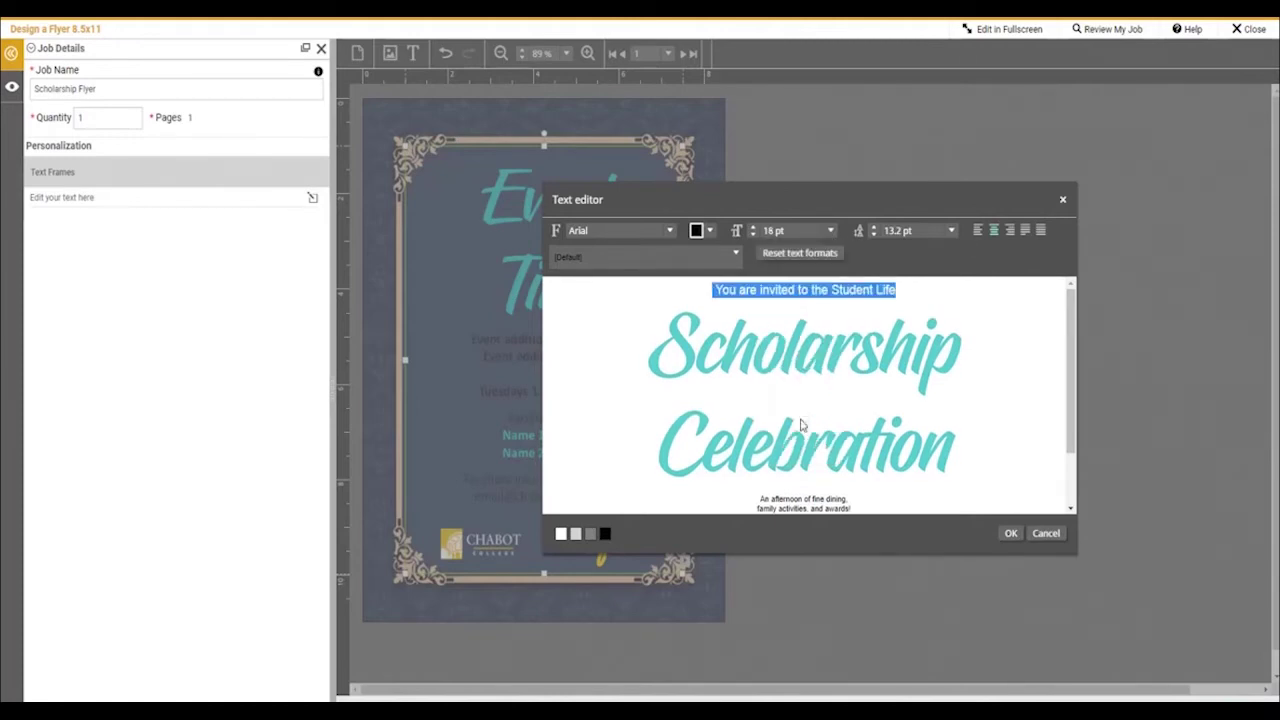
# Enlarge the first two detail lines by five font-size steps
pyautogui.scroll(-2, 801, 425)
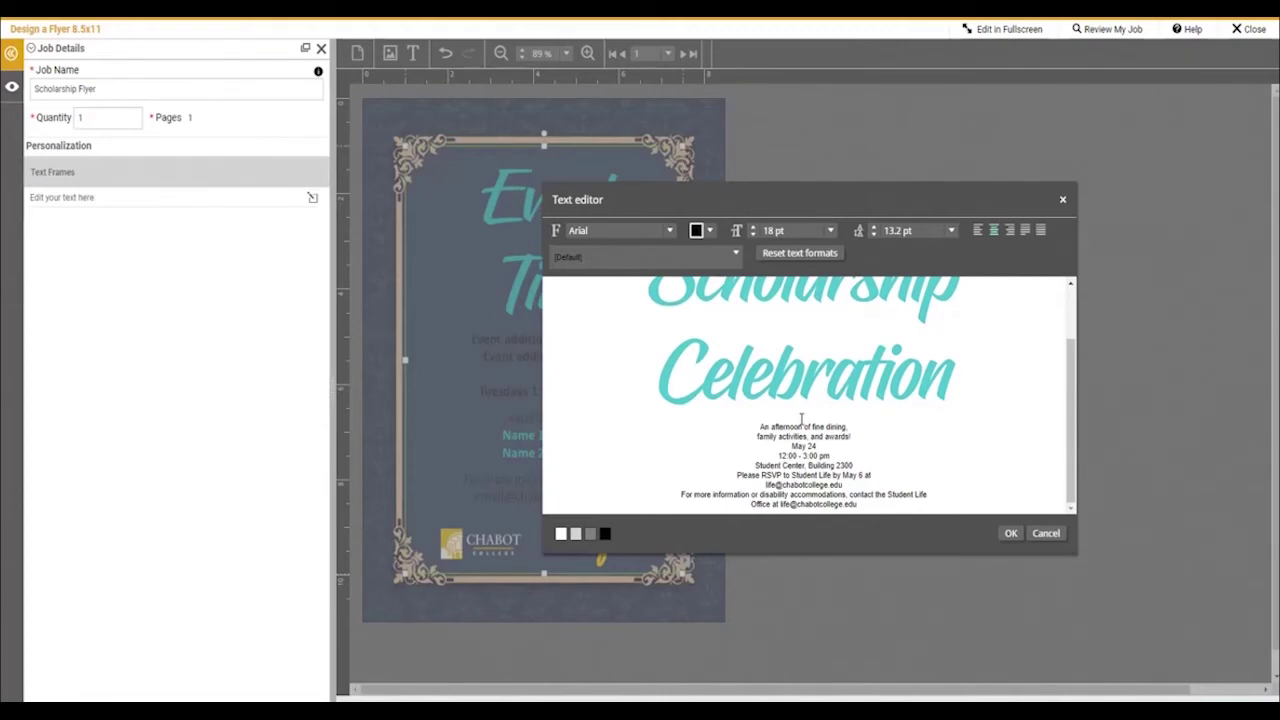
pyautogui.click(759, 426)
pyautogui.moveTo(759, 426); pyautogui.dragTo(857, 436)
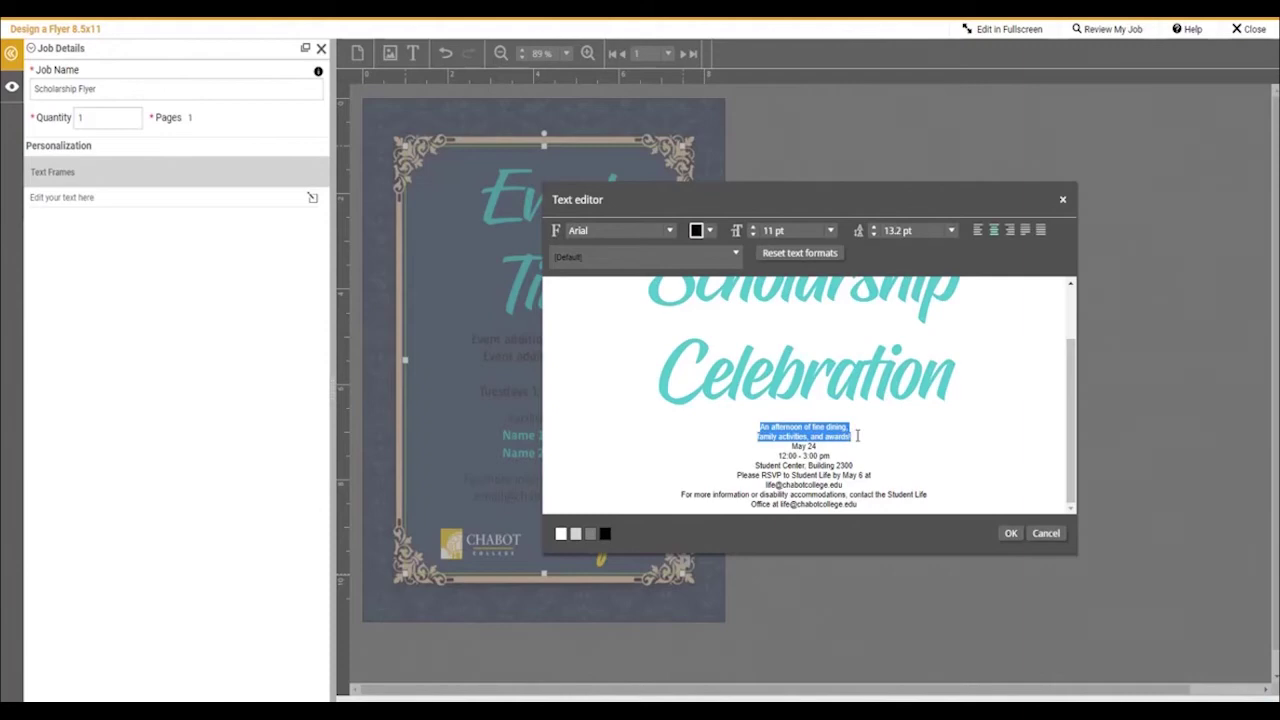
pyautogui.click(756, 229)
pyautogui.click(756, 229)
pyautogui.click(756, 229)
pyautogui.click(756, 229)
pyautogui.click(756, 229)
pyautogui.click(756, 229)
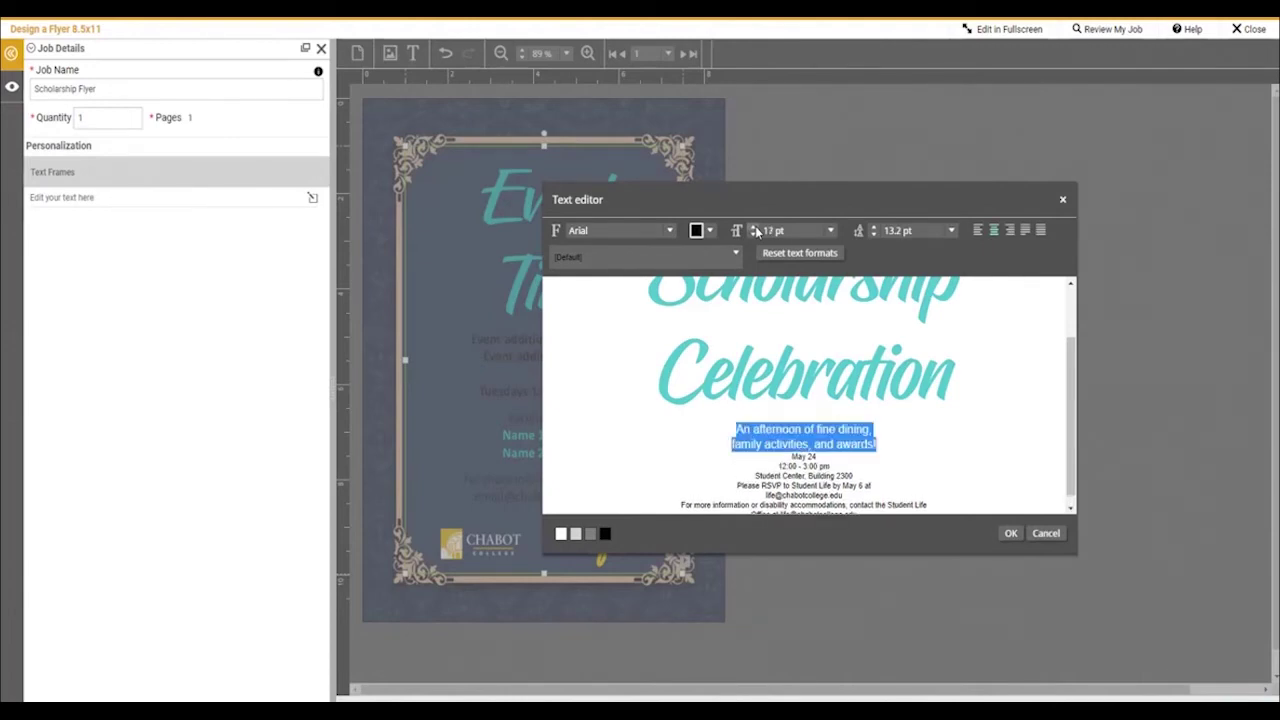
pyautogui.click(756, 229)
pyautogui.click(756, 229)
pyautogui.click(756, 229)
pyautogui.click(756, 229)
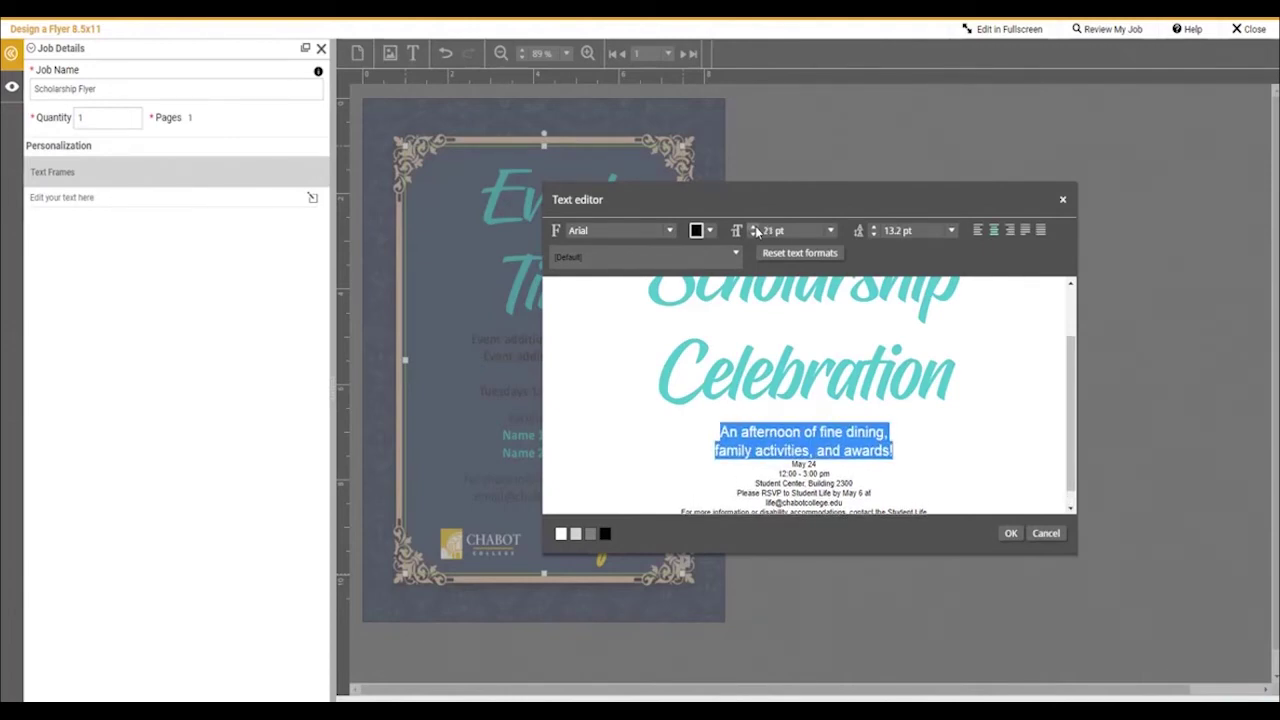
pyautogui.click(793, 458)
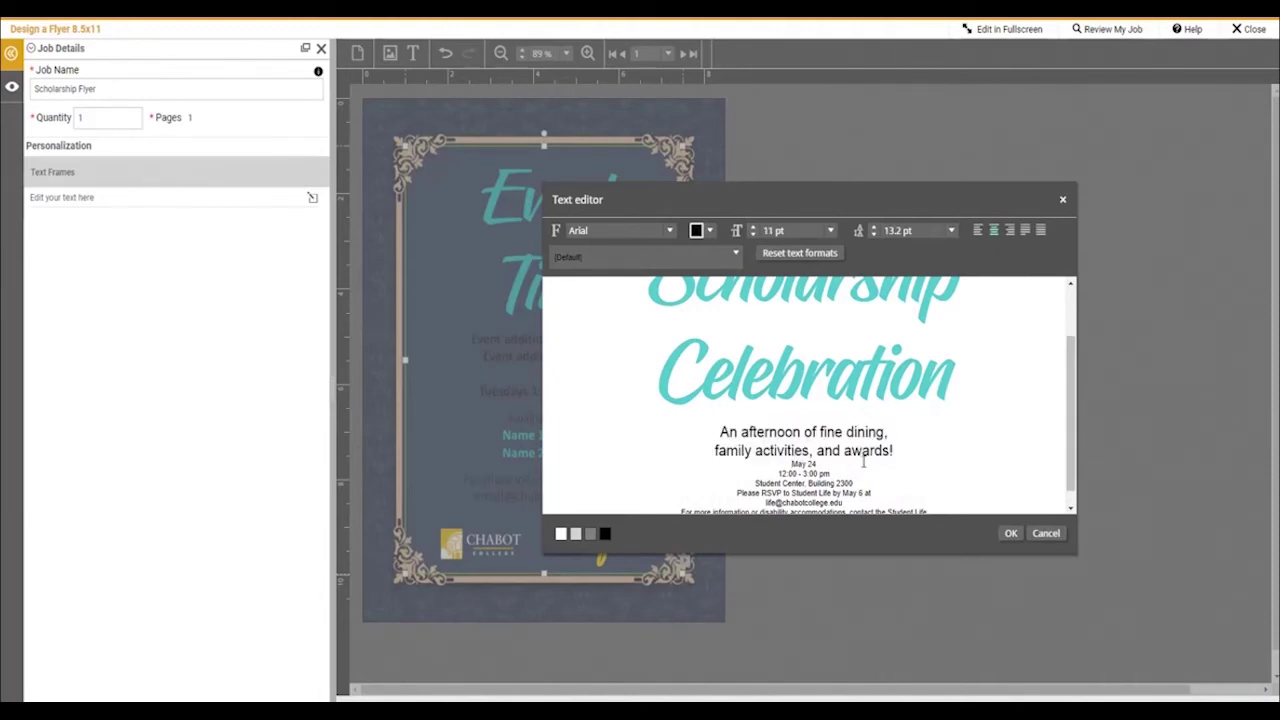
# Insert a blank line above May 24 and two blank lines above the RSVP line
pyautogui.press('Return')
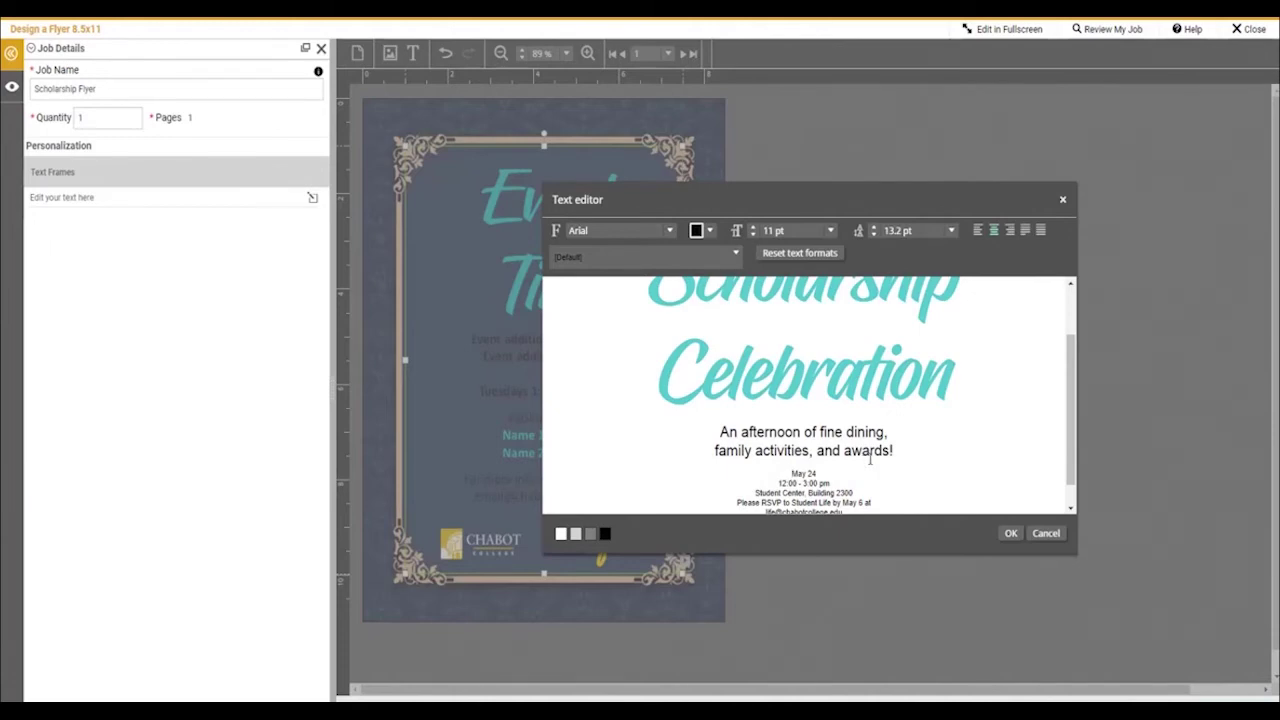
pyautogui.scroll(-1, 868, 460)
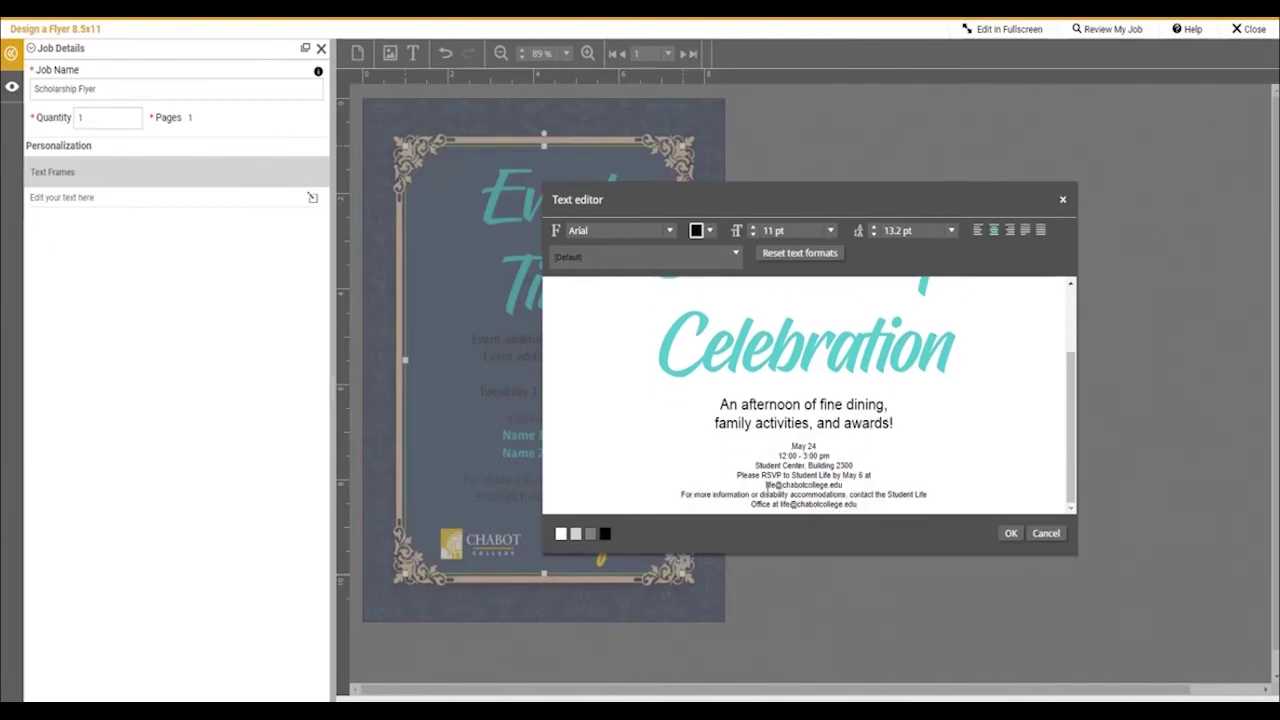
pyautogui.click(737, 475)
pyautogui.press('Return')
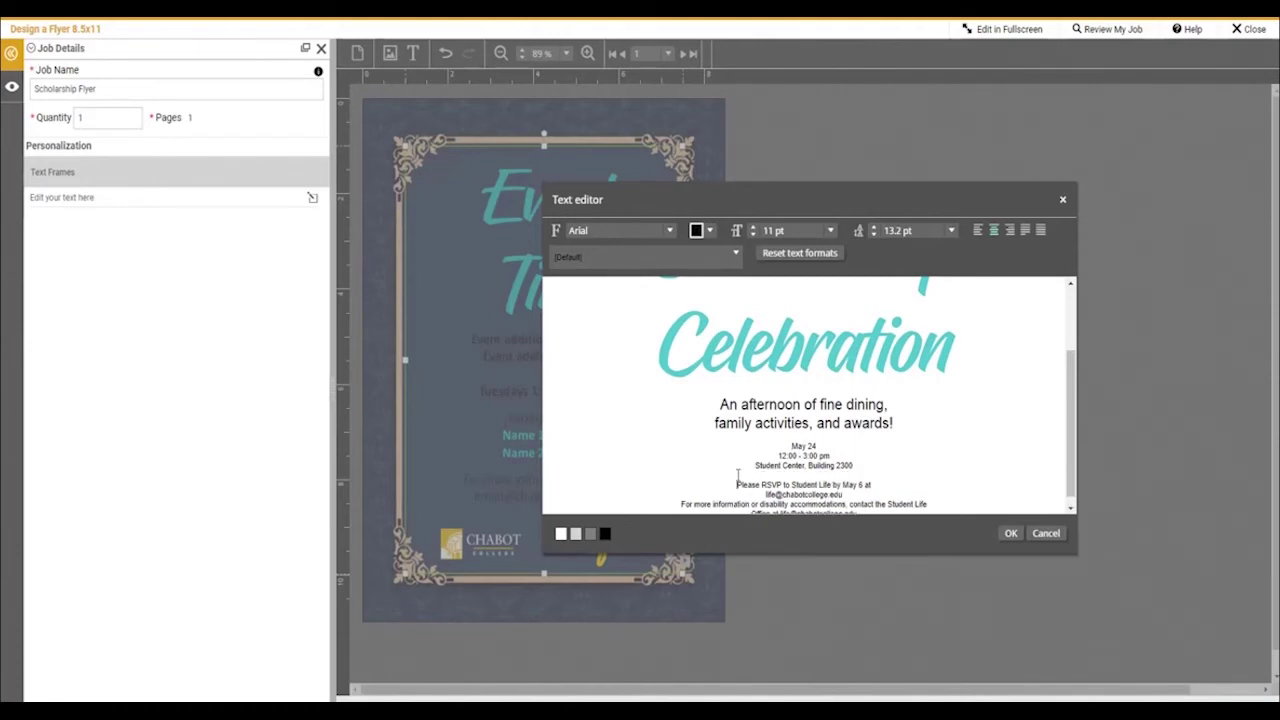
pyautogui.press('Return')
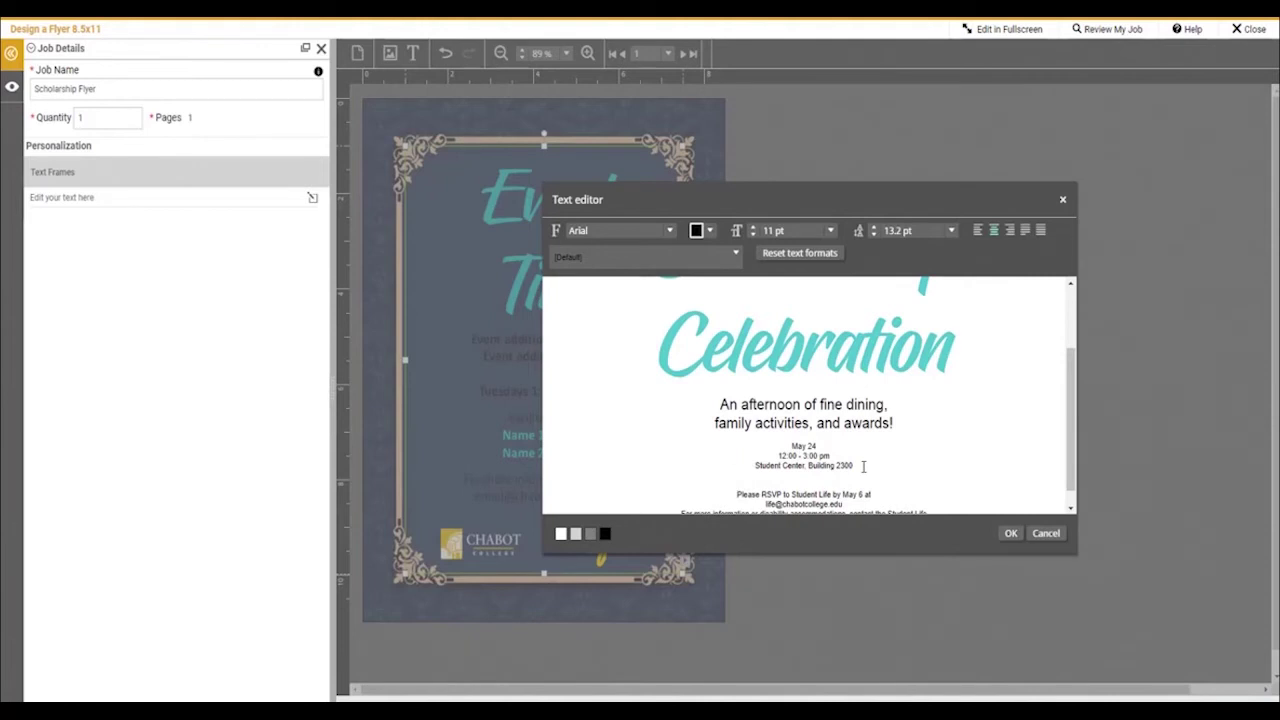
# Set the date, time and location lines to the Hughs font at 22 pt
pyautogui.moveTo(863, 466); pyautogui.dragTo(757, 446)
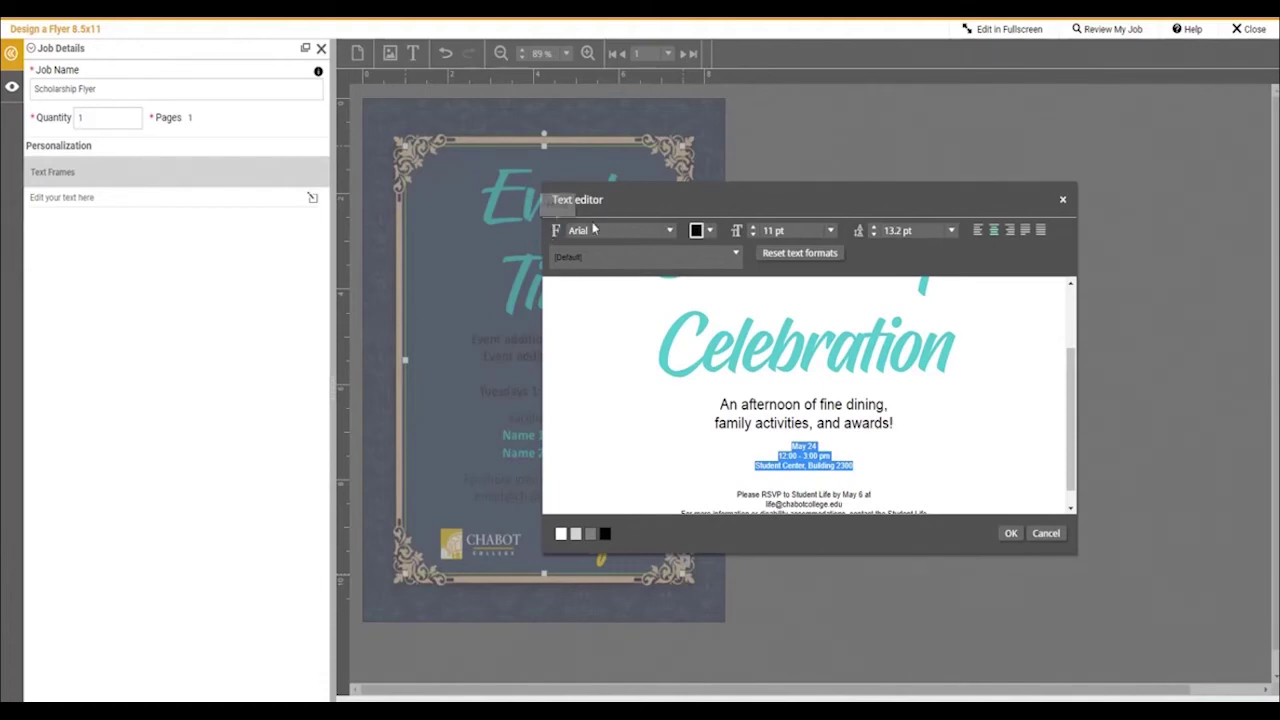
pyautogui.click(670, 232)
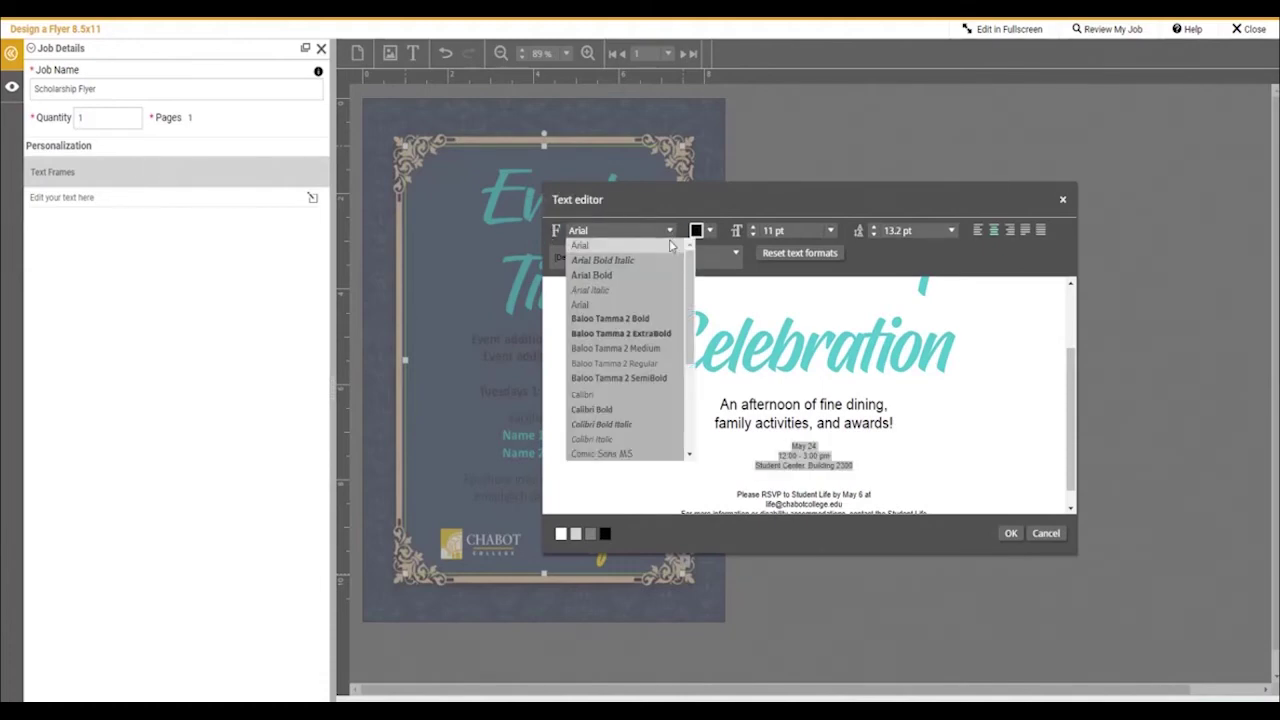
pyautogui.scroll(-5, 655, 313)
pyautogui.click(613, 337)
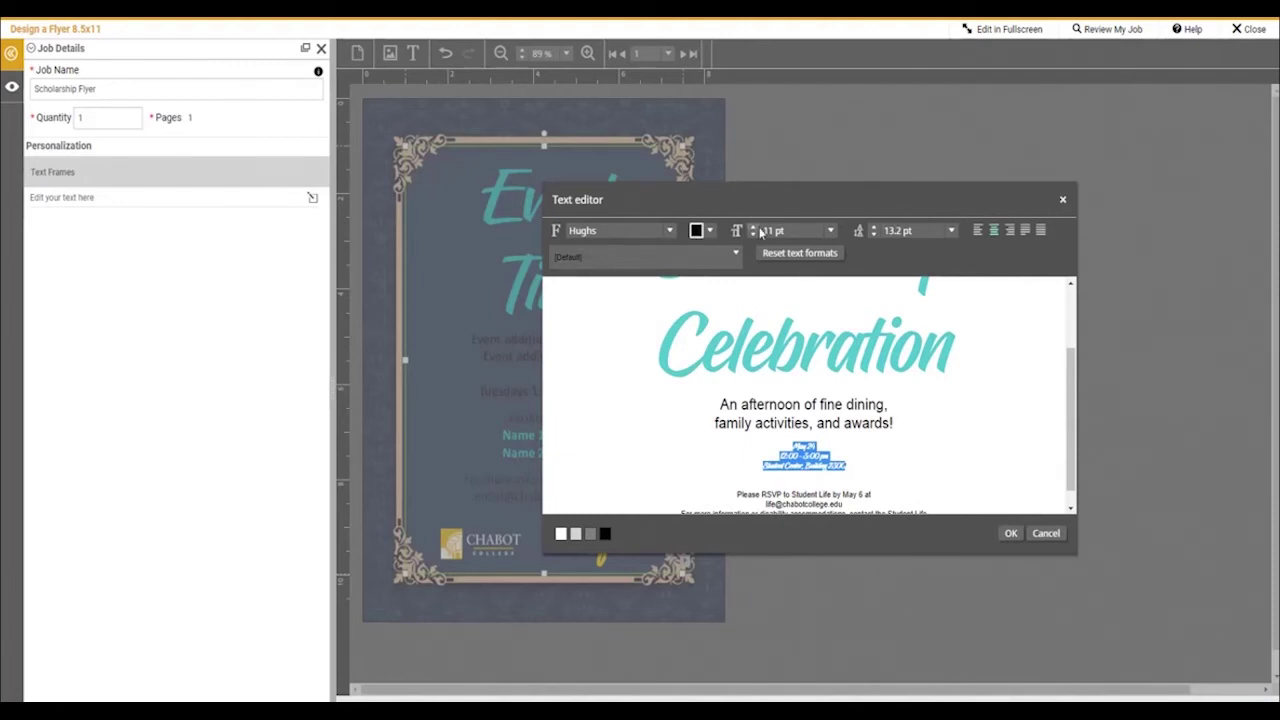
pyautogui.click(831, 233)
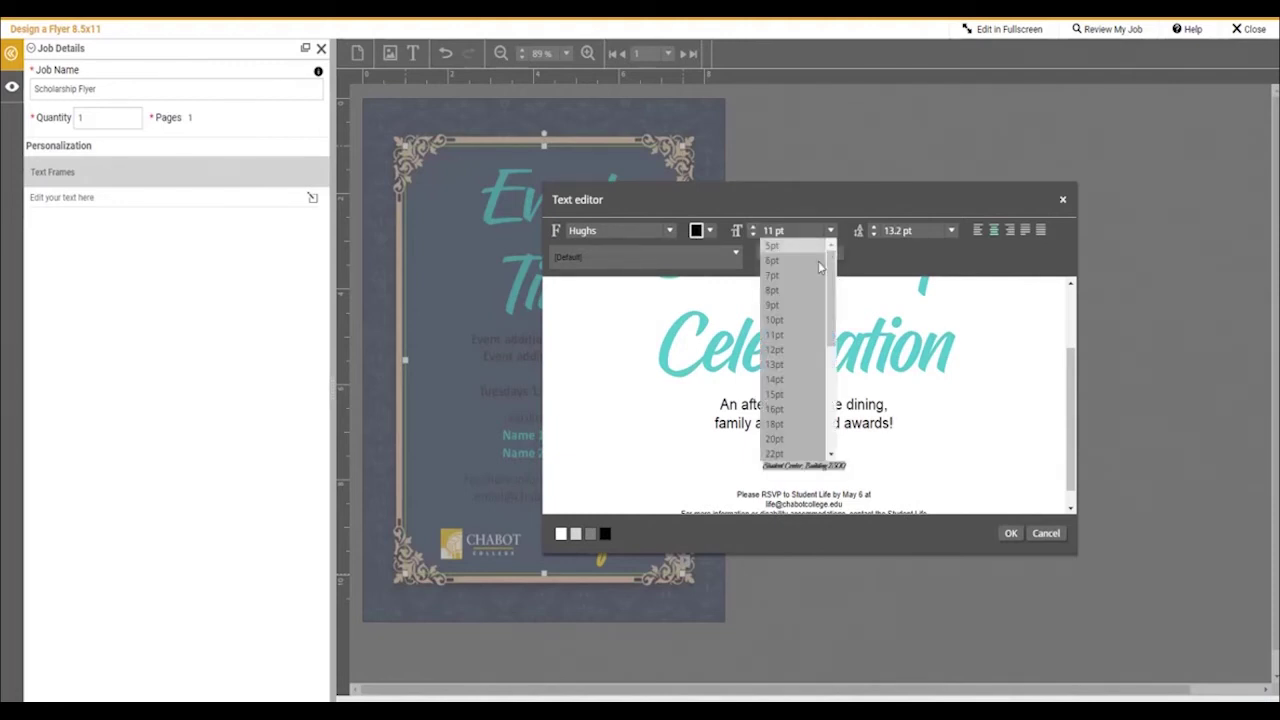
pyautogui.click(776, 454)
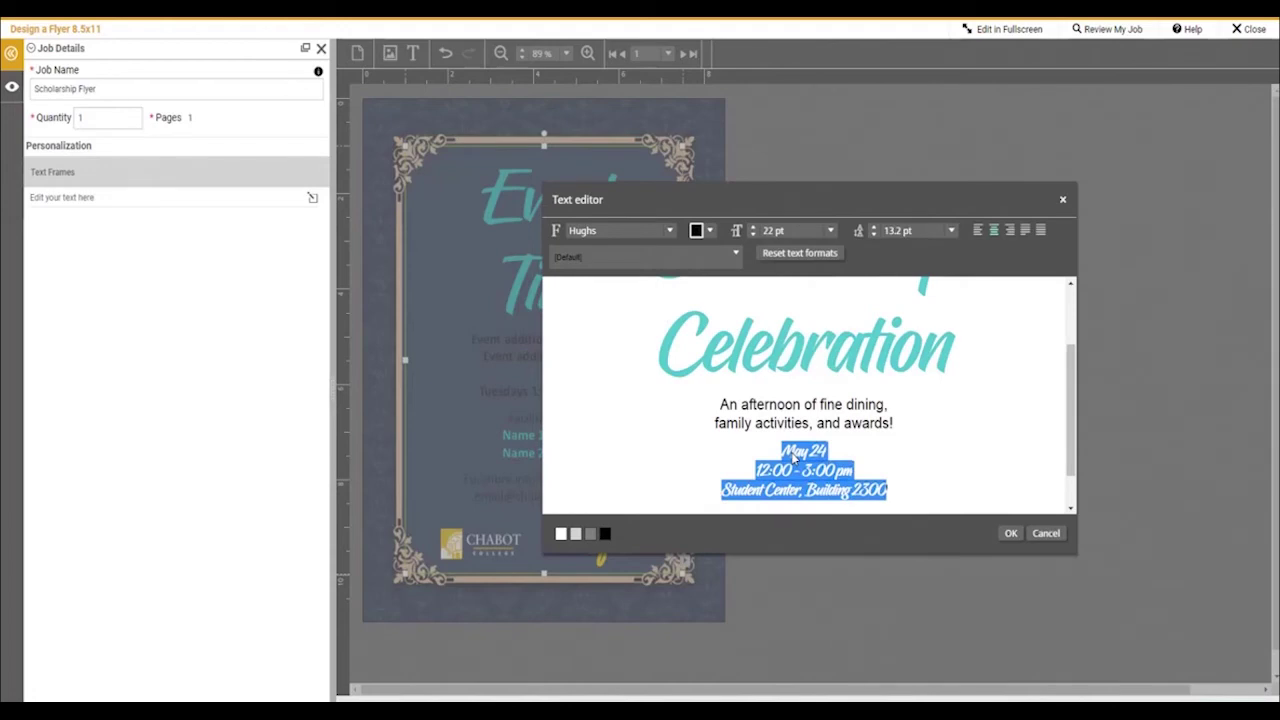
# Add a blank line after the RSVP contact line to split the small-print paragraphs
pyautogui.scroll(-1, 776, 447)
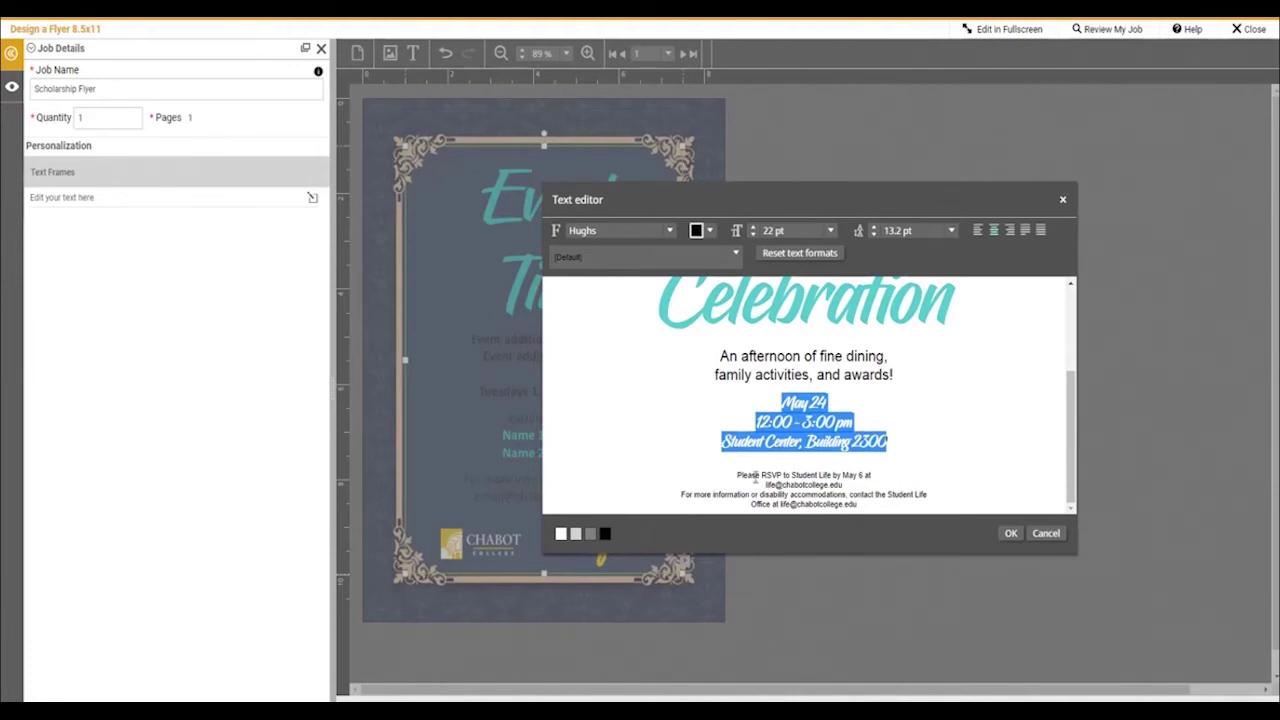
pyautogui.click(768, 478)
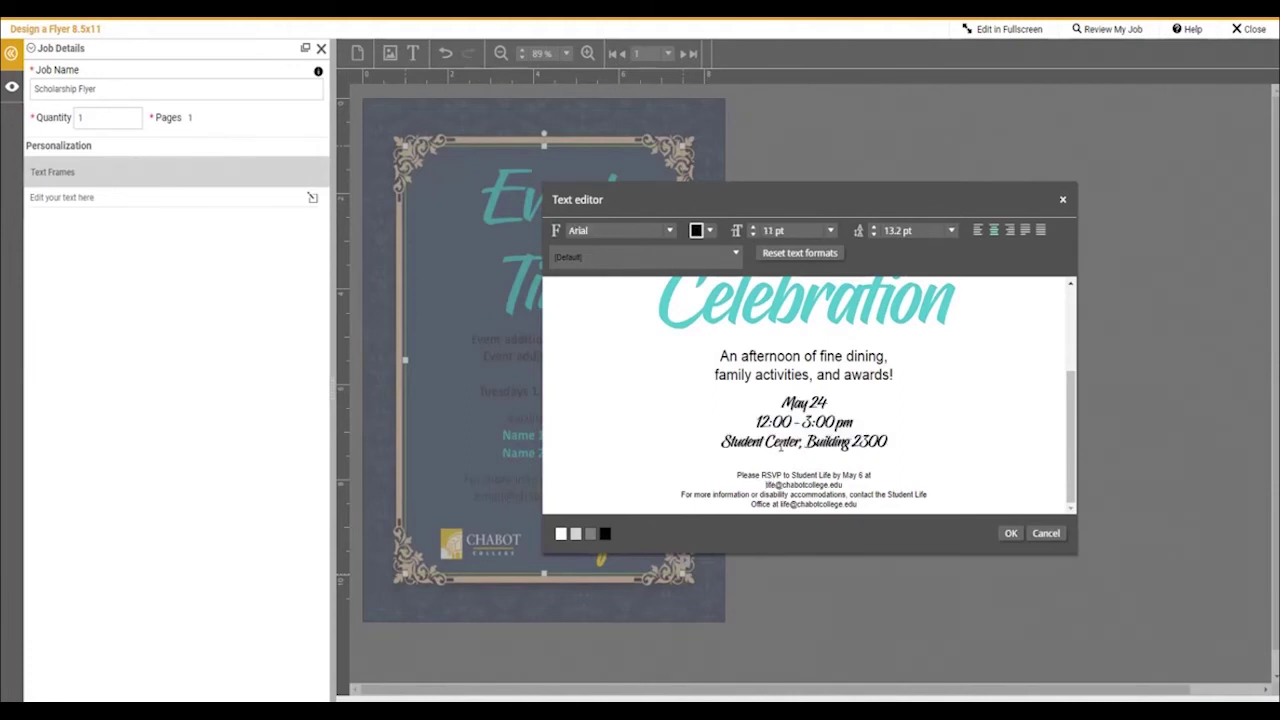
pyautogui.click(860, 486)
pyautogui.press('Return')
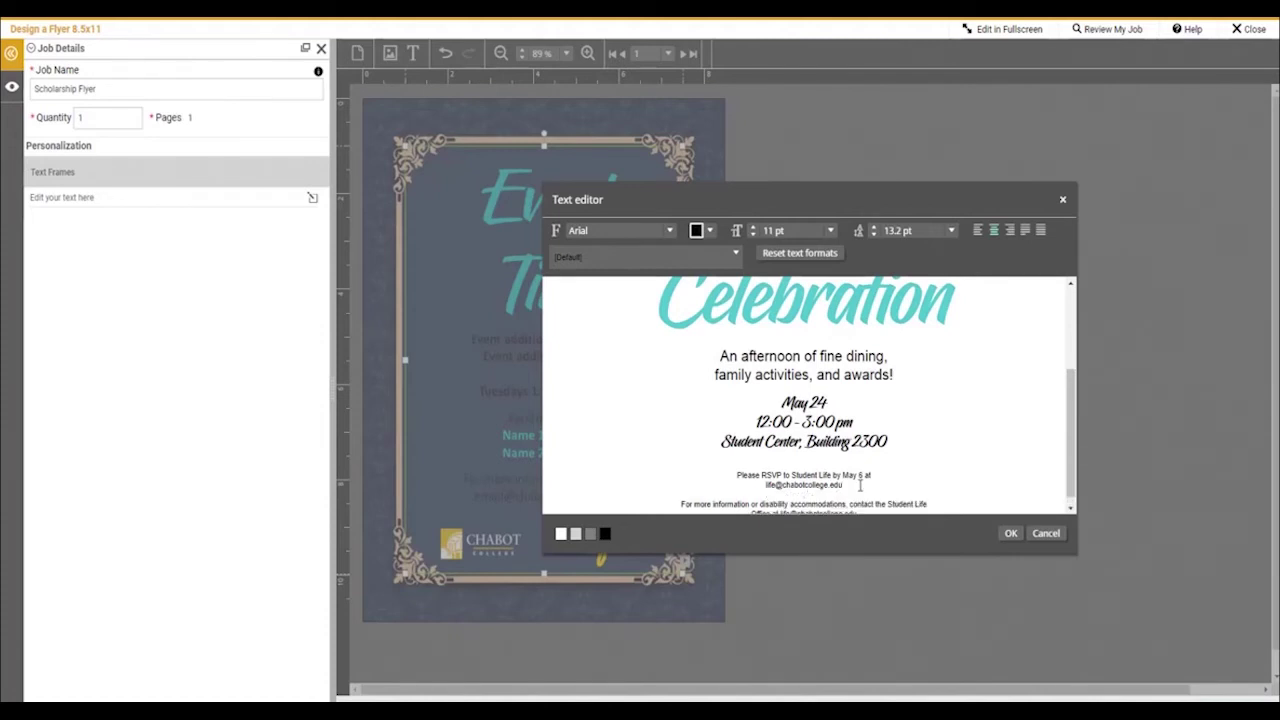
pyautogui.scroll(-1, 860, 486)
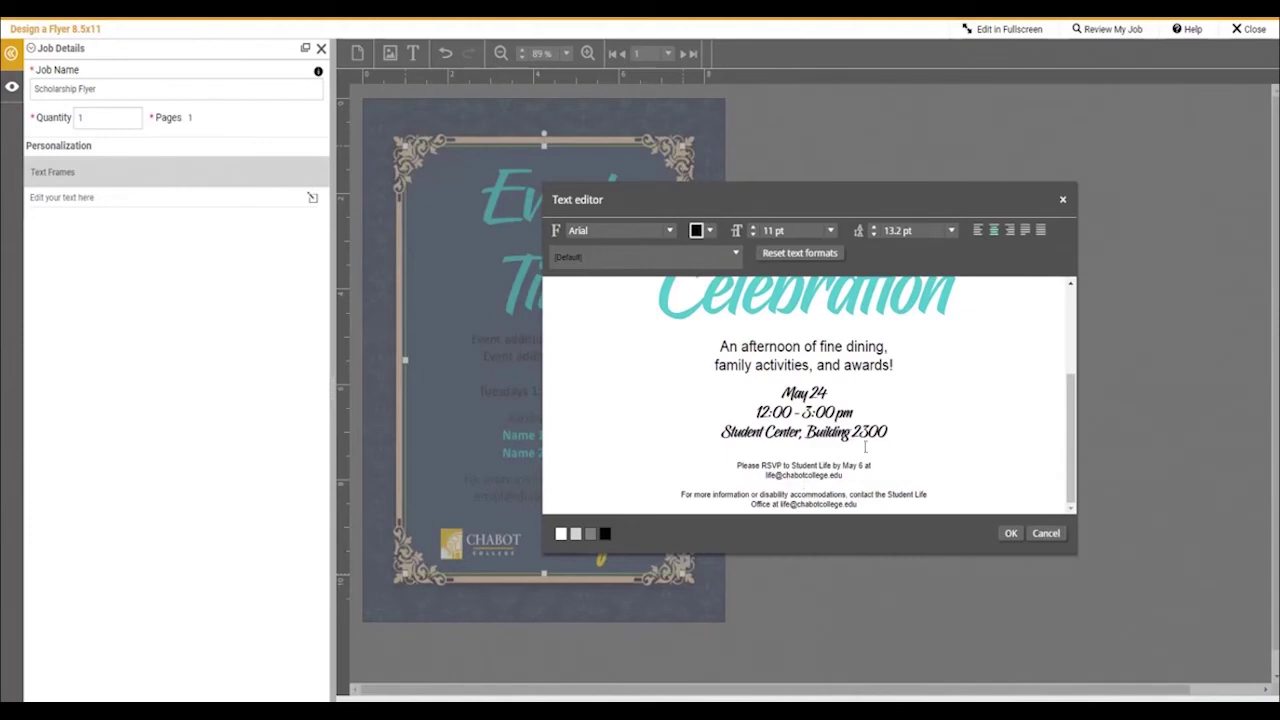
# Color the date, time and location lines yellow (R=242 G=204 B=13)
pyautogui.moveTo(886, 432); pyautogui.dragTo(776, 397)
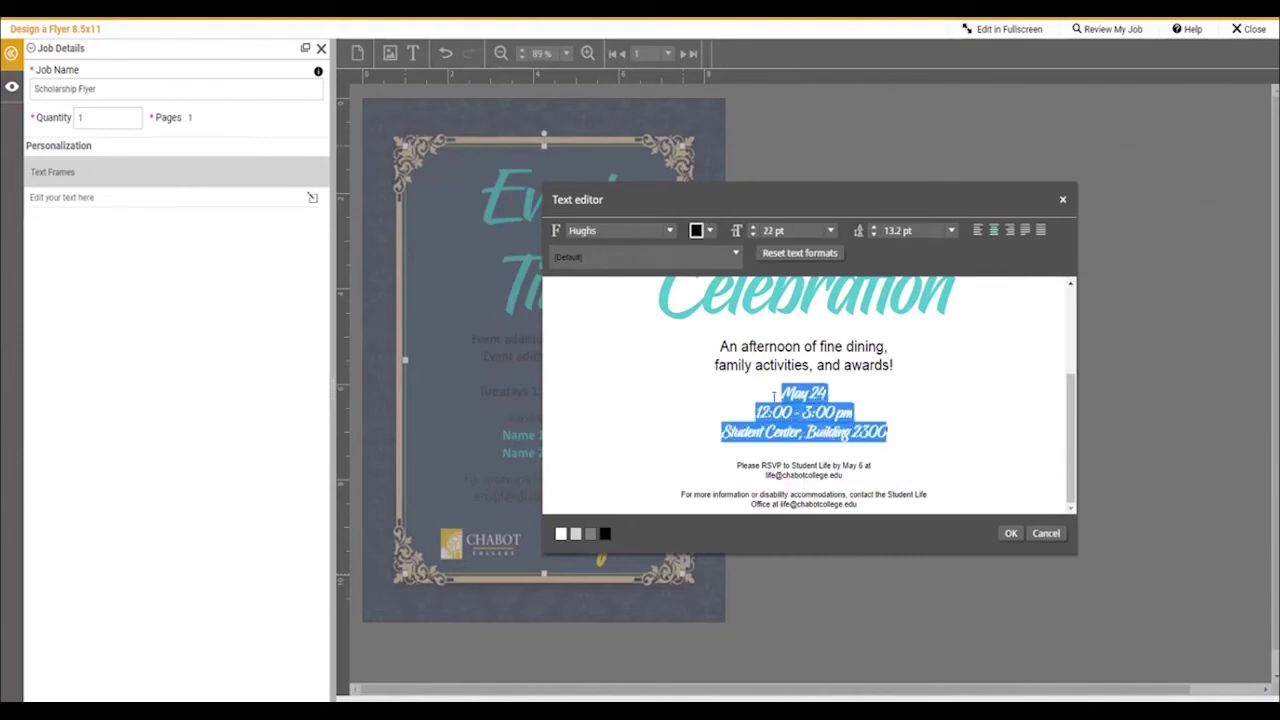
pyautogui.click(711, 233)
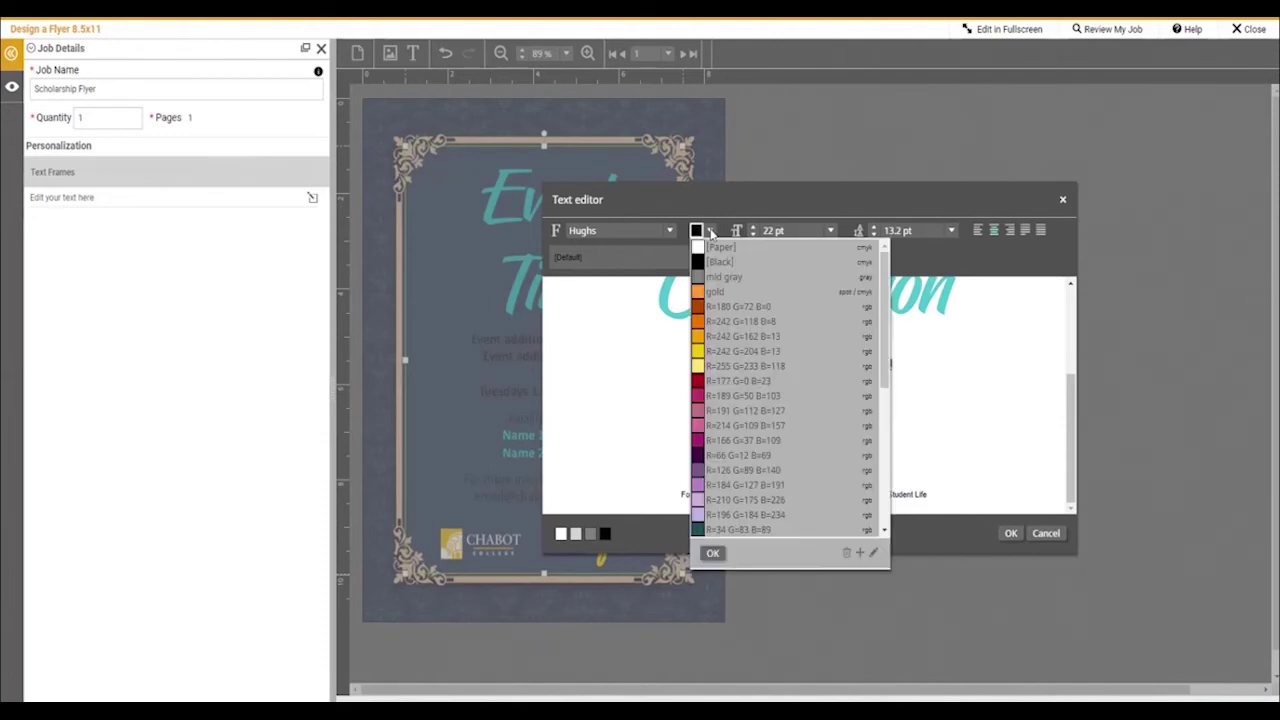
pyautogui.click(718, 350)
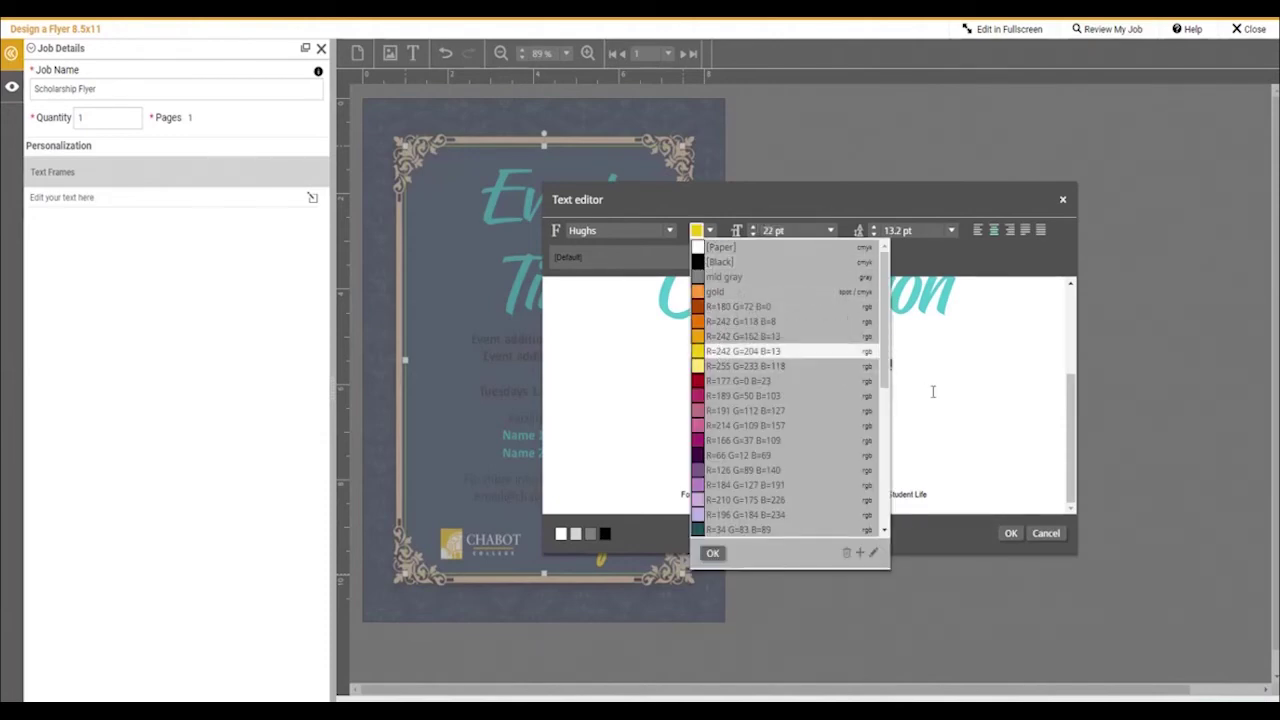
pyautogui.click(712, 553)
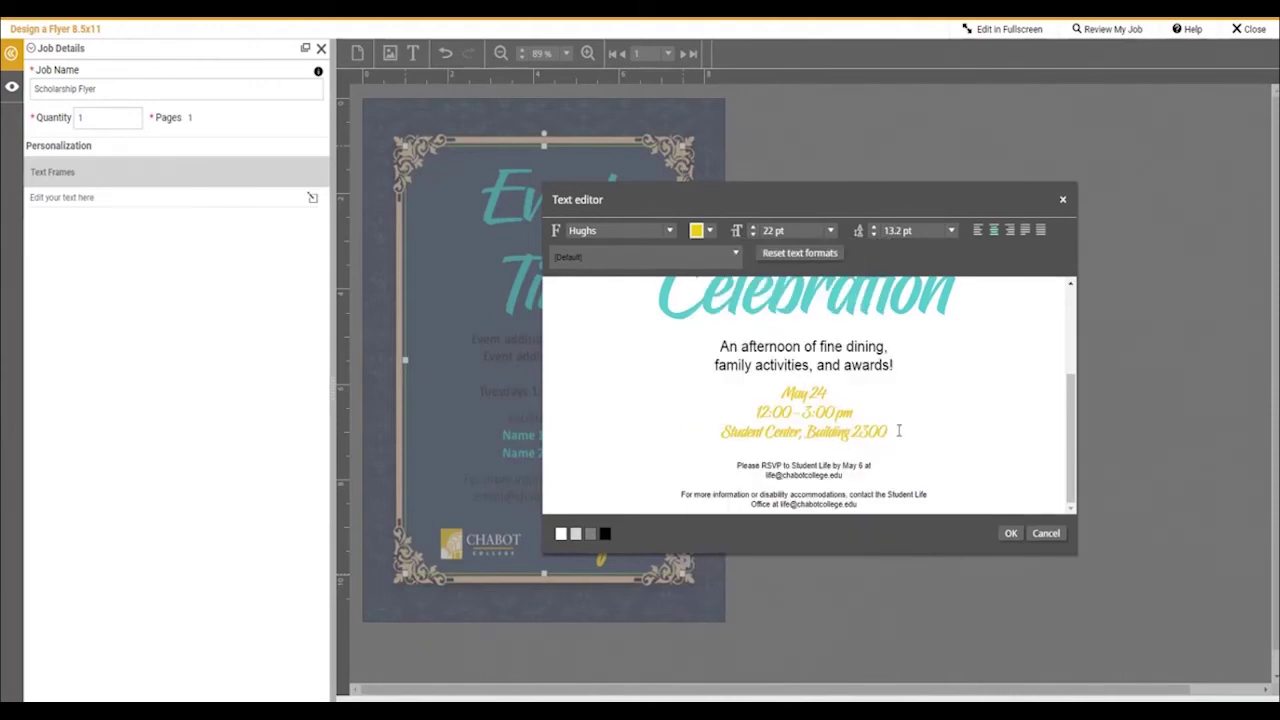
# Enlarge the date, time and location lines to 35 pt
pyautogui.moveTo(898, 430); pyautogui.dragTo(781, 393)
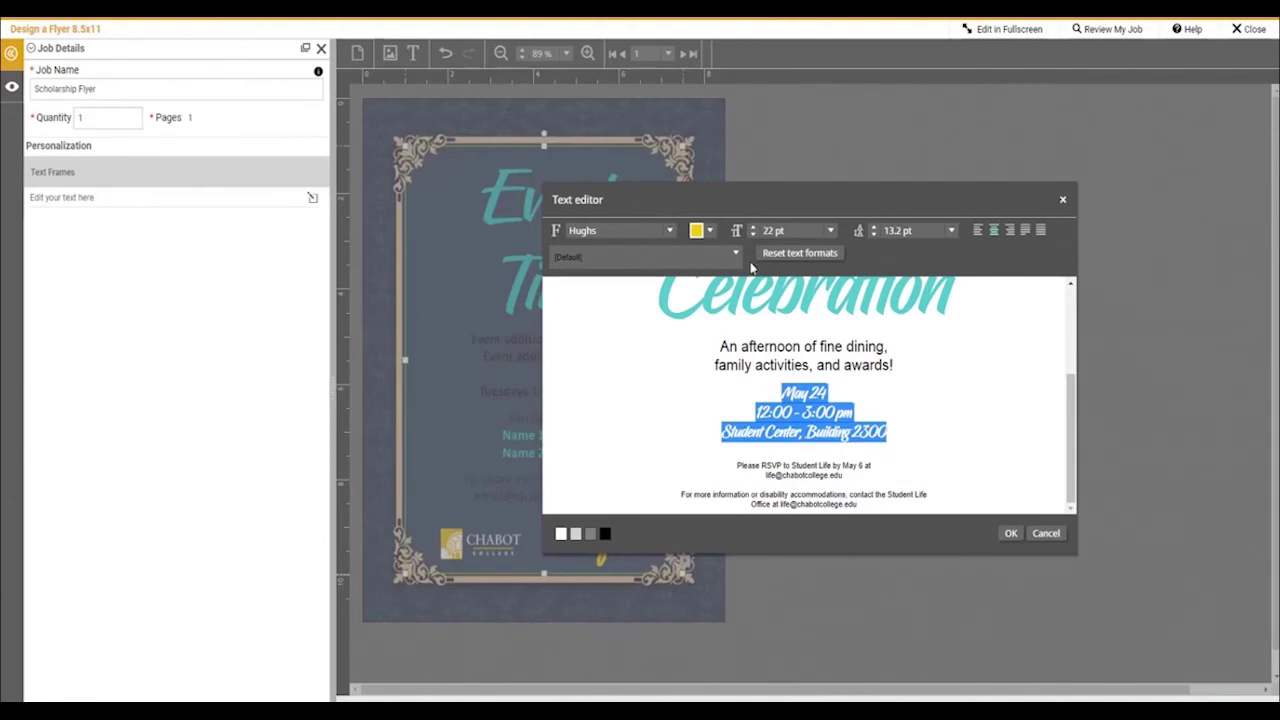
pyautogui.click(752, 226)
pyautogui.click(752, 226)
pyautogui.click(752, 226)
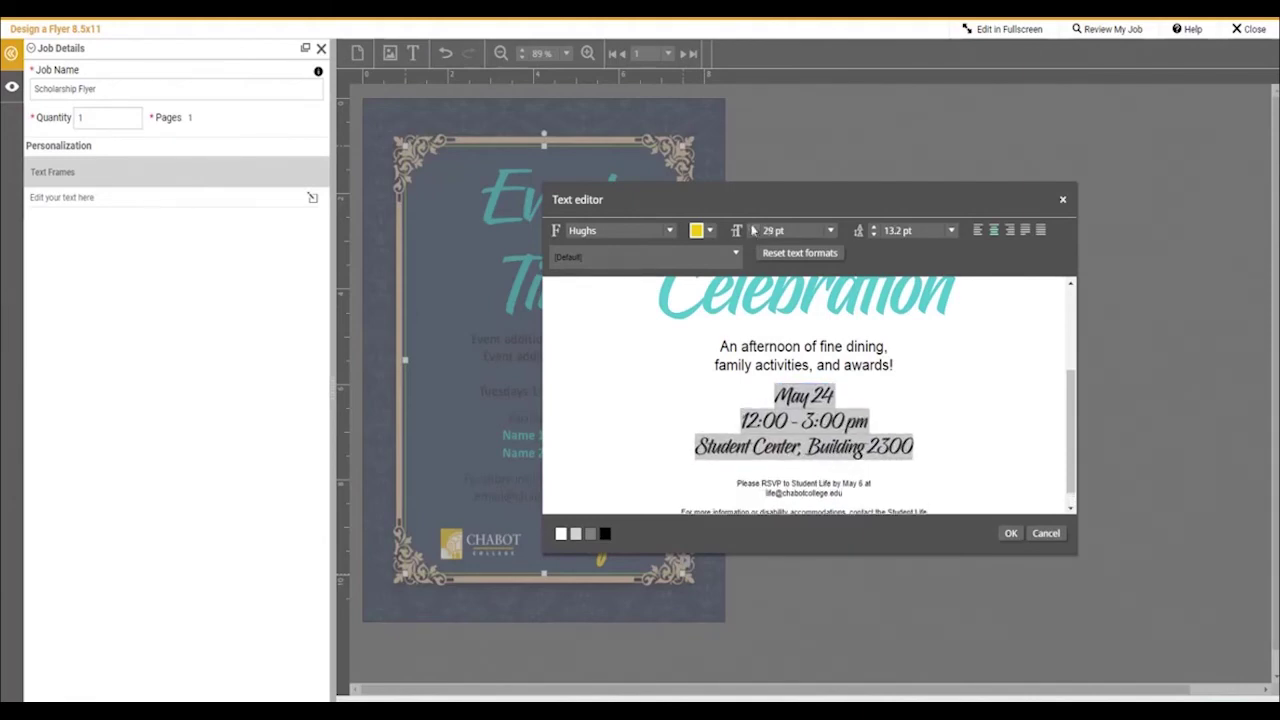
pyautogui.click(752, 226)
pyautogui.click(752, 226)
pyautogui.click(752, 226)
pyautogui.click(944, 451)
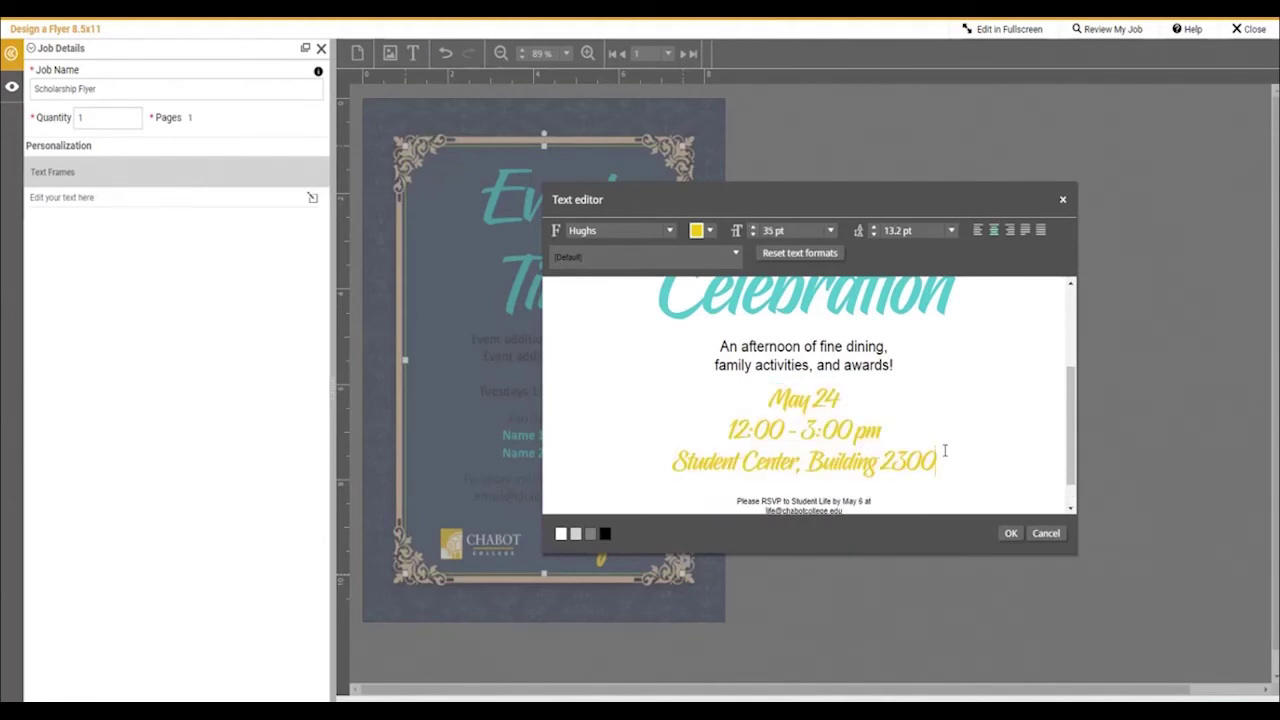
pyautogui.scroll(-1, 944, 451)
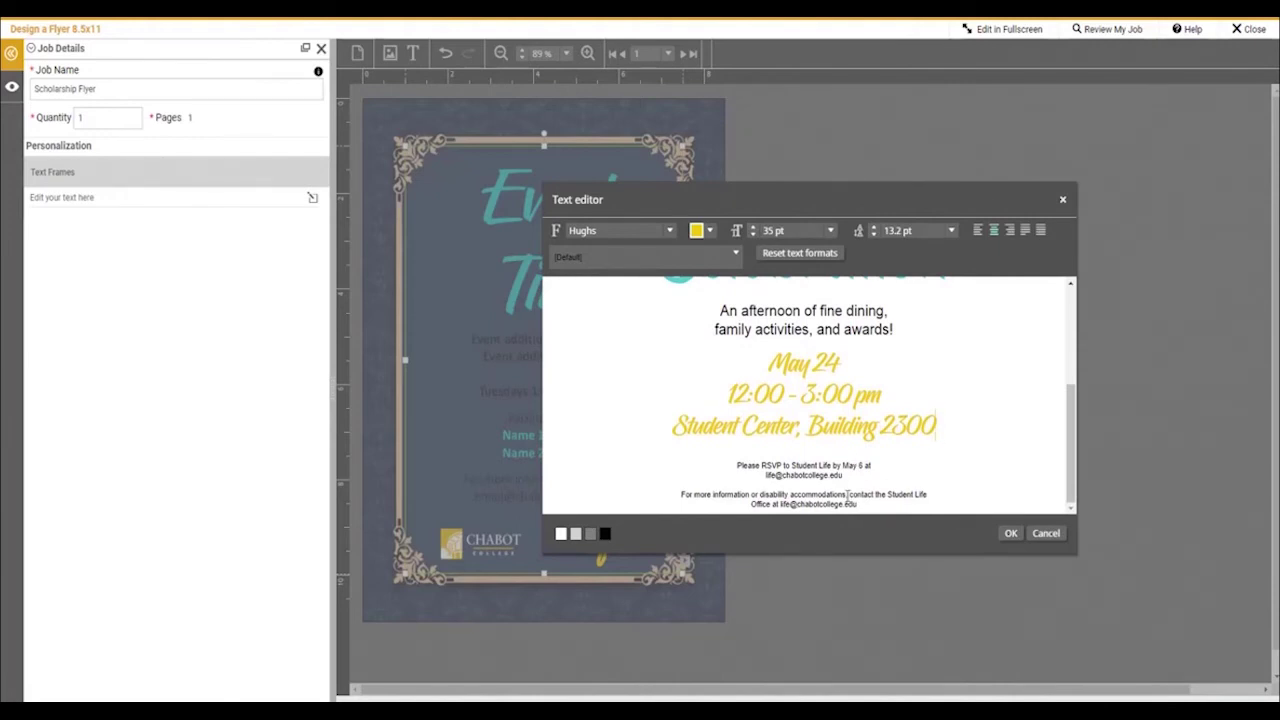
# Set the RSVP and more-information paragraphs to 15 pt
pyautogui.moveTo(866, 514); pyautogui.dragTo(730, 459)
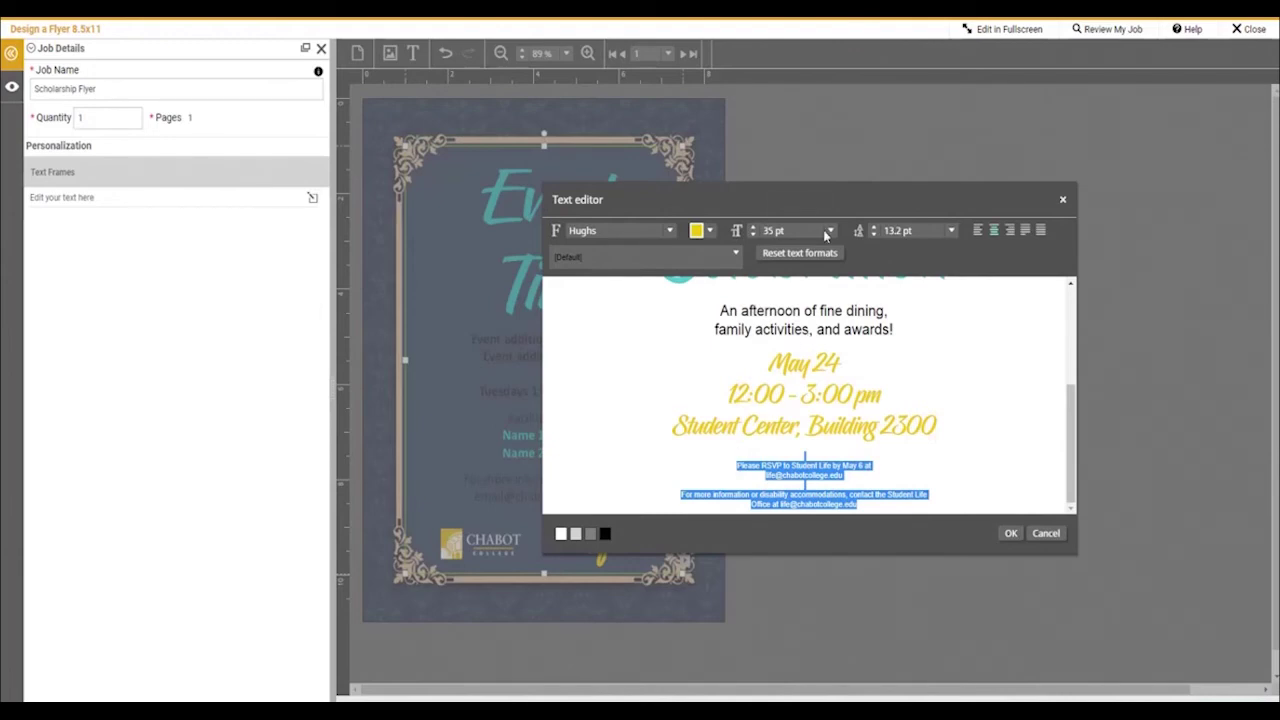
pyautogui.click(753, 228)
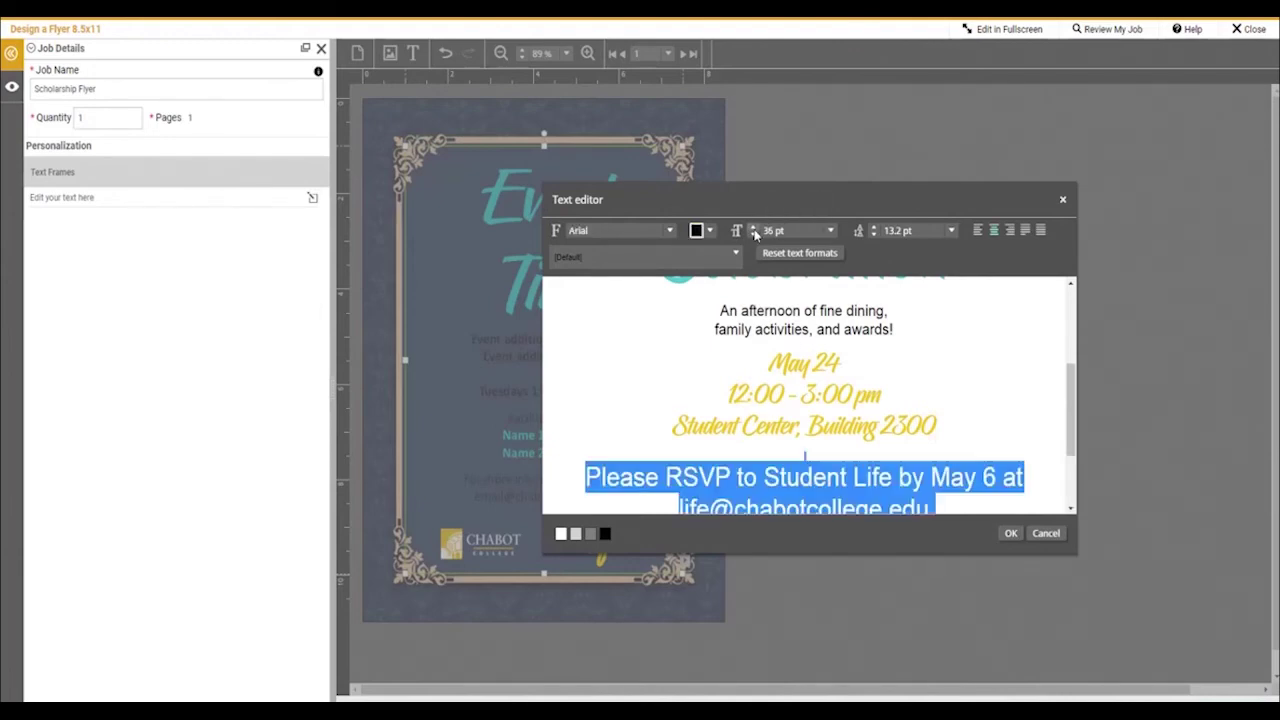
pyautogui.click(753, 235)
pyautogui.click(753, 235)
pyautogui.click(753, 235)
pyautogui.click(753, 235)
pyautogui.click(753, 235)
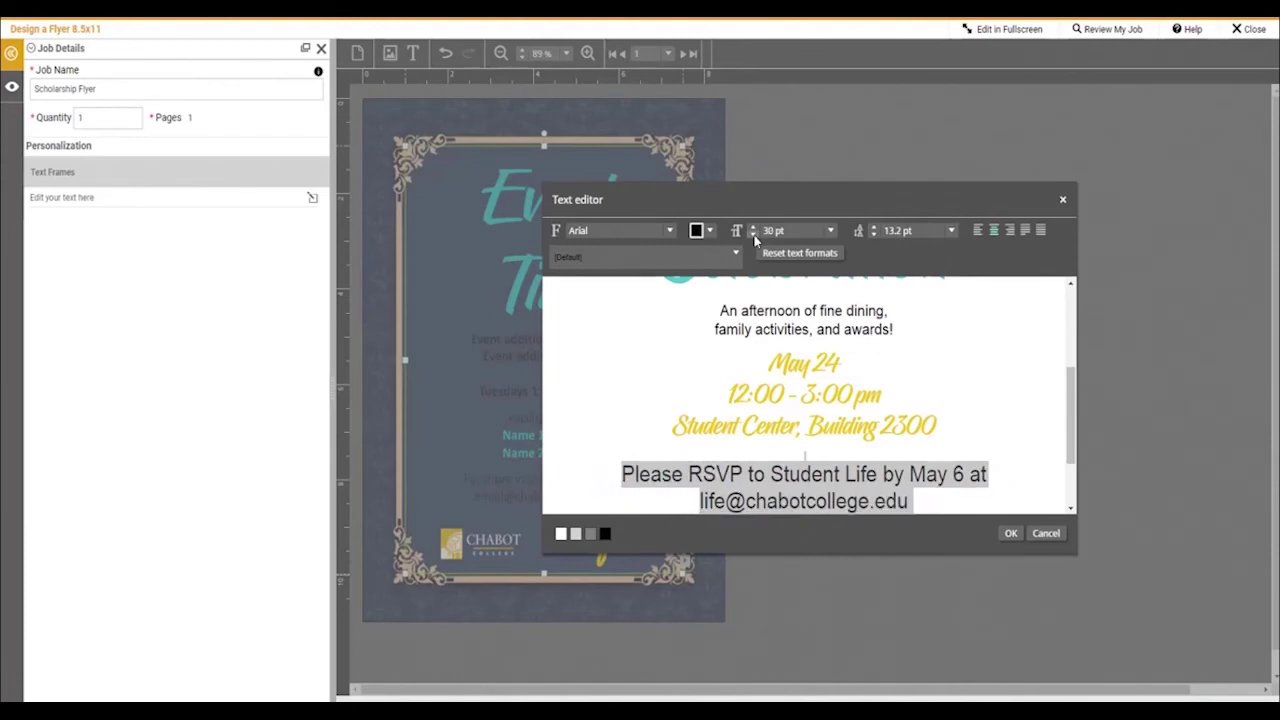
pyautogui.click(753, 235)
pyautogui.click(753, 235)
pyautogui.click(753, 235)
pyautogui.click(753, 235)
pyautogui.click(753, 235)
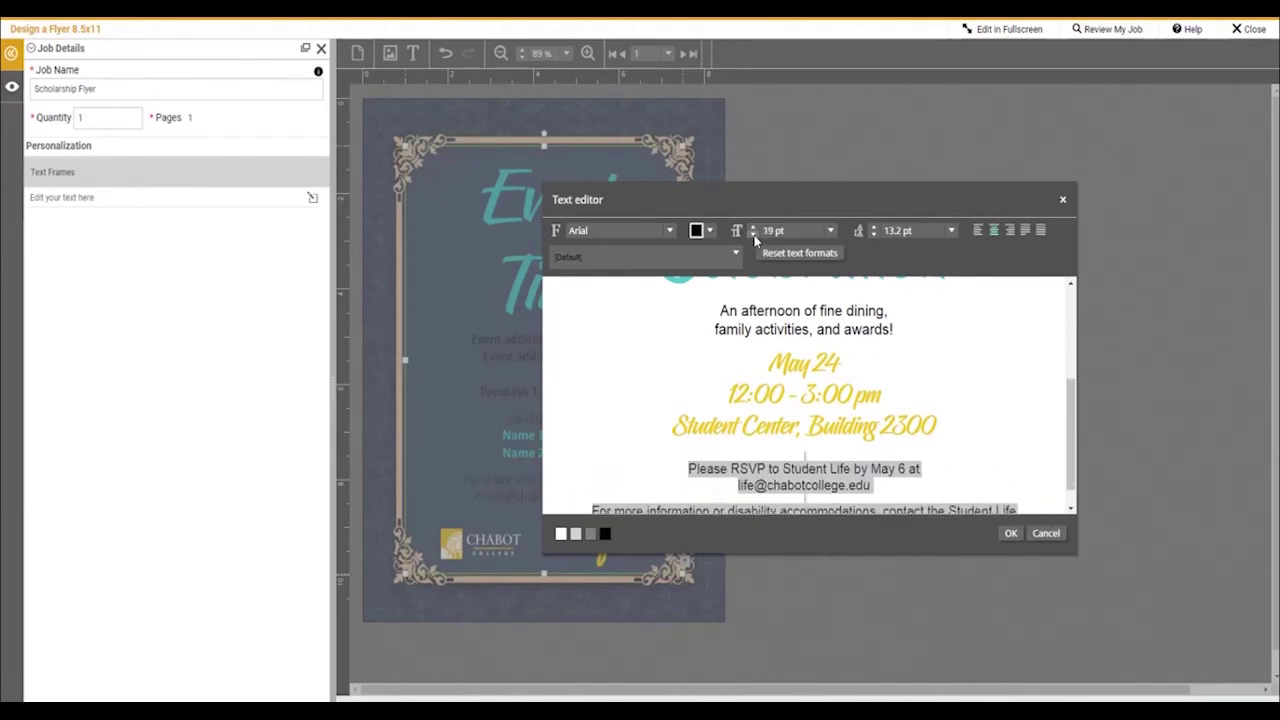
pyautogui.click(753, 235)
pyautogui.click(753, 235)
pyautogui.click(753, 235)
pyautogui.click(753, 235)
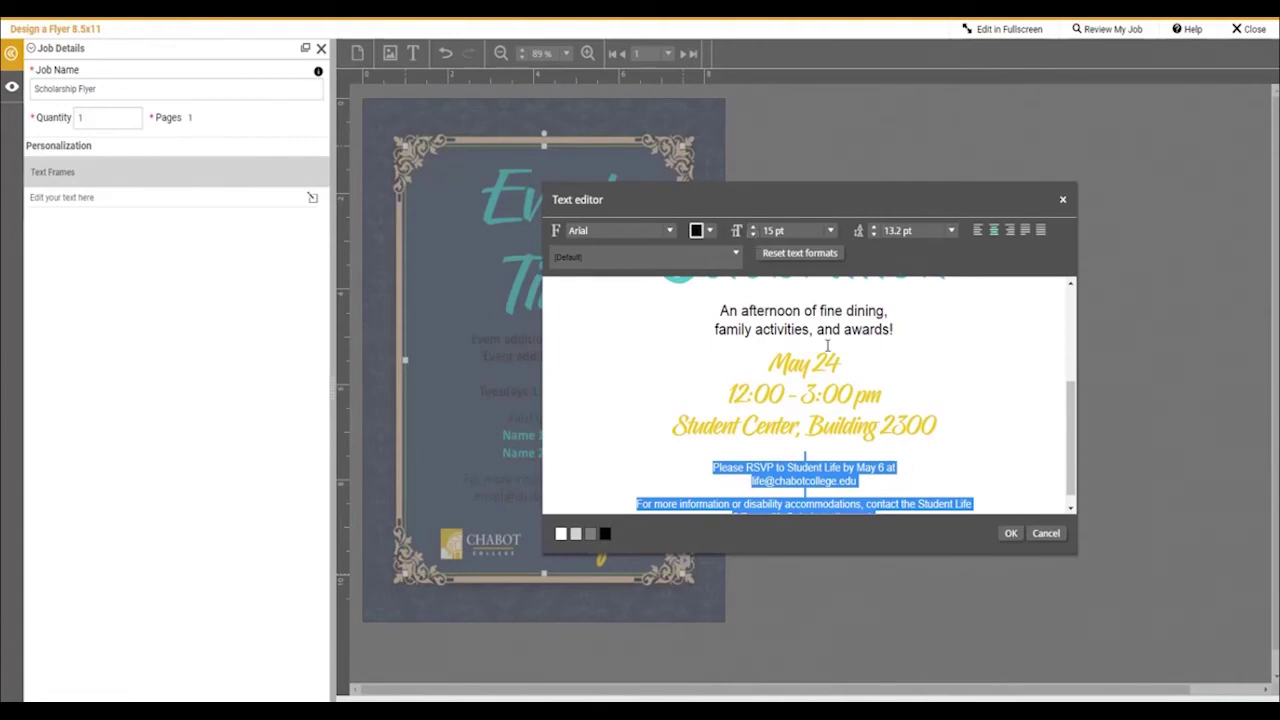
pyautogui.scroll(-1, 887, 449)
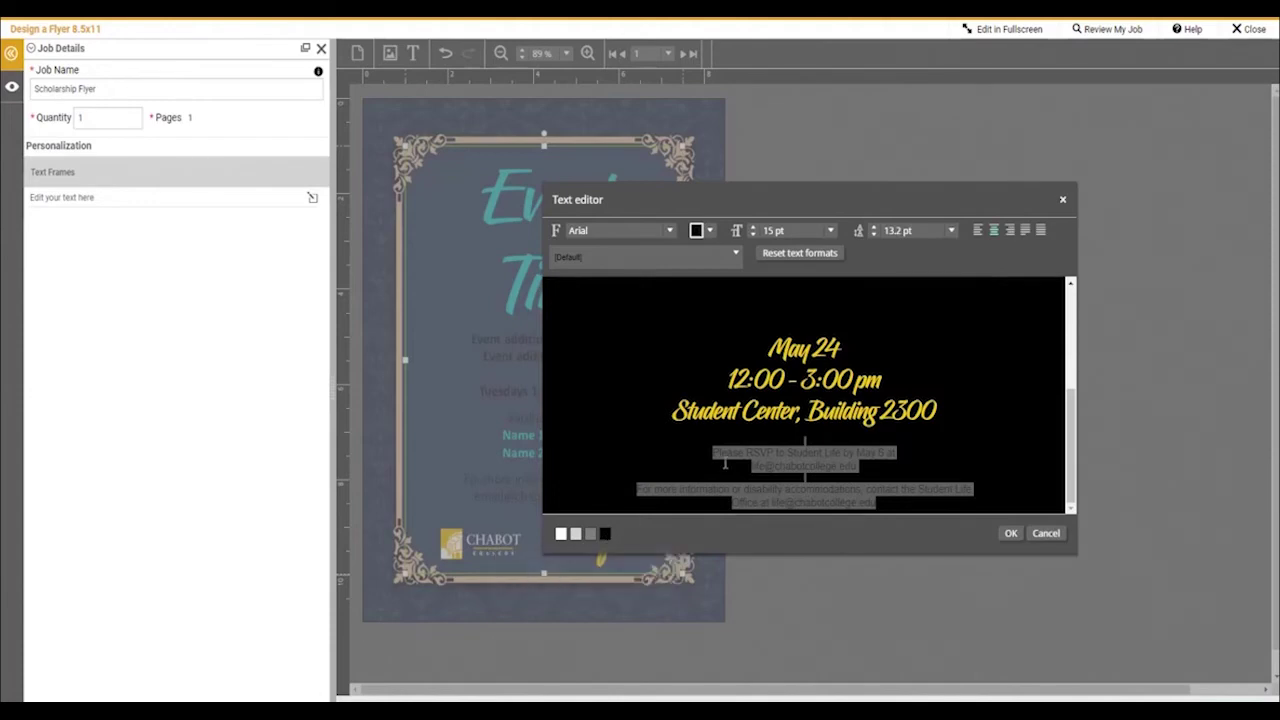
# Preview the text on a grey background and check the two body lines' colour, leaving it unchanged
pyautogui.click(589, 536)
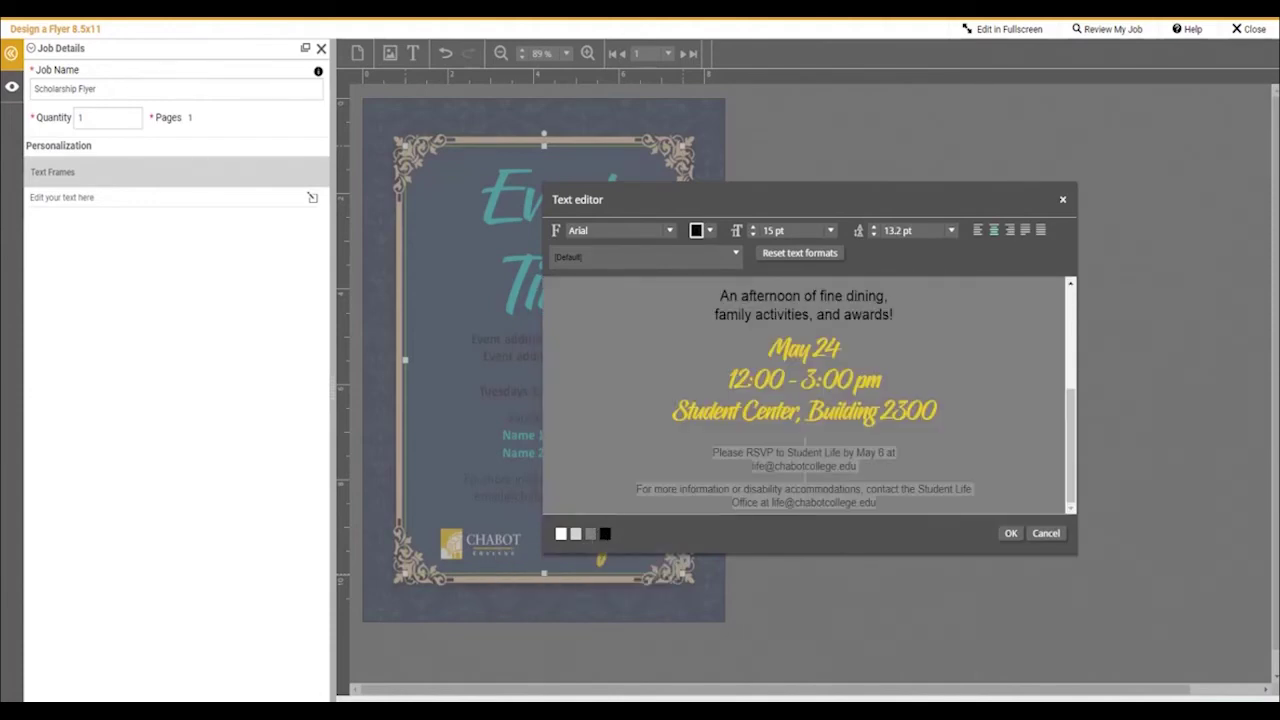
pyautogui.scroll(2, 808, 395)
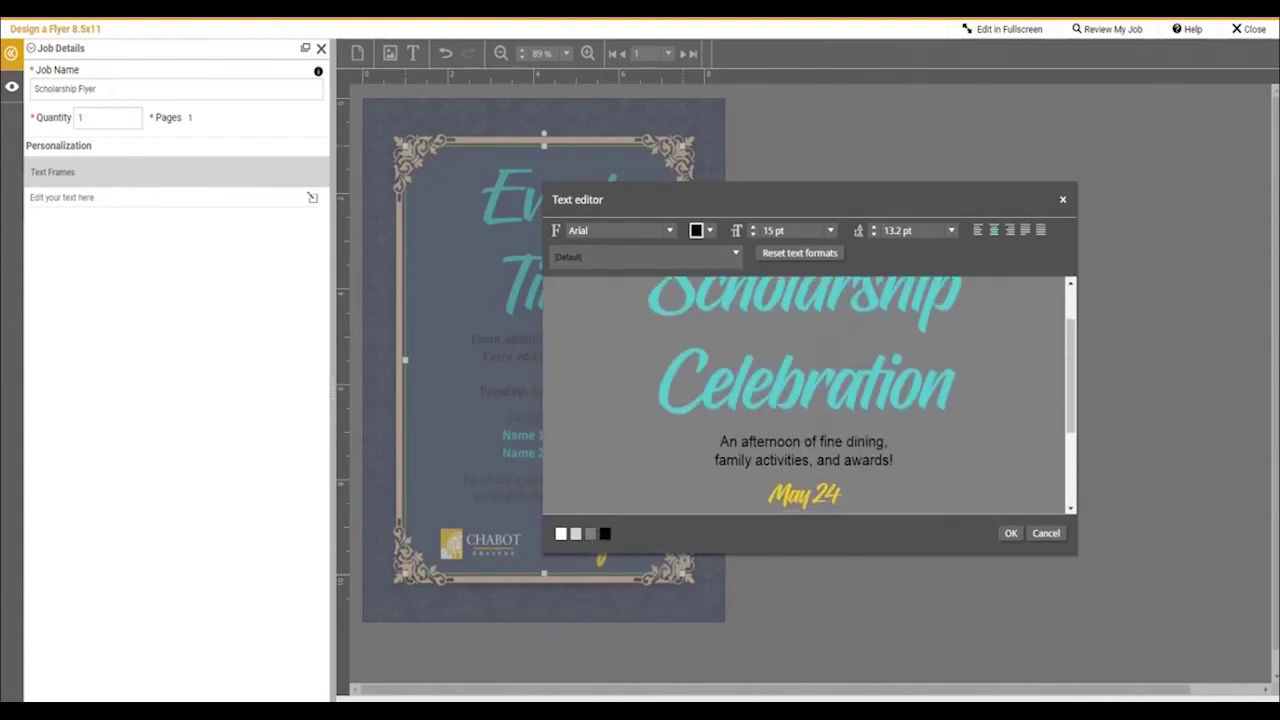
pyautogui.scroll(-1, 808, 395)
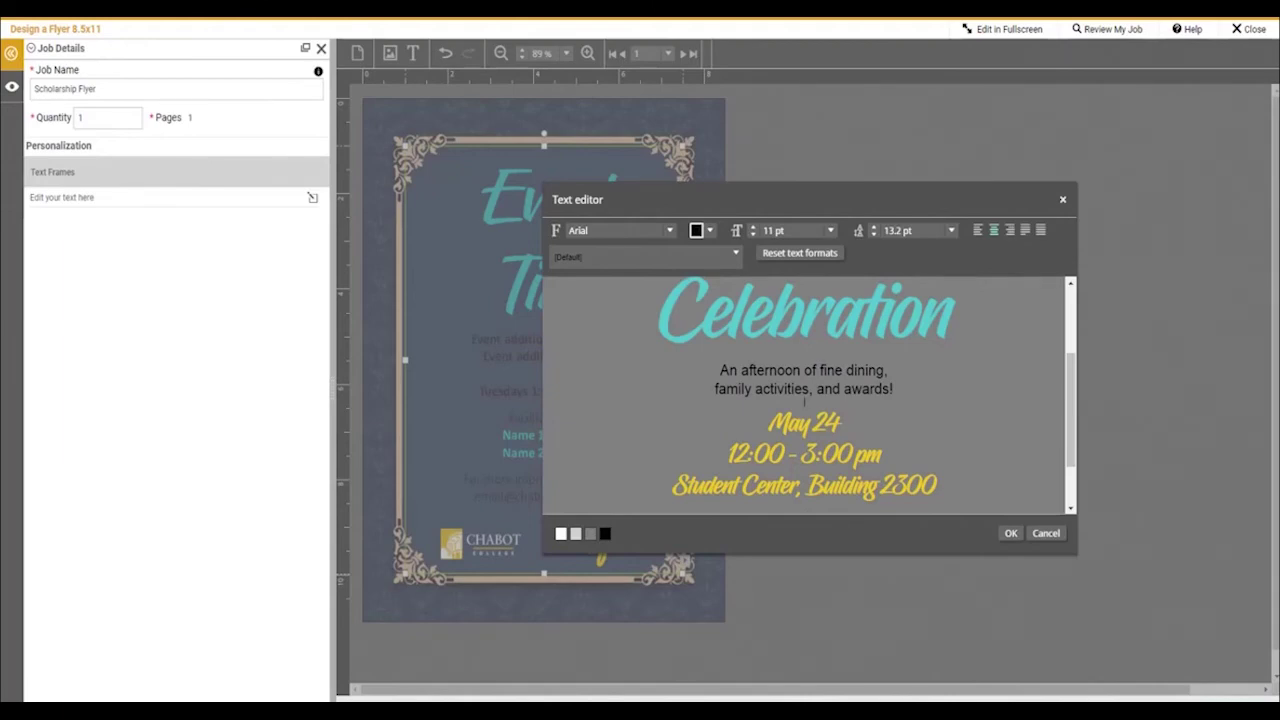
pyautogui.moveTo(894, 390); pyautogui.dragTo(720, 370)
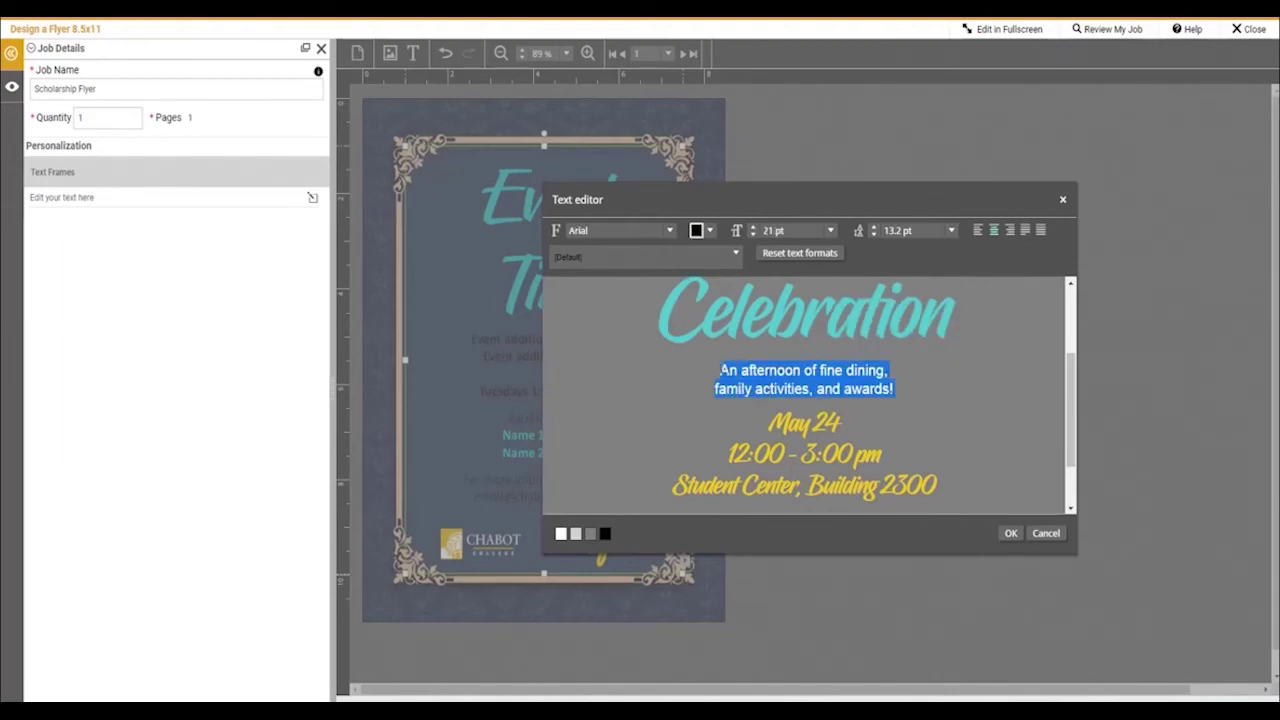
pyautogui.click(711, 233)
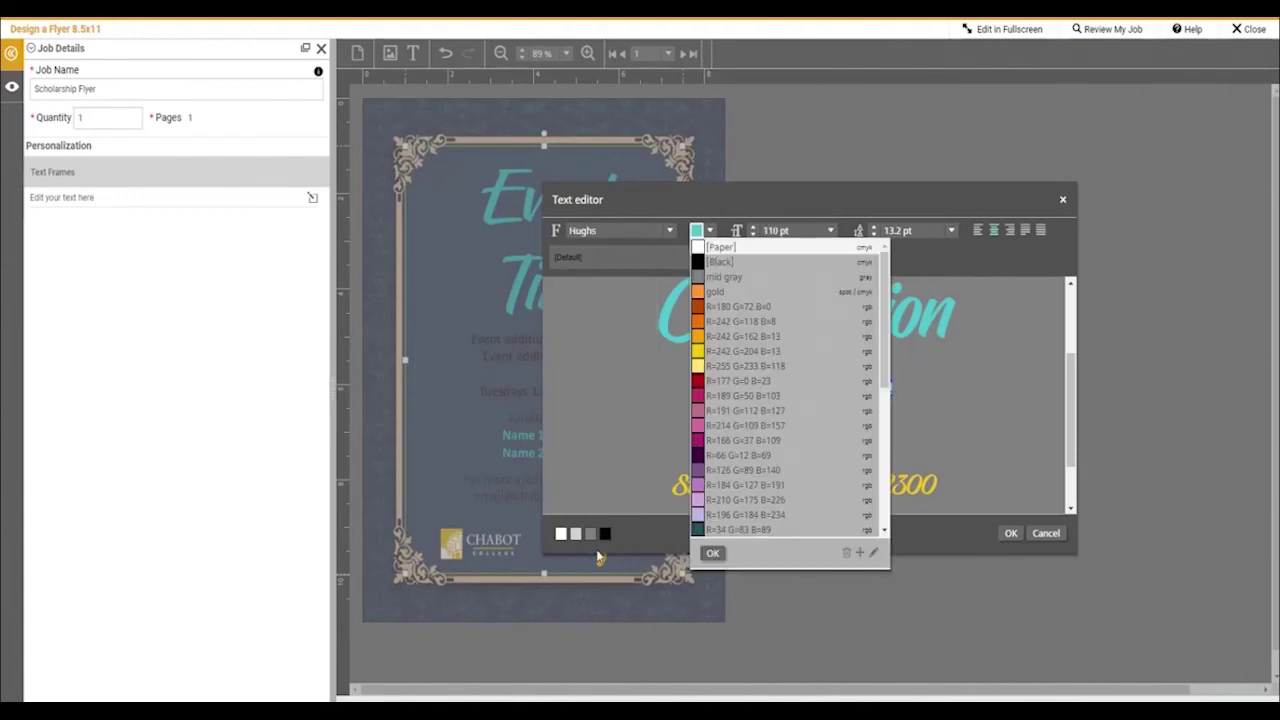
pyautogui.click(600, 548)
pyautogui.scroll(-2, 763, 430)
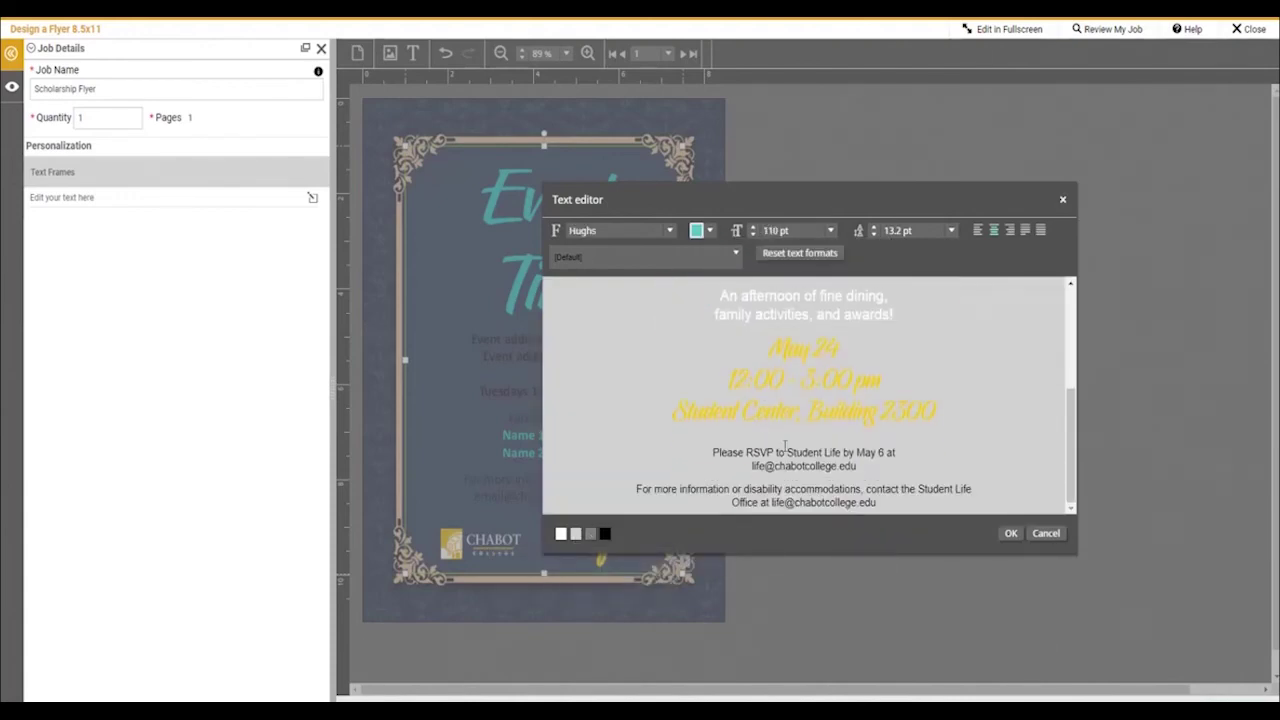
# Make the RSVP and contact-information lines [Paper] white
pyautogui.moveTo(884, 503); pyautogui.dragTo(712, 453)
pyautogui.click(709, 230)
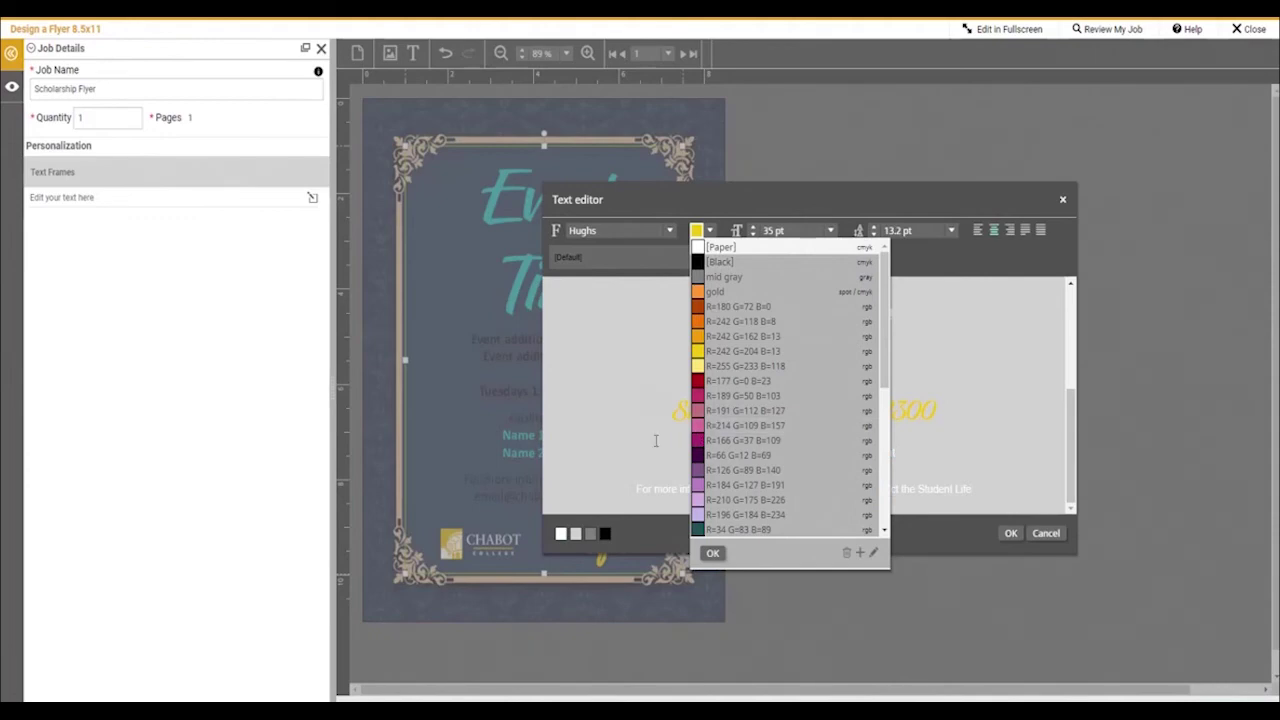
pyautogui.click(712, 553)
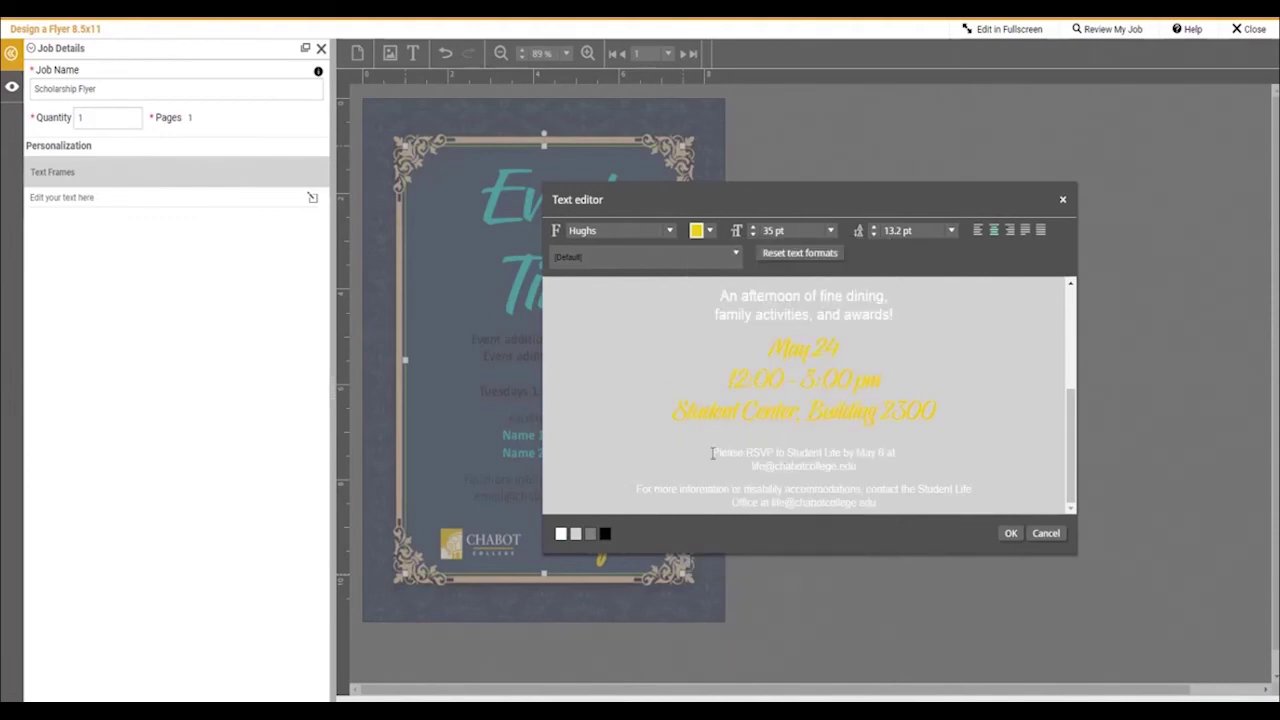
pyautogui.moveTo(712, 453); pyautogui.dragTo(823, 476)
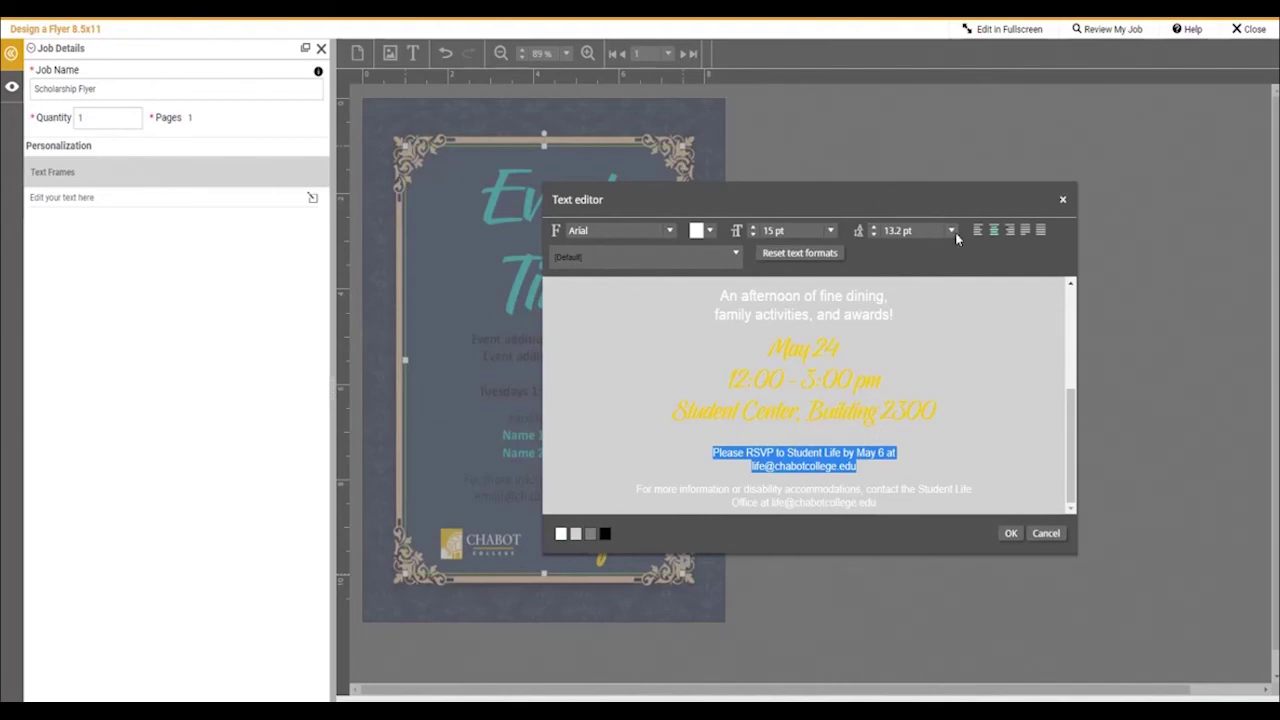
# Widen the RSVP paragraph's line spacing to 24.2 pt and apply the text to the flyer
pyautogui.click(874, 227)
pyautogui.click(874, 227)
pyautogui.click(874, 227)
pyautogui.click(874, 227)
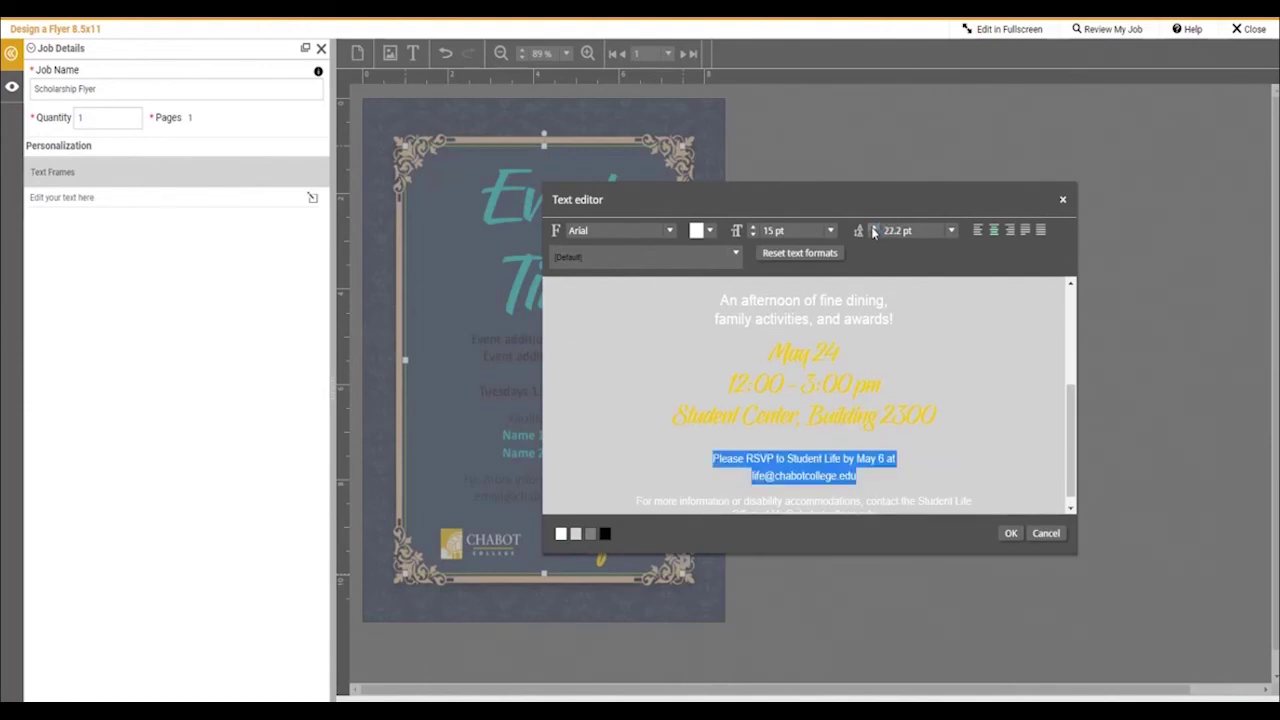
pyautogui.click(874, 227)
pyautogui.click(874, 227)
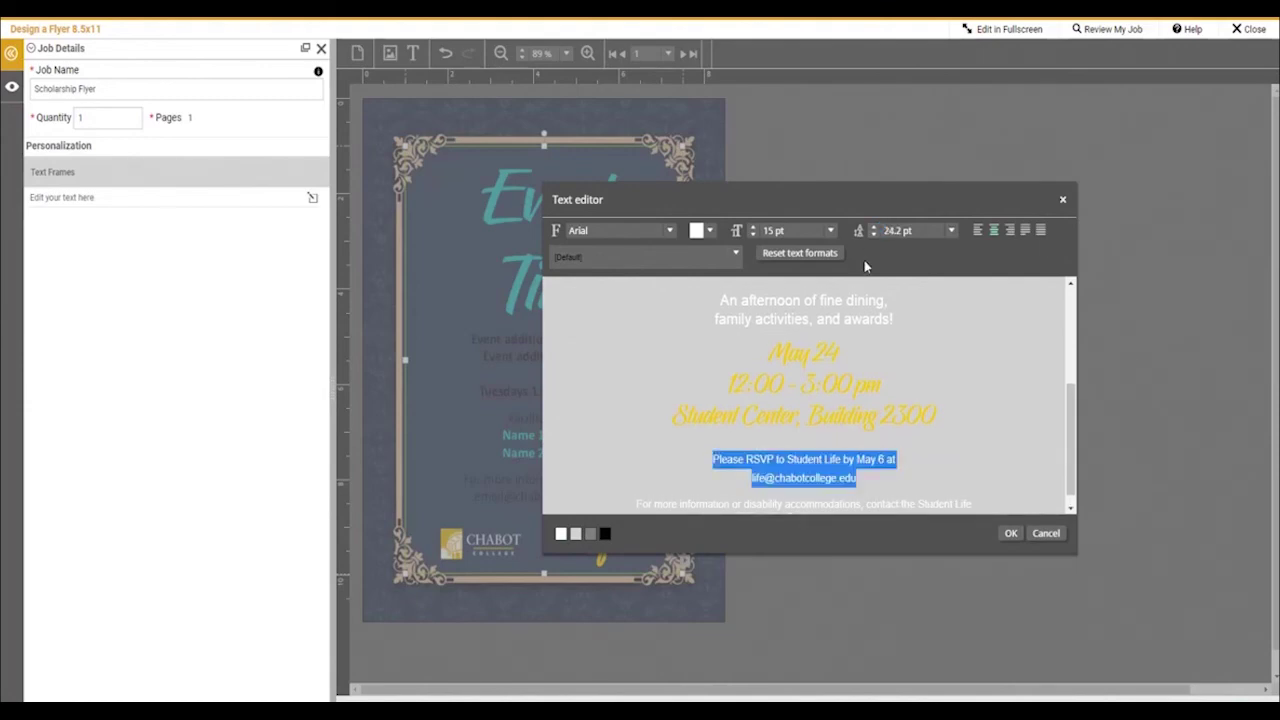
pyautogui.scroll(-1, 927, 397)
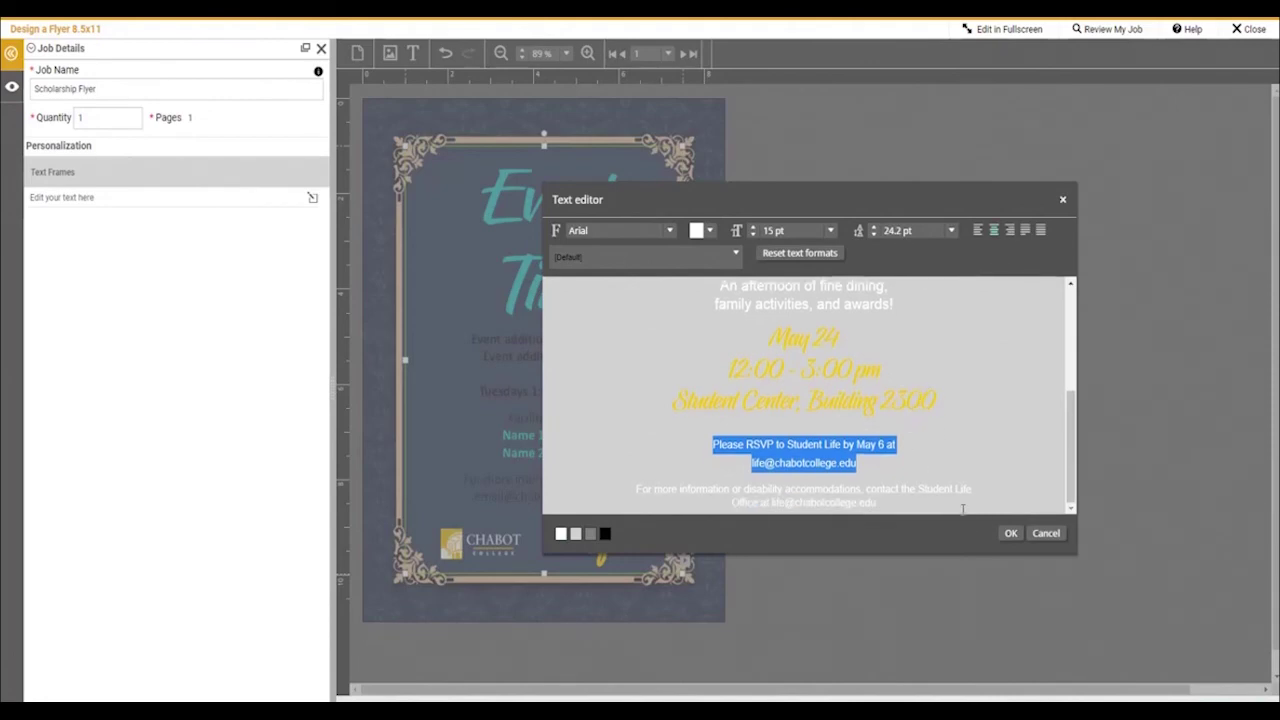
pyautogui.click(1012, 534)
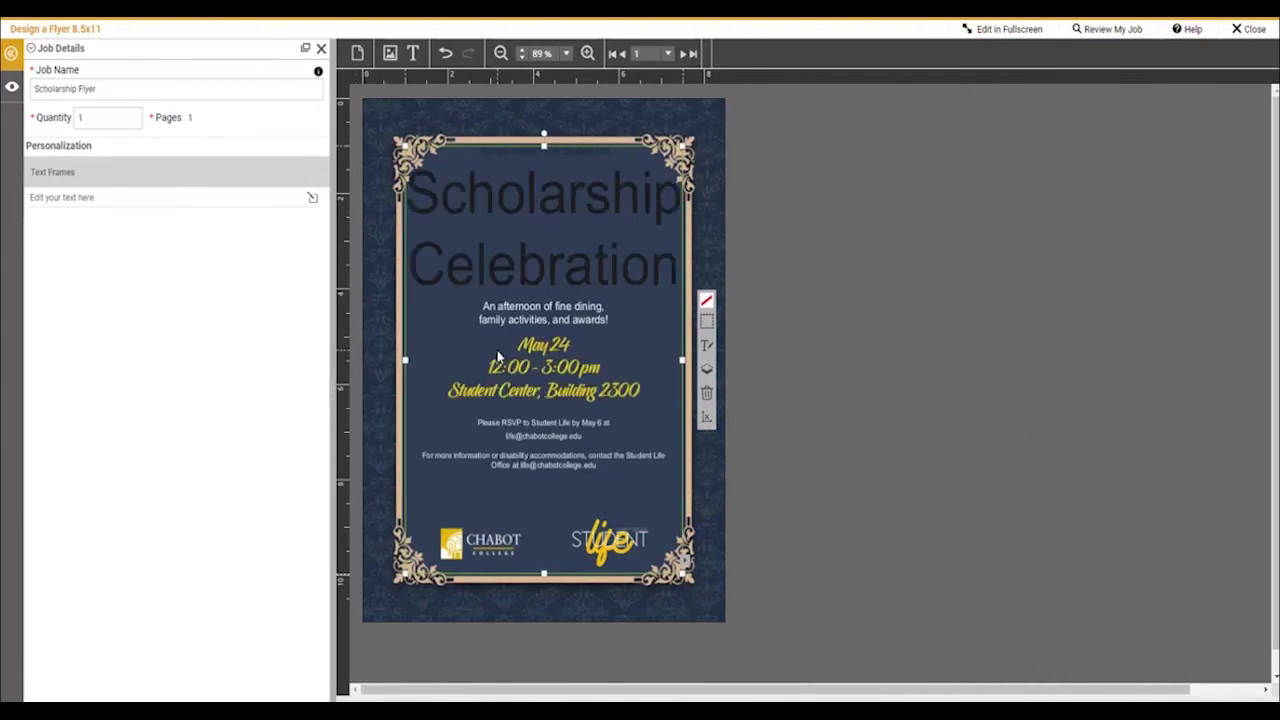
# Change the Scholarship Celebration title's font to Hughs
pyautogui.scroll(-1, 540, 352)
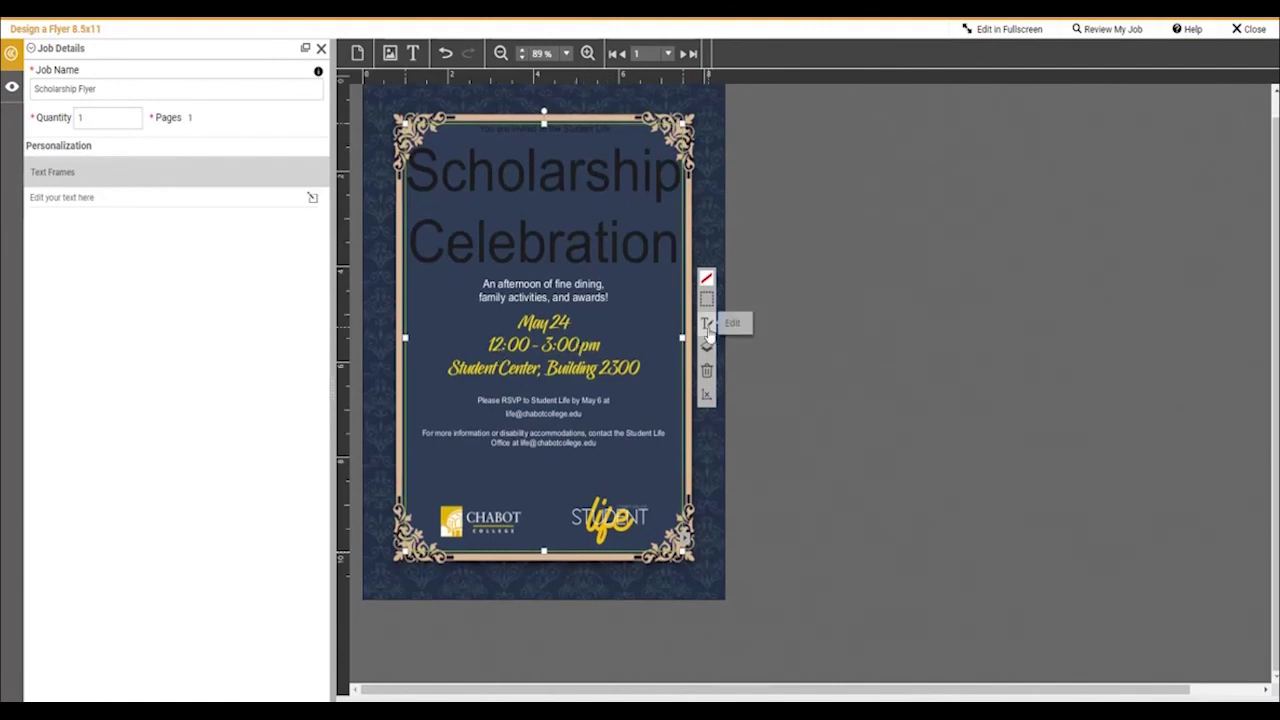
pyautogui.click(707, 327)
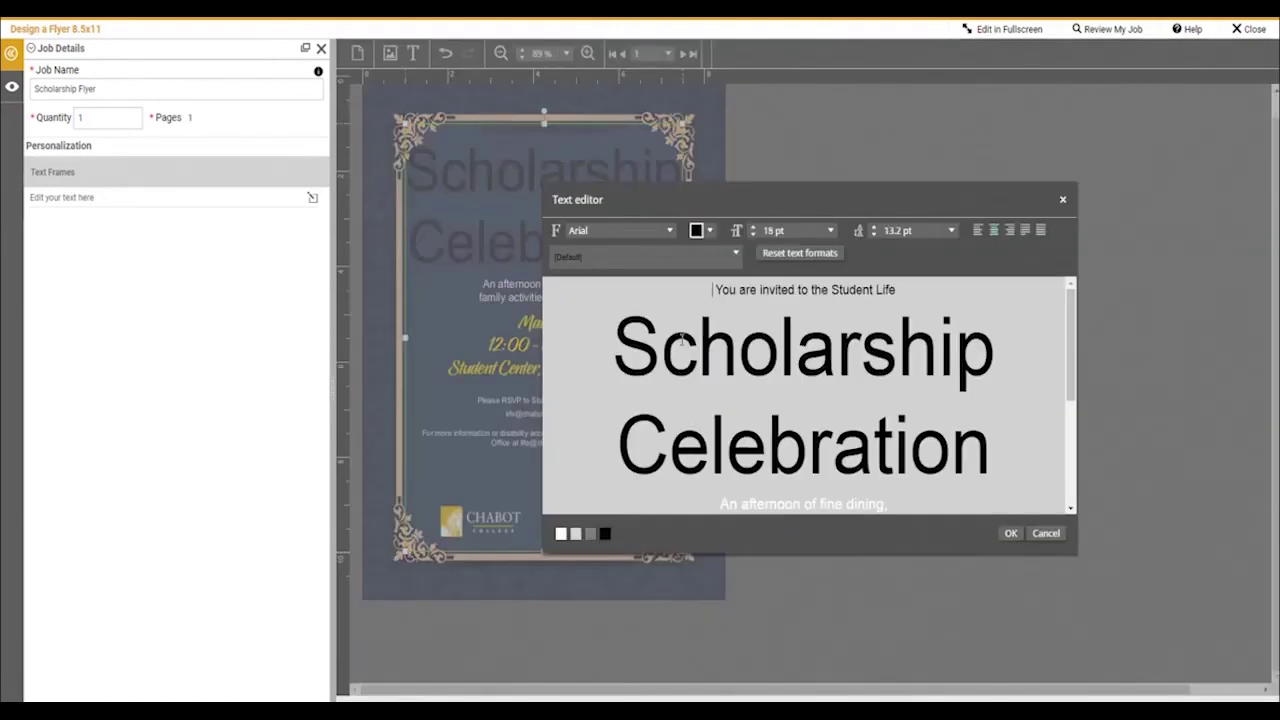
pyautogui.moveTo(612, 345); pyautogui.dragTo(996, 447)
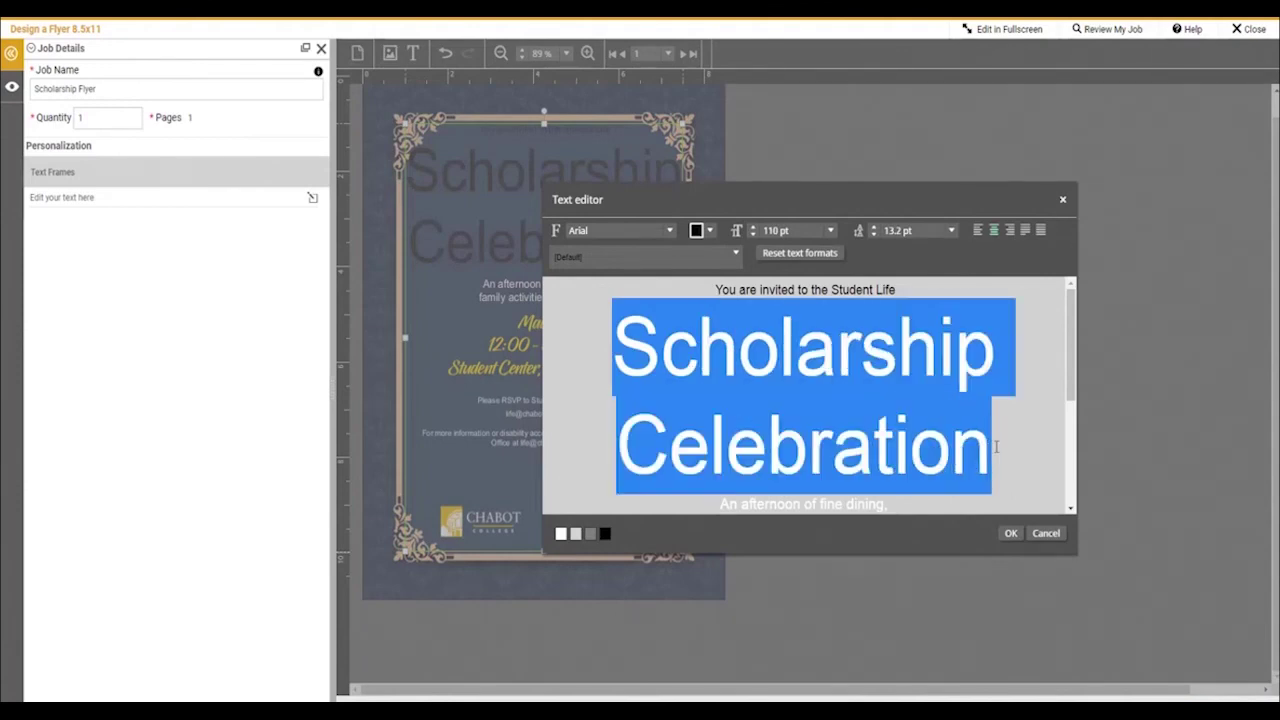
pyautogui.click(669, 230)
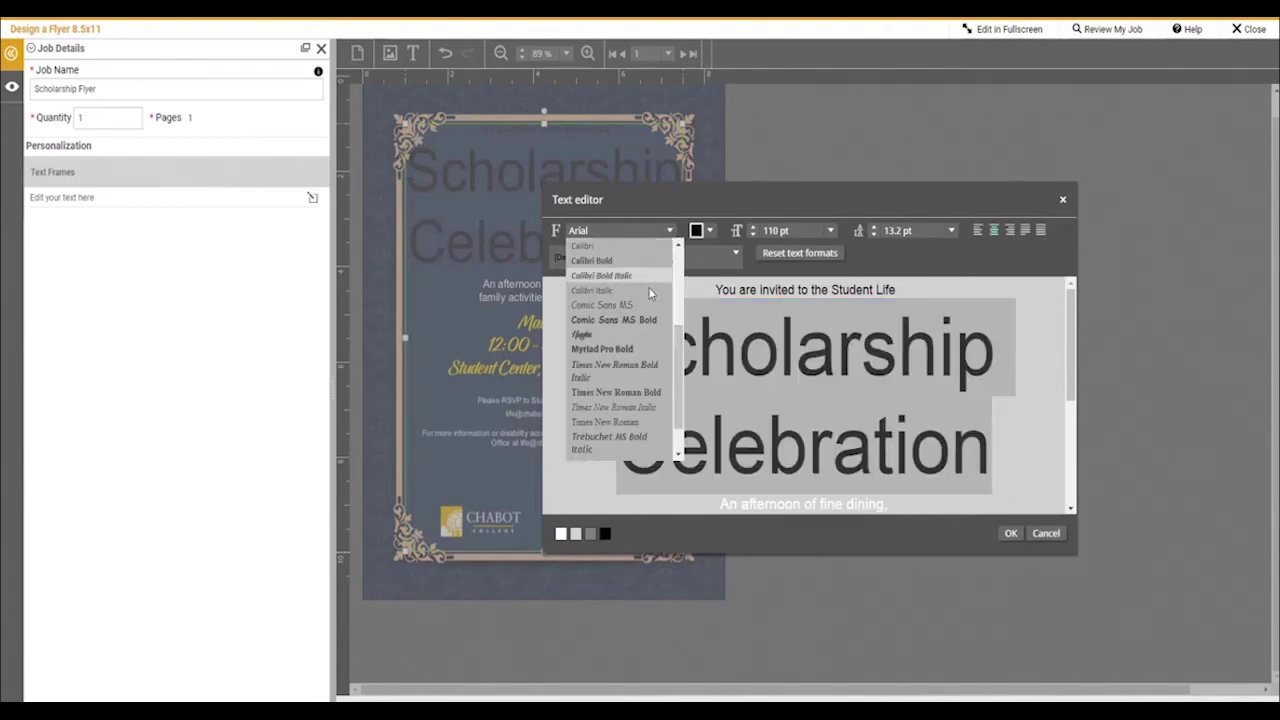
pyautogui.scroll(-3, 646, 295)
pyautogui.click(624, 296)
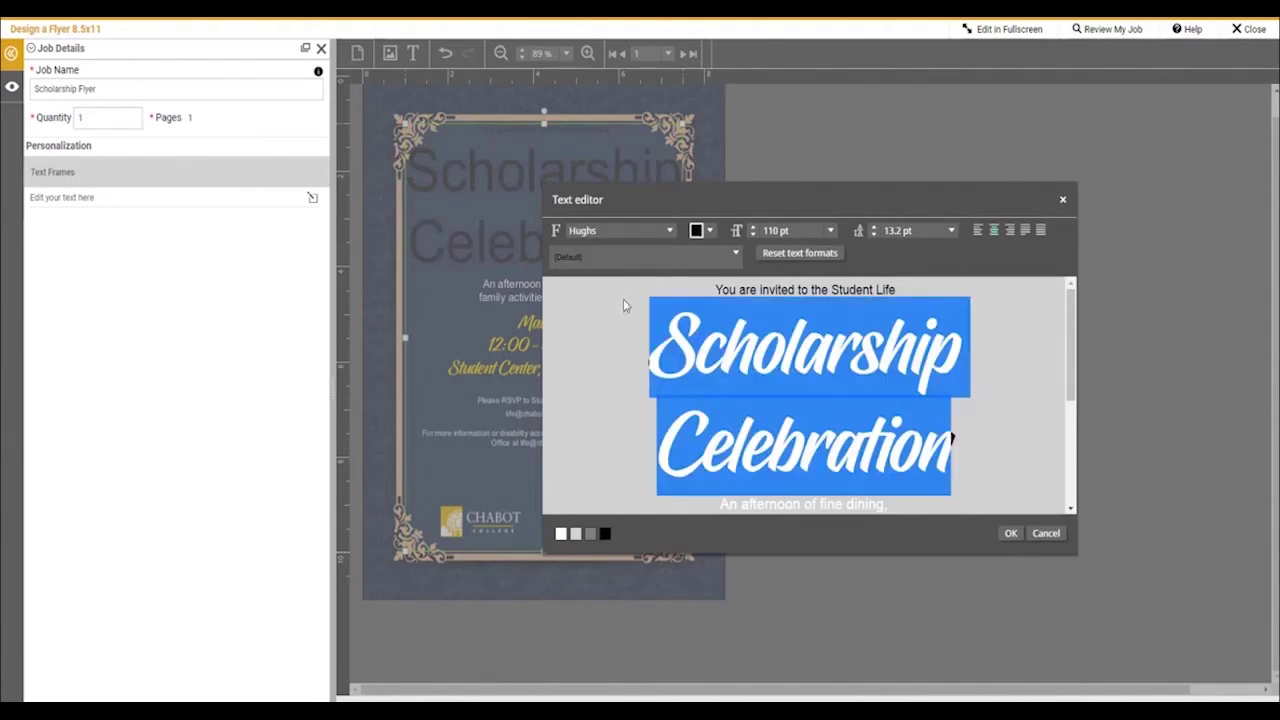
# Color the title yellow (R=242 G=204 B=13) and apply it to the flyer
pyautogui.click(709, 231)
pyautogui.click(720, 338)
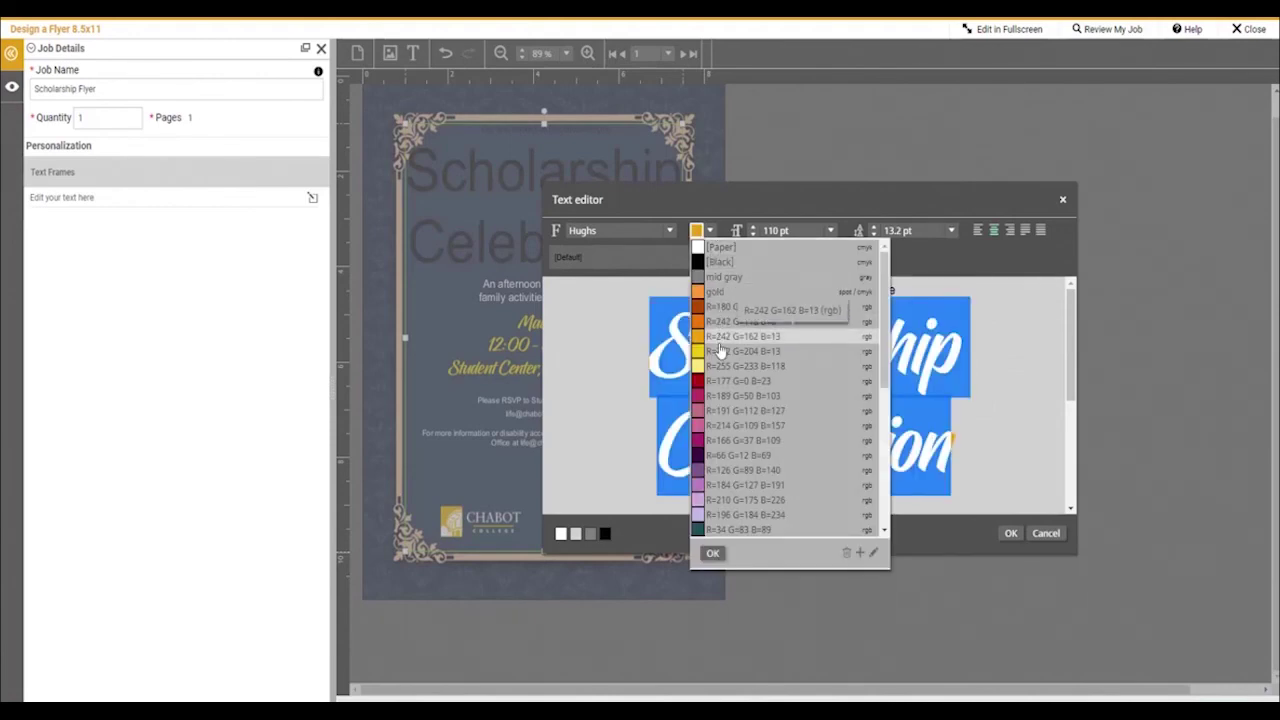
pyautogui.click(720, 350)
pyautogui.click(711, 553)
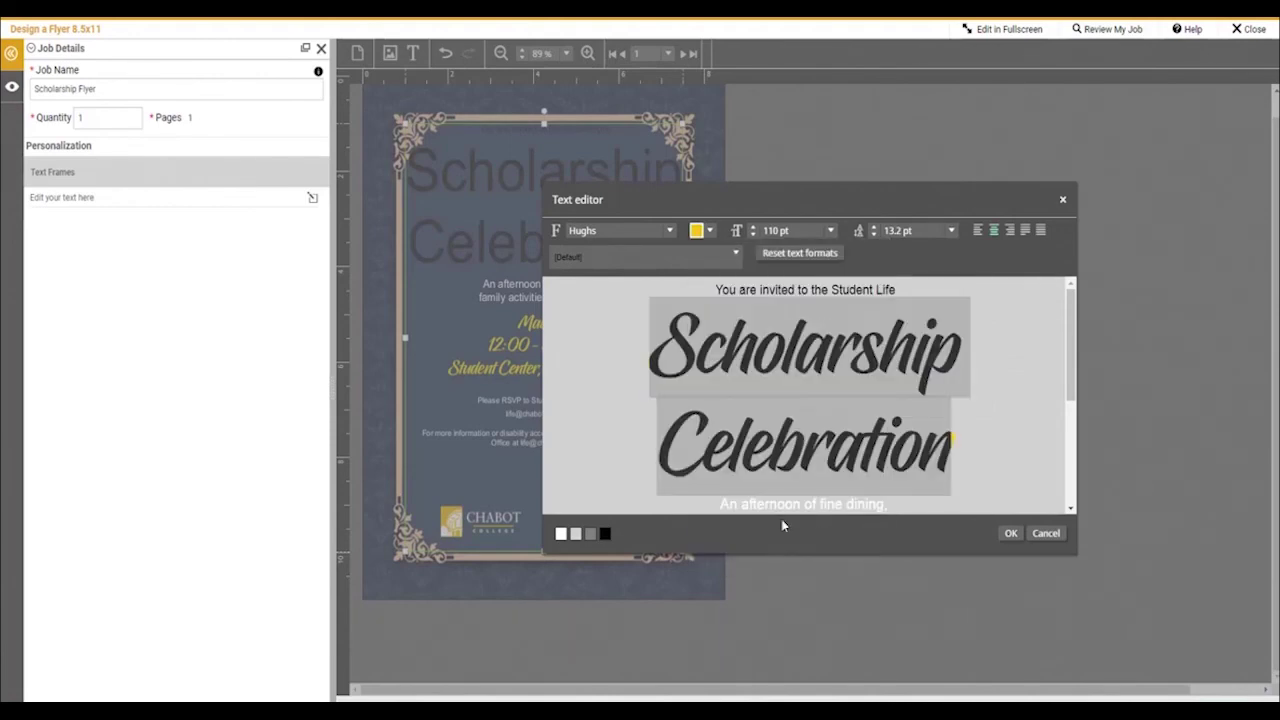
pyautogui.click(1010, 534)
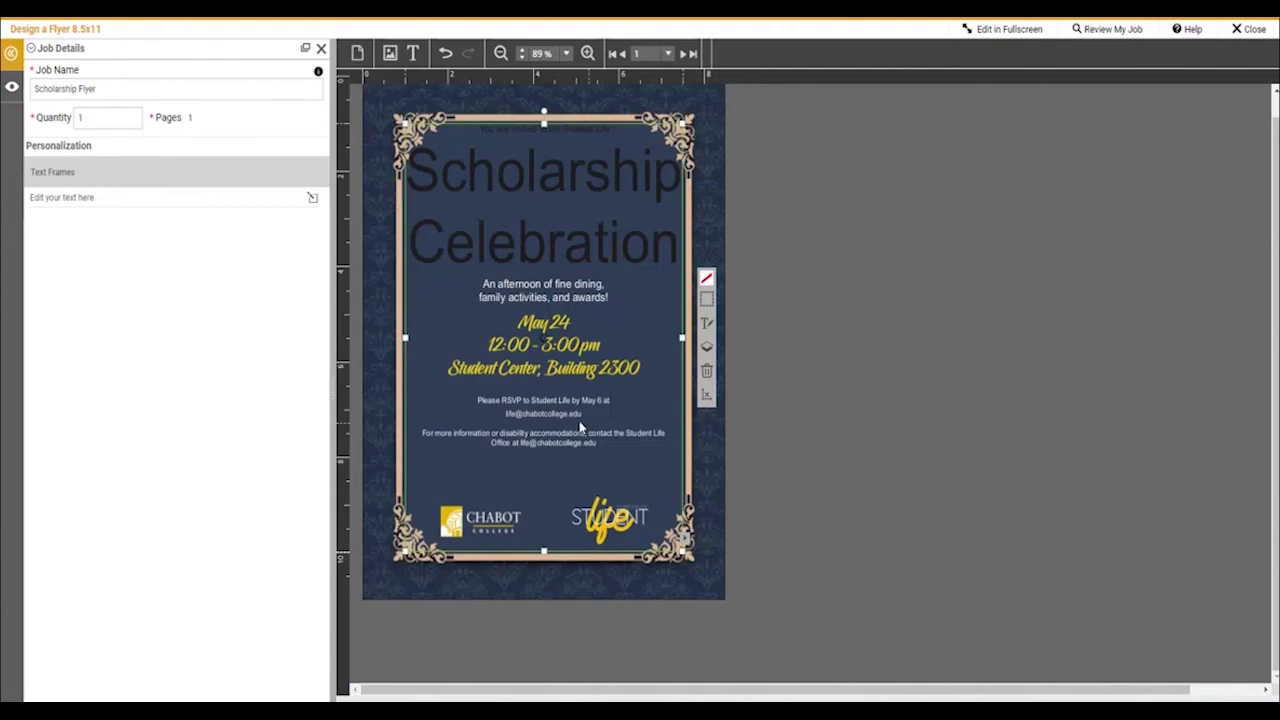
# Reduce the Scholarship Celebration title to 83 pt
pyautogui.click(707, 324)
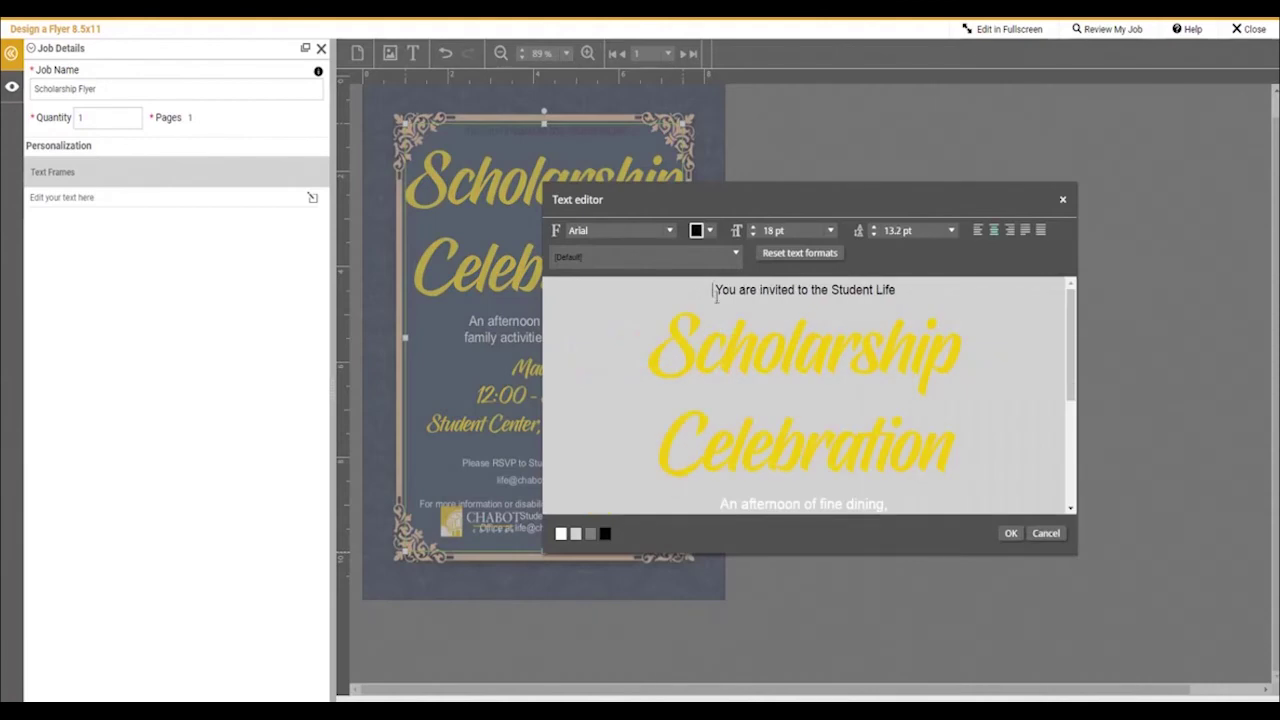
pyautogui.click(676, 328)
pyautogui.moveTo(676, 328); pyautogui.dragTo(962, 427)
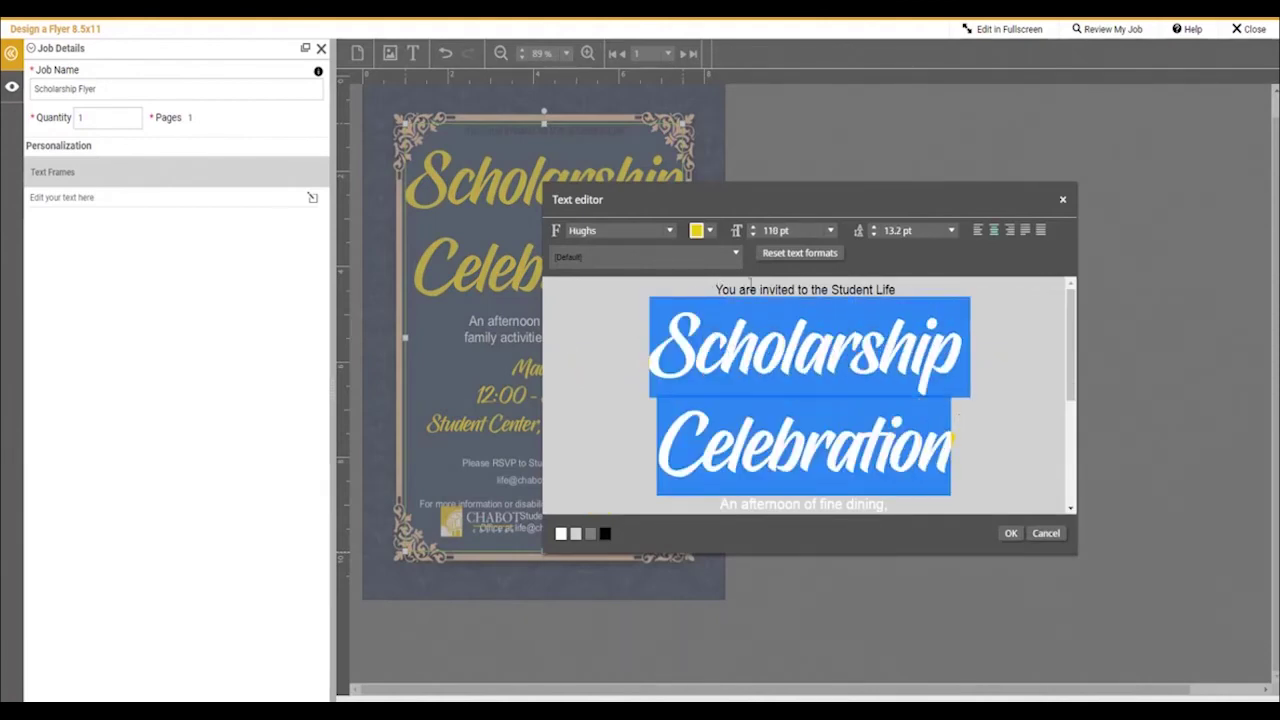
pyautogui.click(753, 235)
pyautogui.click(753, 235)
pyautogui.click(753, 235)
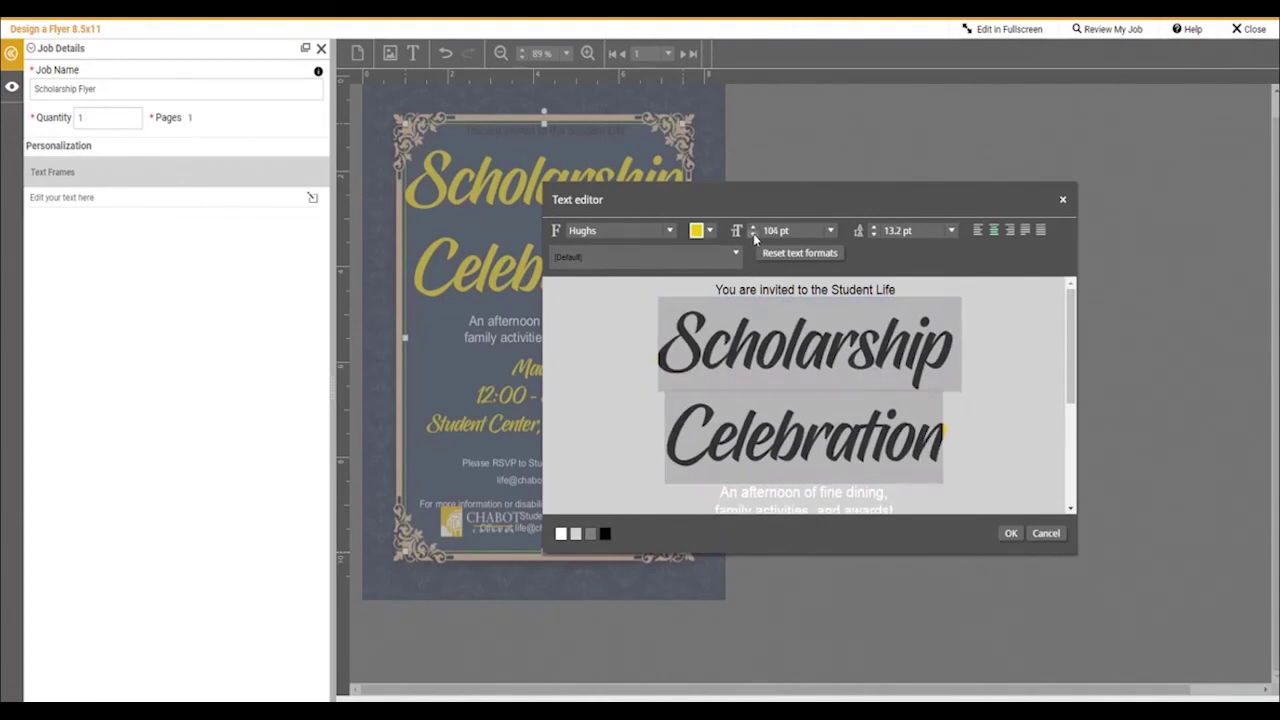
pyautogui.click(753, 235)
pyautogui.click(754, 236)
pyautogui.click(754, 236)
pyautogui.click(754, 236)
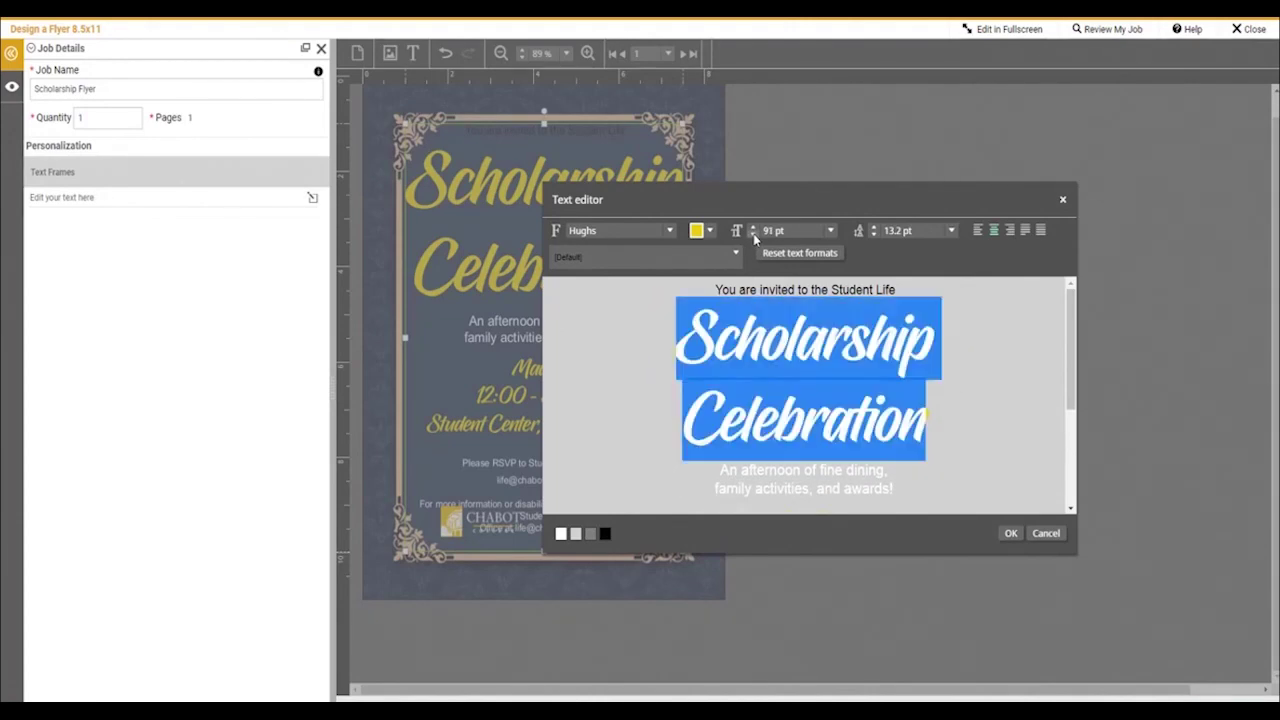
pyautogui.click(754, 236)
pyautogui.click(754, 236)
pyautogui.click(754, 236)
pyautogui.click(754, 236)
pyautogui.click(754, 236)
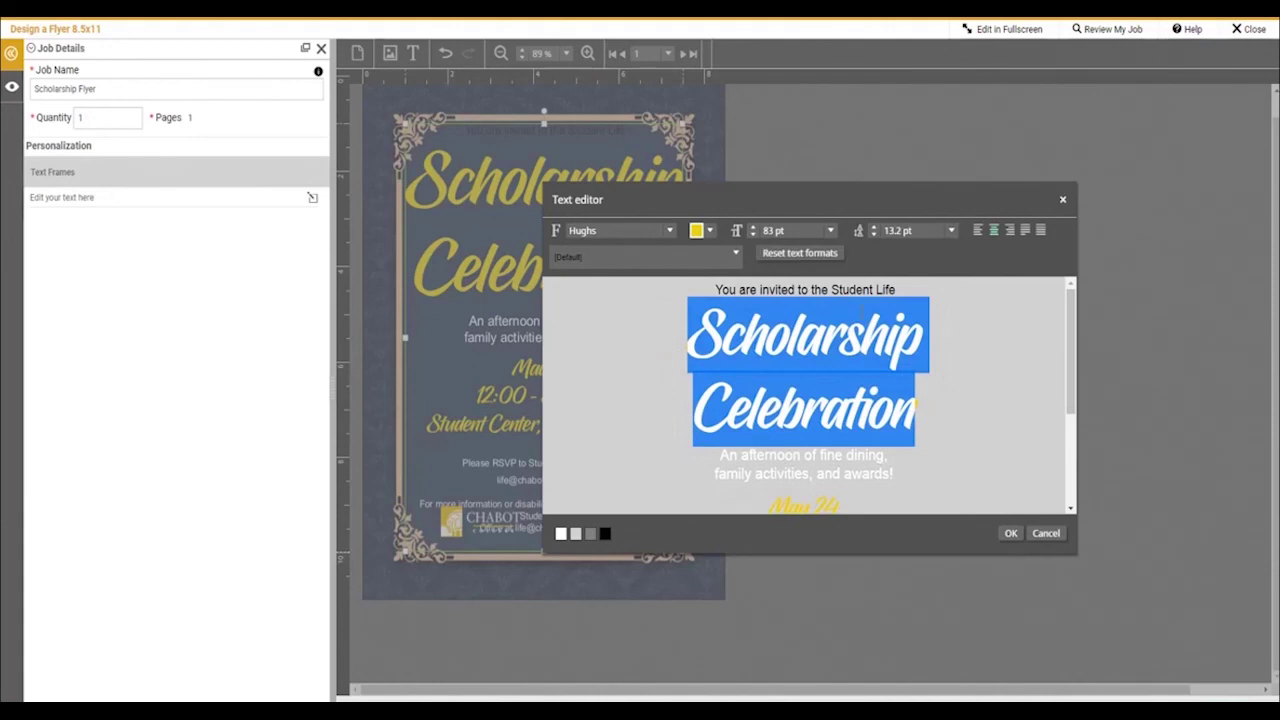
# Make the 'You are invited to the Student Life' line [Paper] white
pyautogui.click(881, 289)
pyautogui.moveTo(907, 289); pyautogui.dragTo(713, 289)
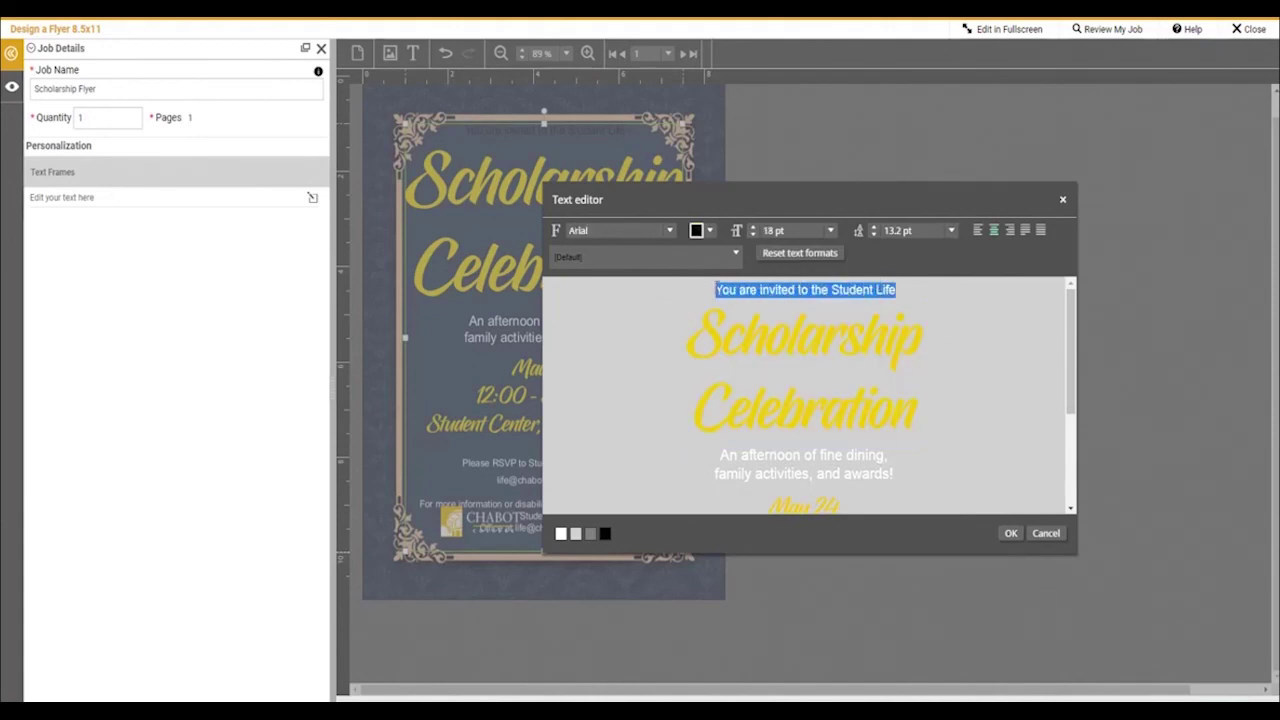
pyautogui.click(711, 231)
pyautogui.click(720, 247)
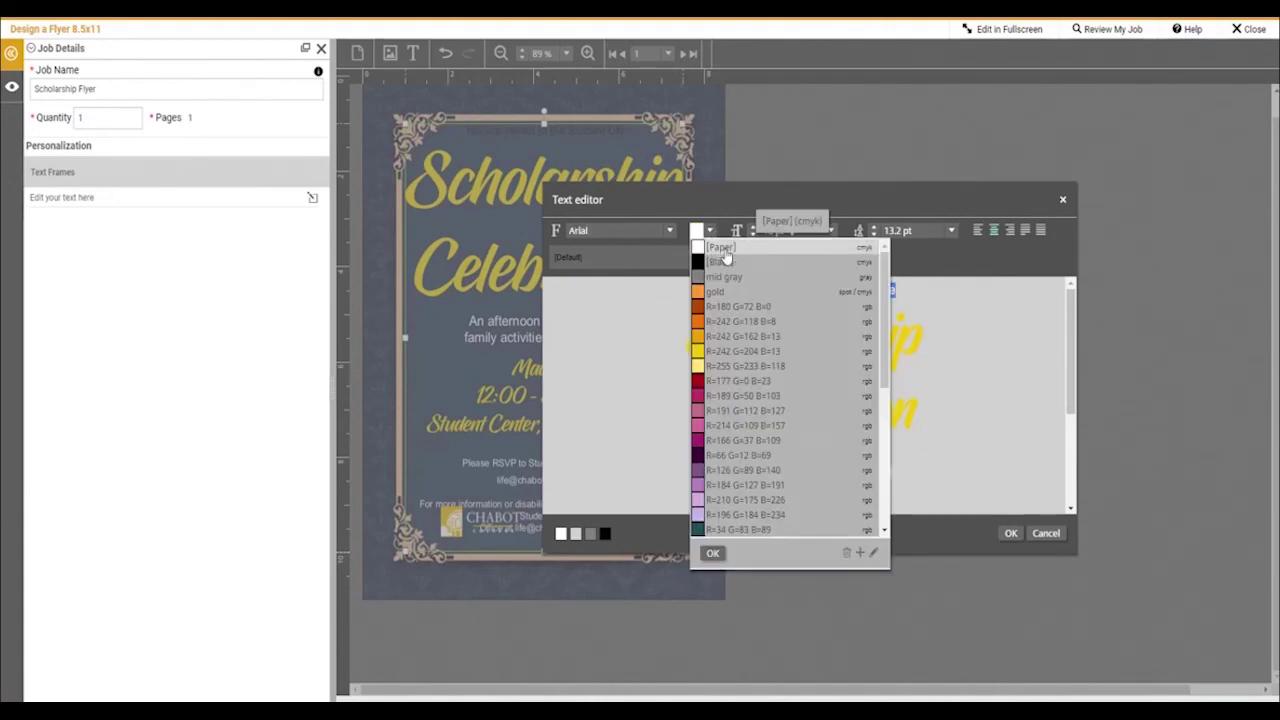
pyautogui.click(712, 553)
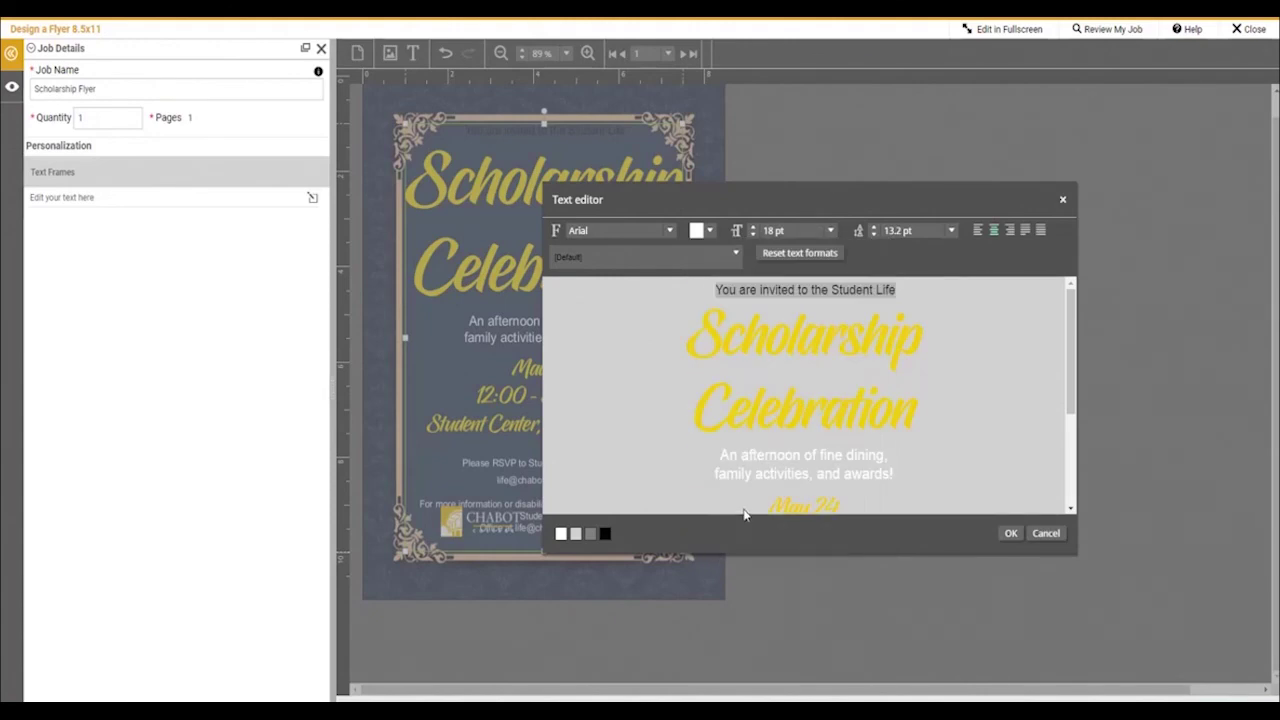
# Confirm the text editor so the smaller gold title appears on the flyer canvas
pyautogui.click(1016, 534)
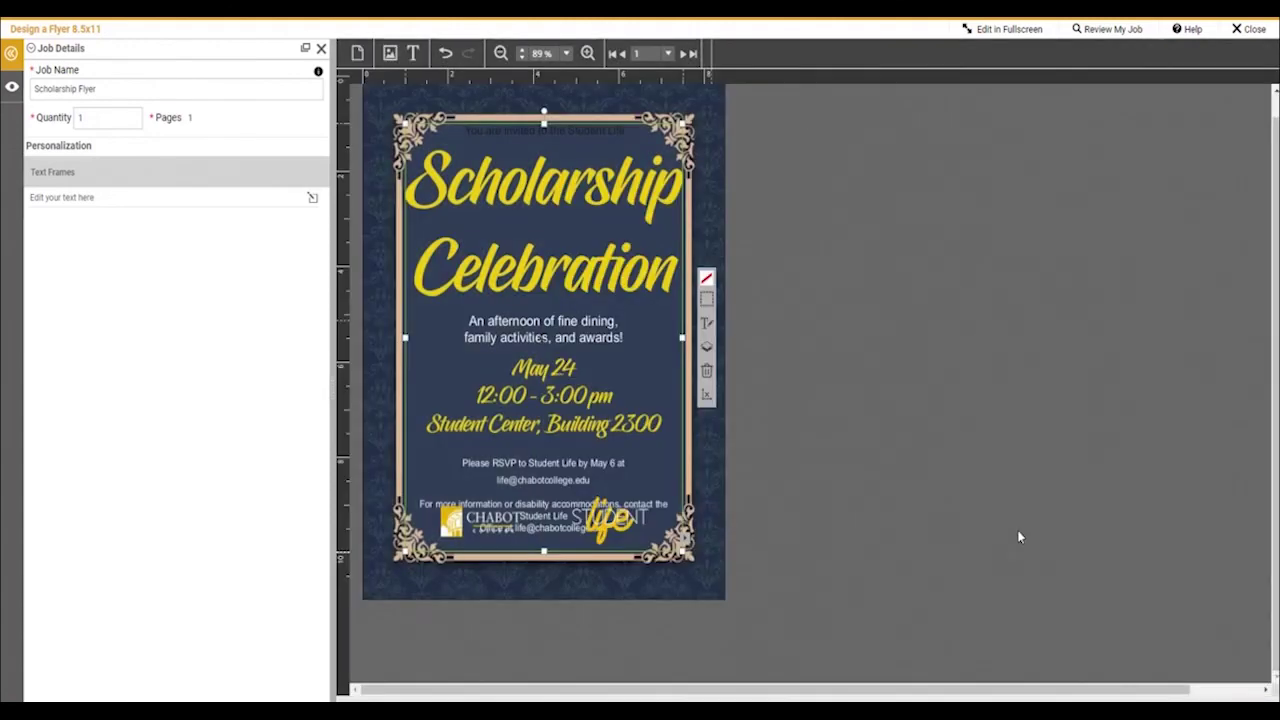